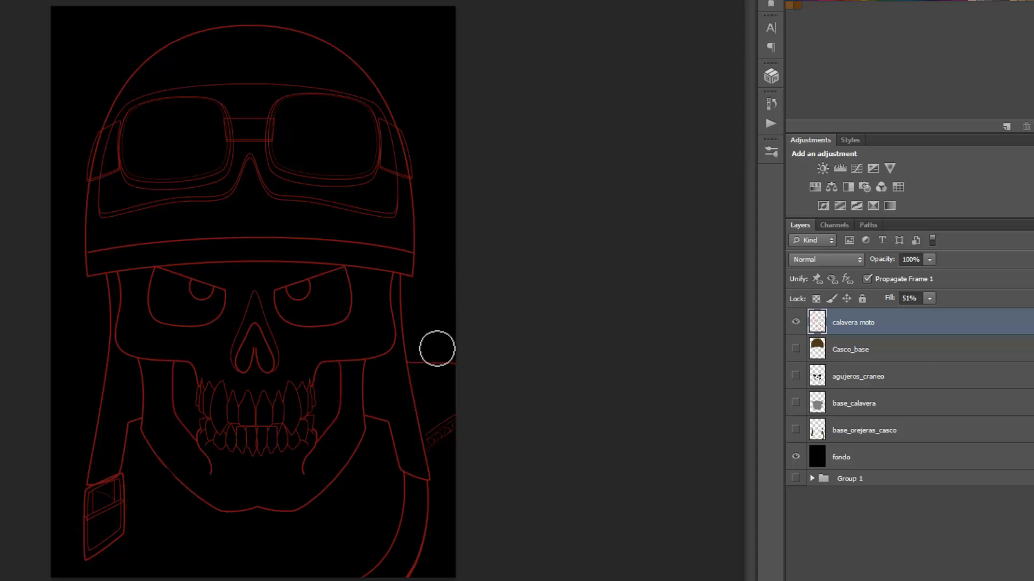
left_click_drag(437, 349, 445, 375)
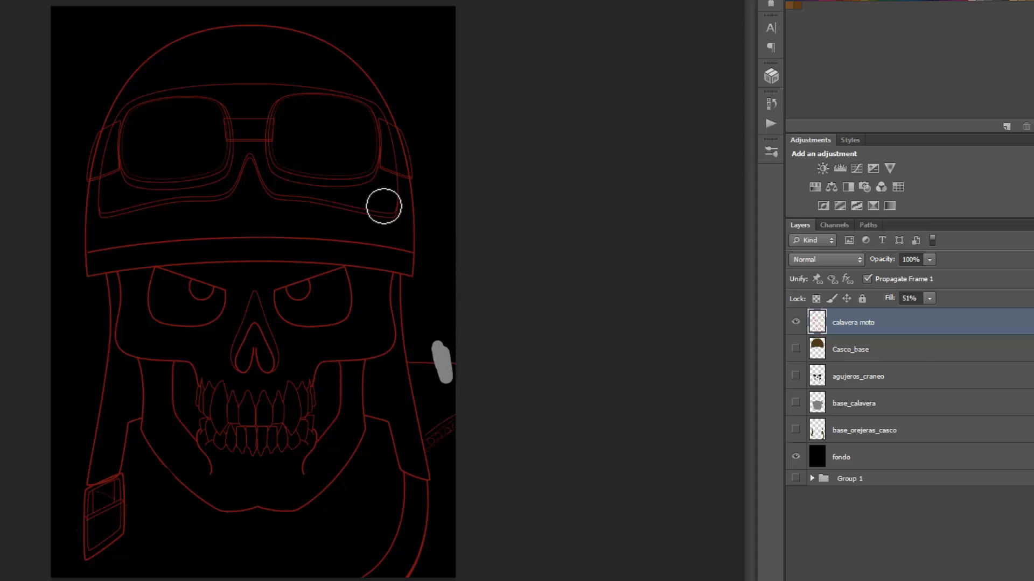
key("ctrl+z")
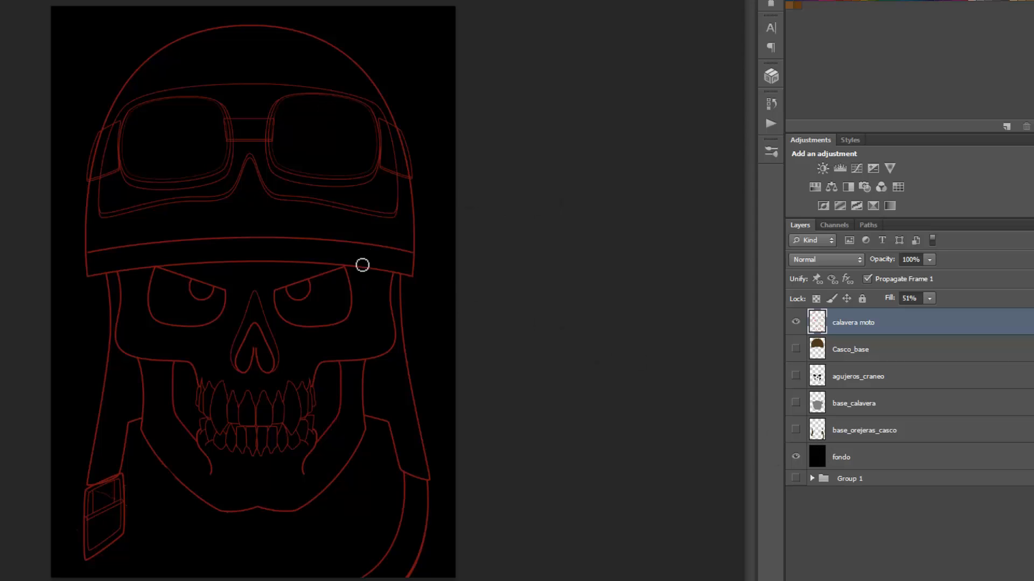
left_click(796, 323)
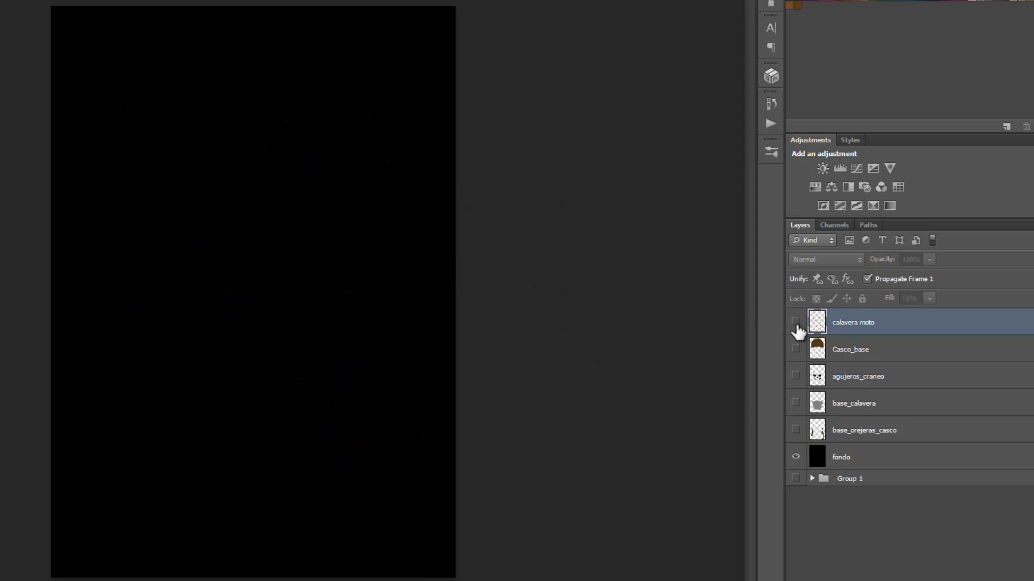
left_click(797, 322)
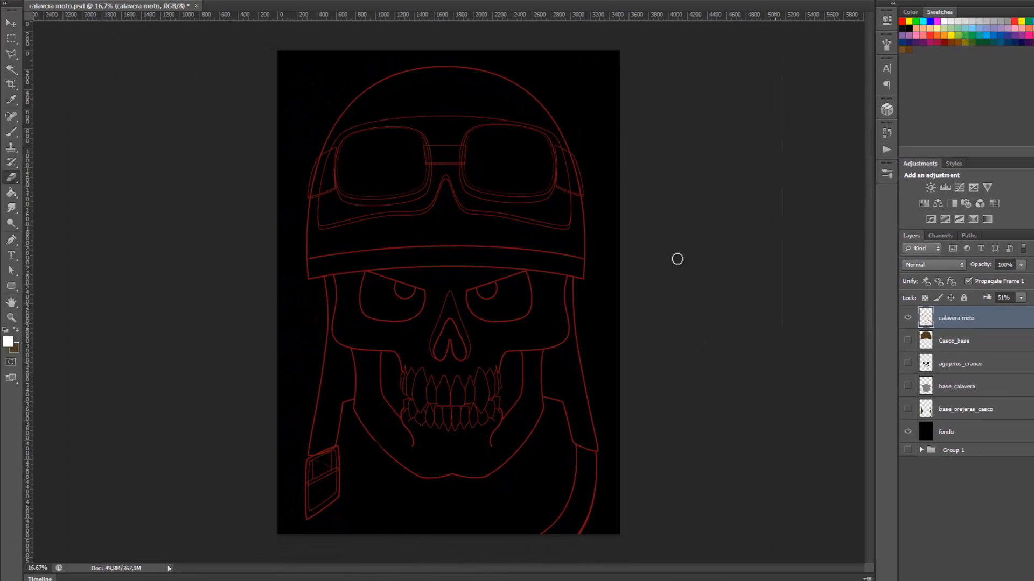
- Try selecting the helmet's upper area and the skull's face area of the line art with the Magic Wand
left_click(11, 69)
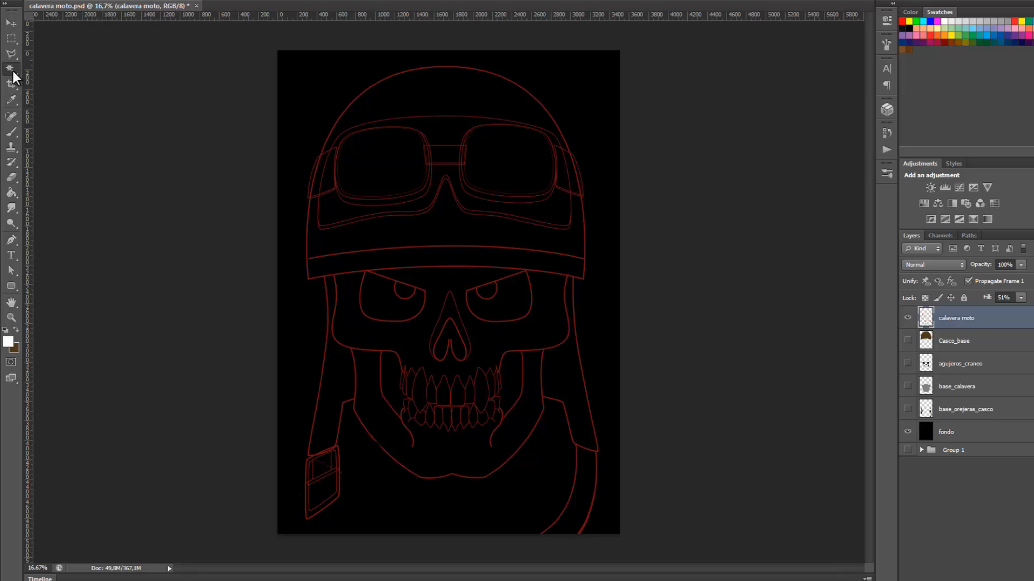
left_click(399, 100)
left_click(406, 320, "shift")
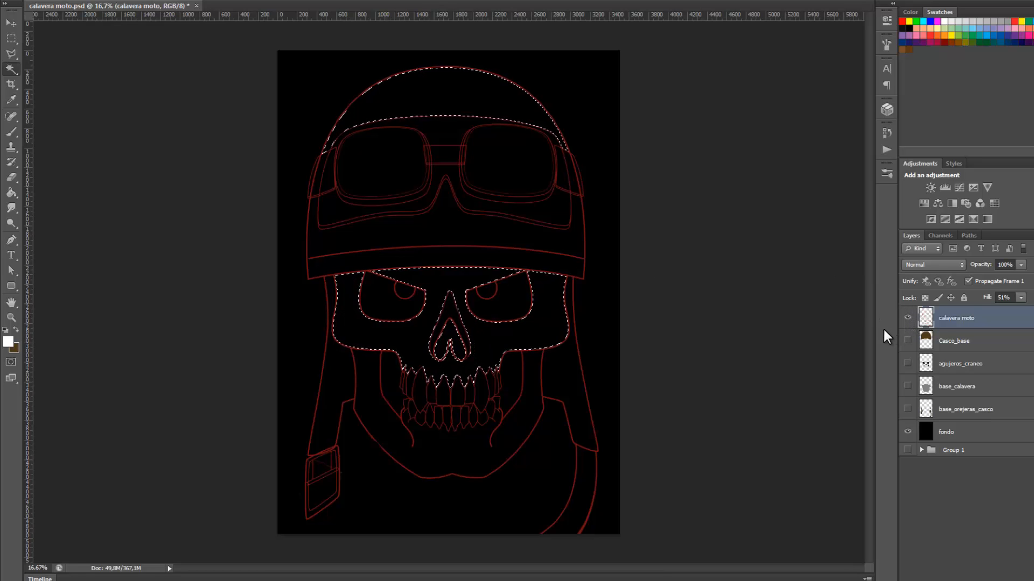
key("ctrl+d")
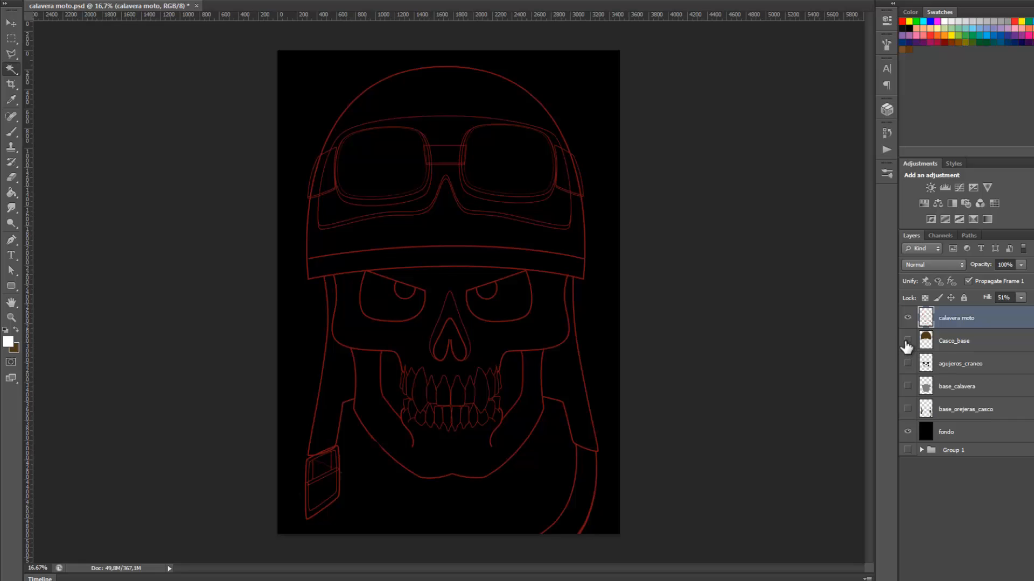
- Show the Casco_base, agujeros_craneo, base_calavera and base_orejeras_casco layers beneath the red line art
left_click(908, 340)
left_click(908, 363)
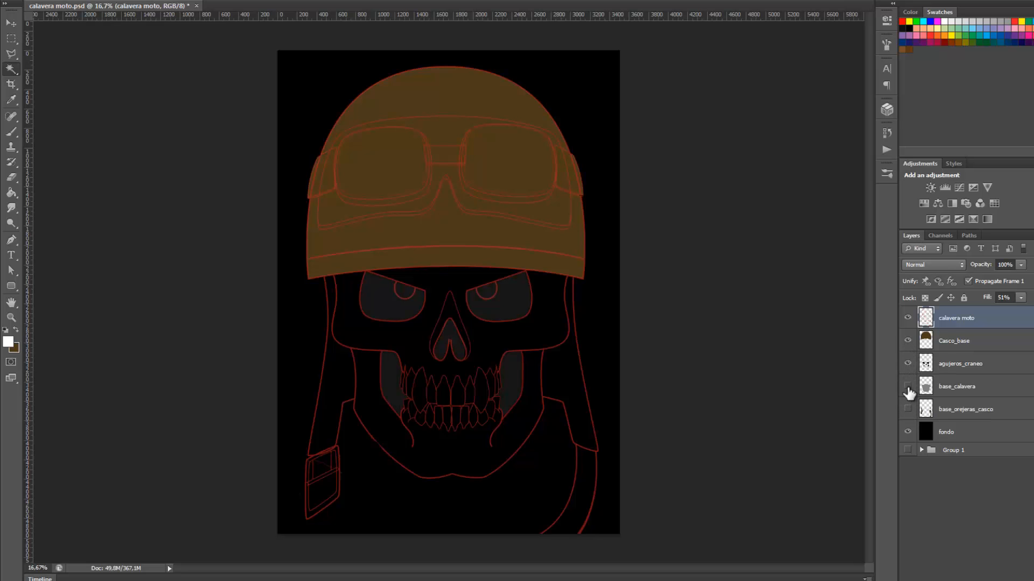
left_click(908, 386)
left_click(908, 409)
left_click(908, 410)
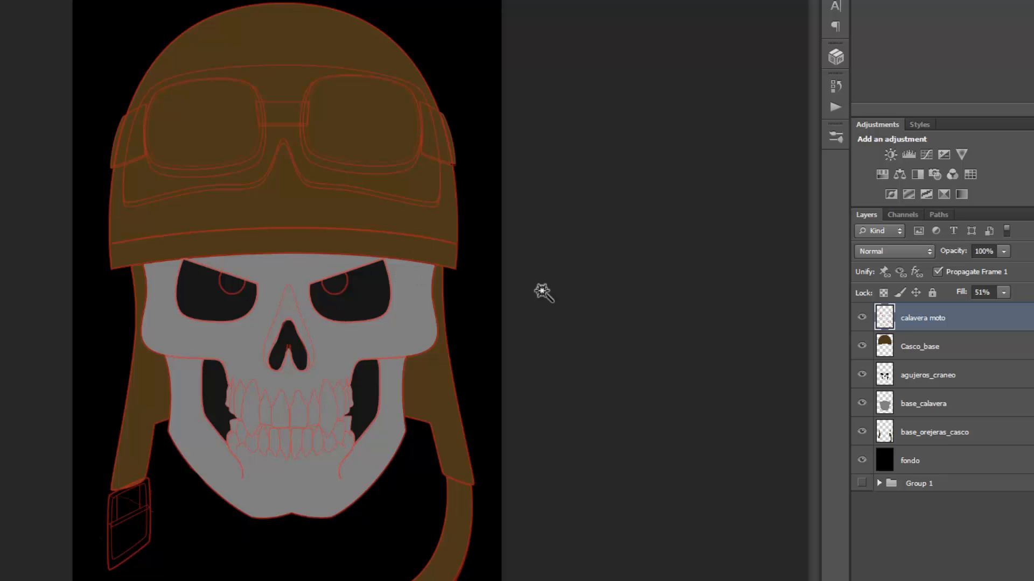
- Hide the Casco_base, agujeros_craneo and base_orejeras_casco layers, keeping only the skull base, line art and background visible
left_click(862, 347)
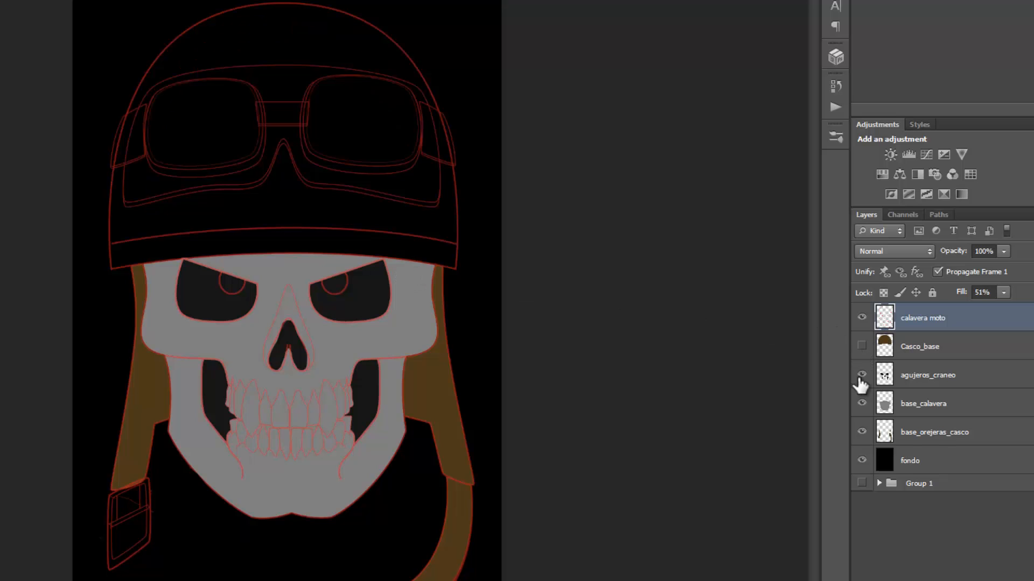
left_click(862, 375)
left_click(861, 432)
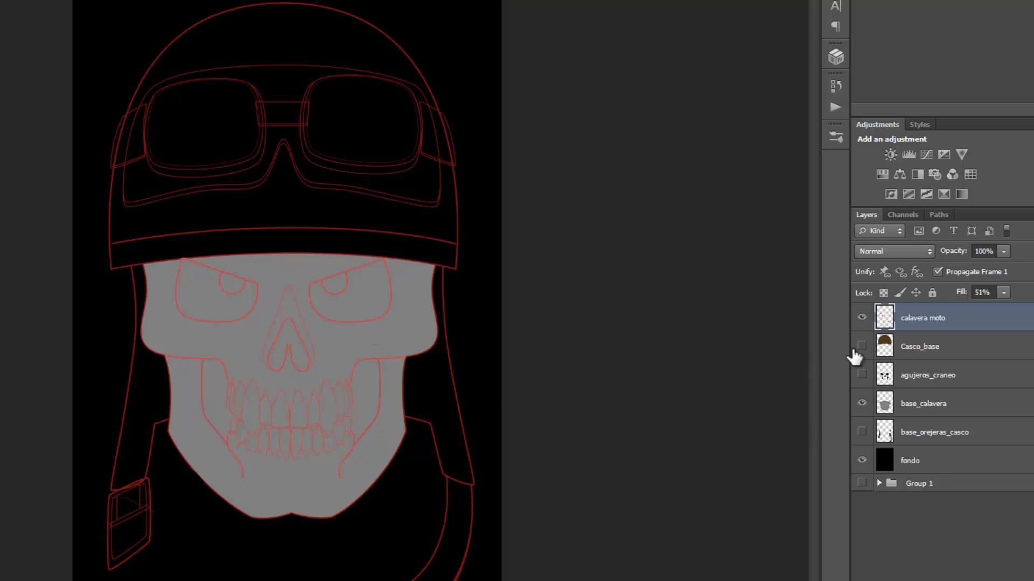
left_click(861, 318)
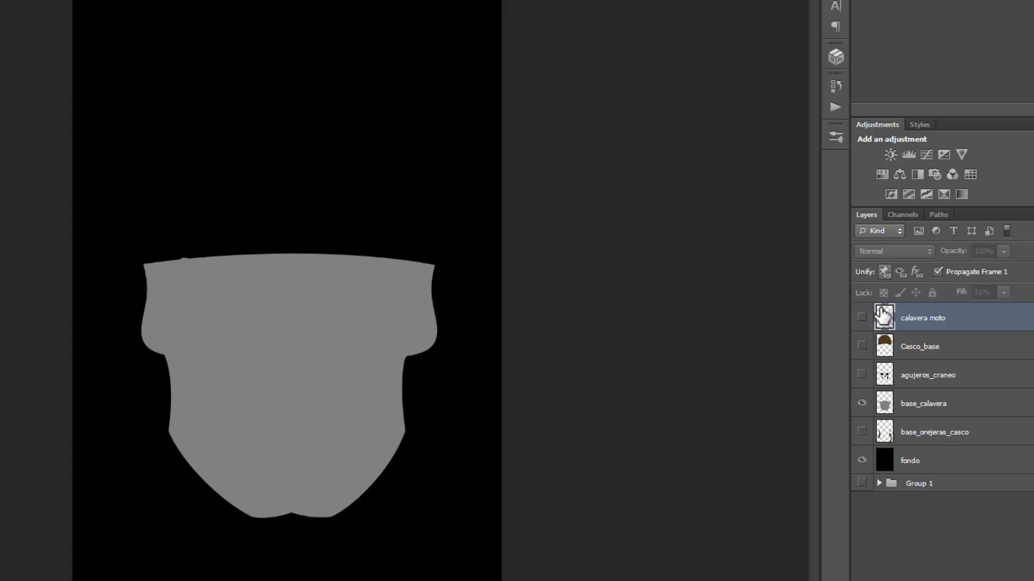
left_click(861, 318)
- On a new layer above base_calavera, fill everything outside the skull base's shape with black
left_click(921, 408)
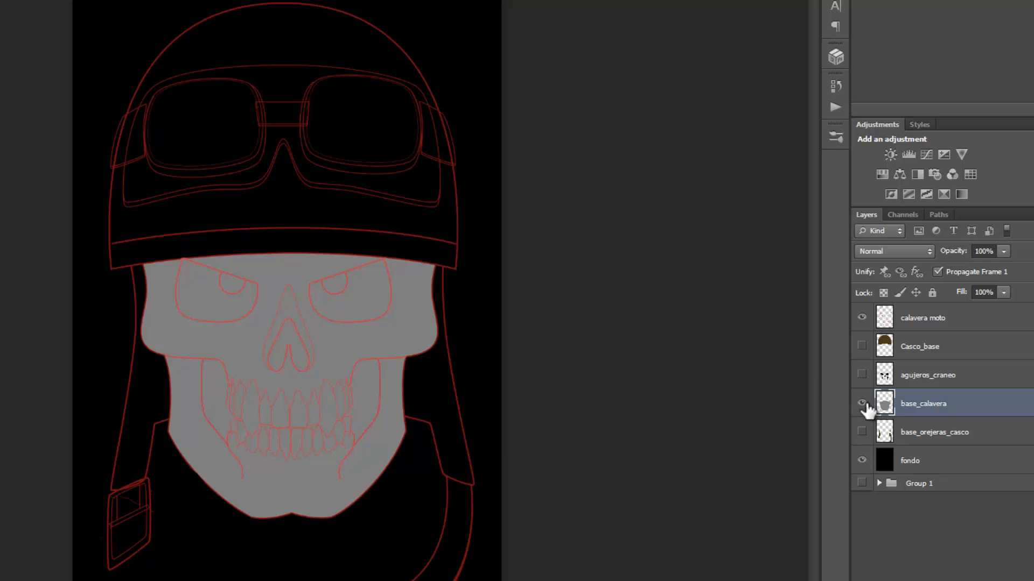
left_click(884, 405, "ctrl")
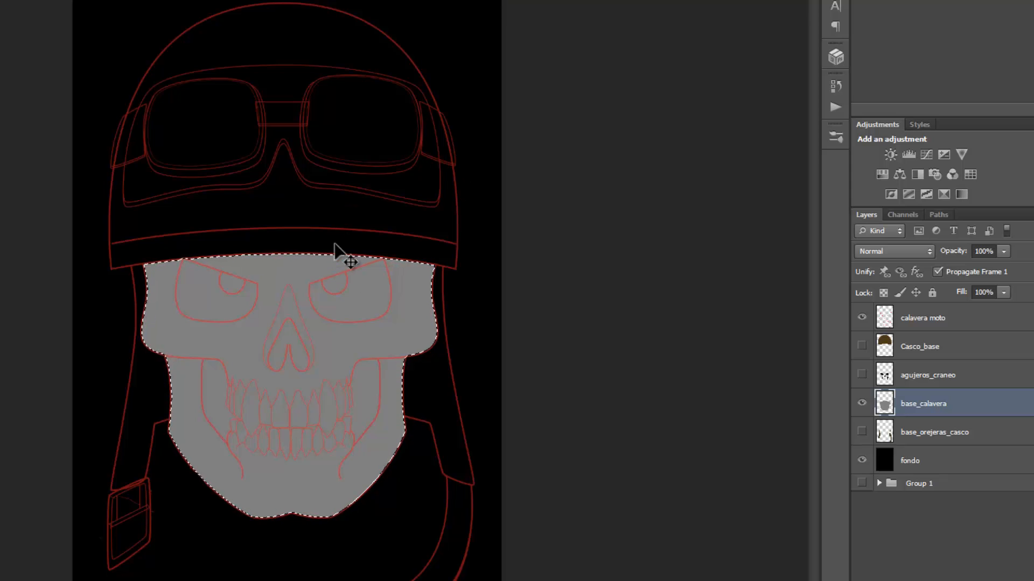
key("ctrl+shift+i")
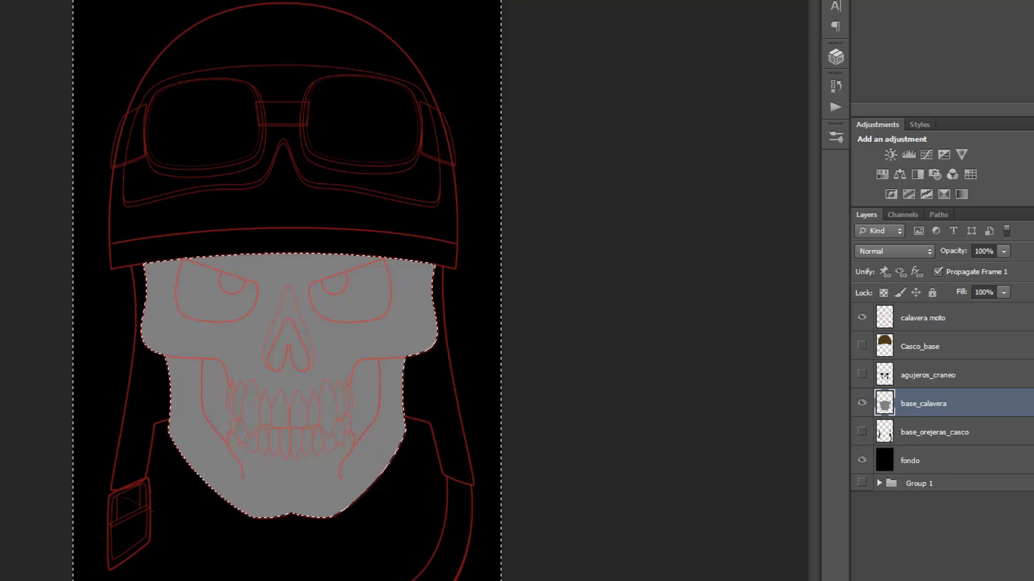
key("ctrl+alt+shift+n")
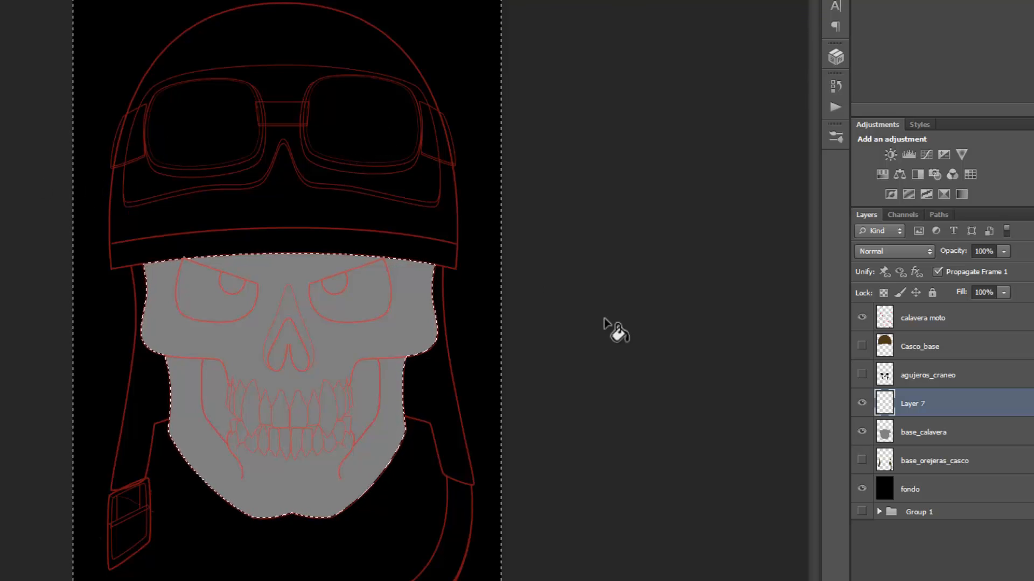
left_click(145, 124)
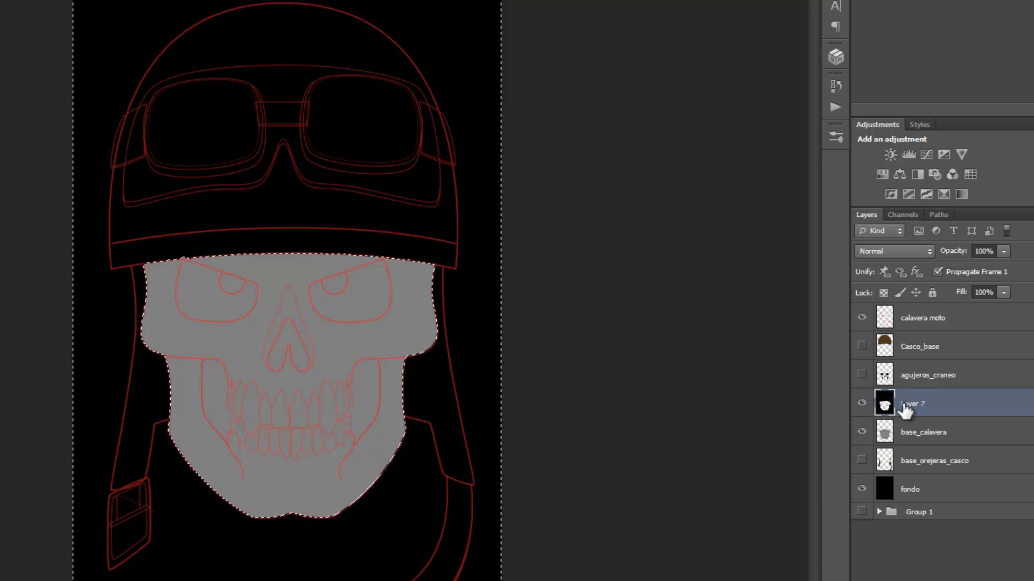
- Rename the black-filled layer as mascara_craneo and clear the selection
double_click(916, 404)
key("Return")
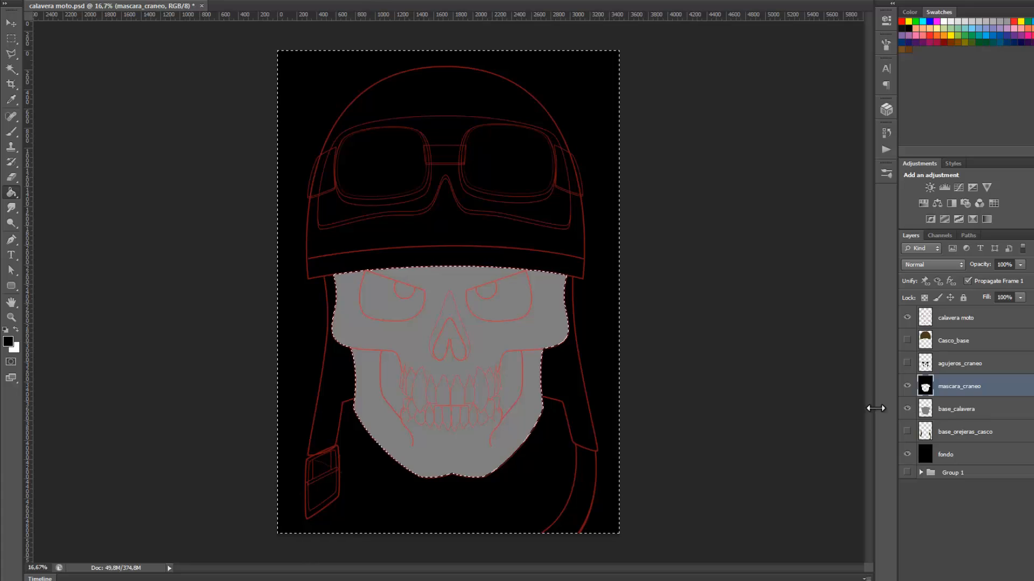
key("ctrl+d")
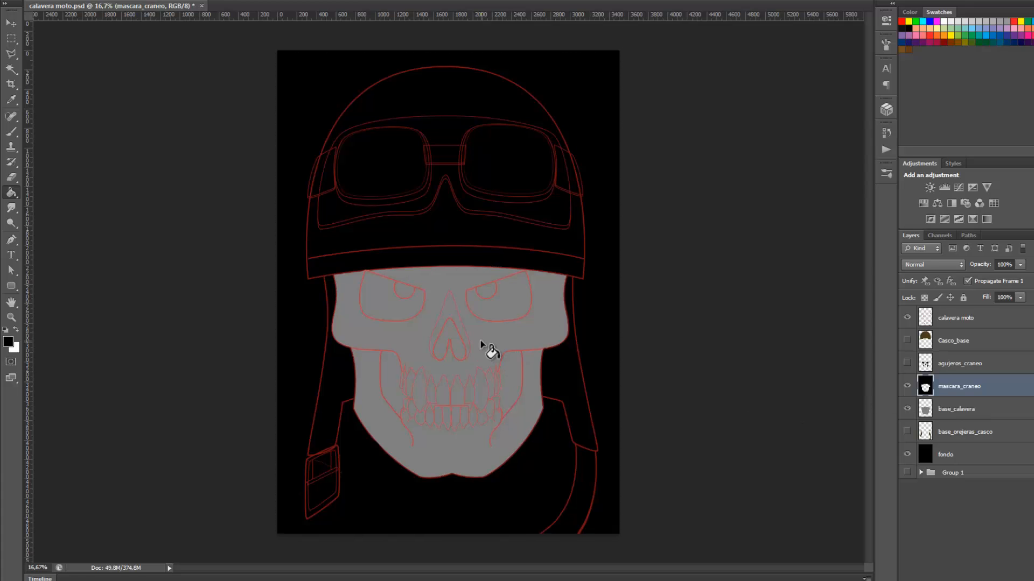
- Set the foreground colour to grey 545454 and fill the whole base_calavera layer with it
left_click(6, 342)
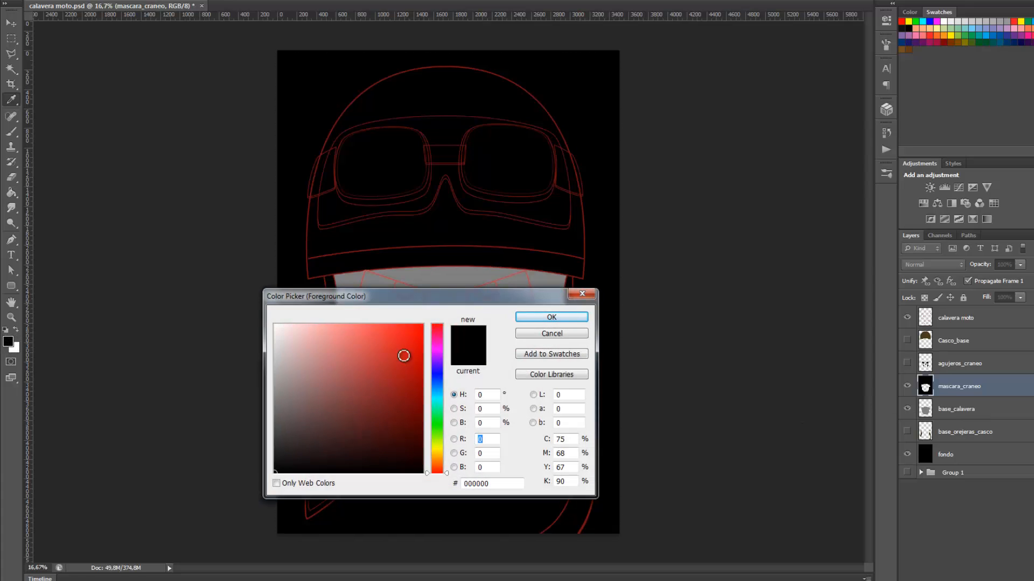
left_click_drag(300, 301, 177, 361)
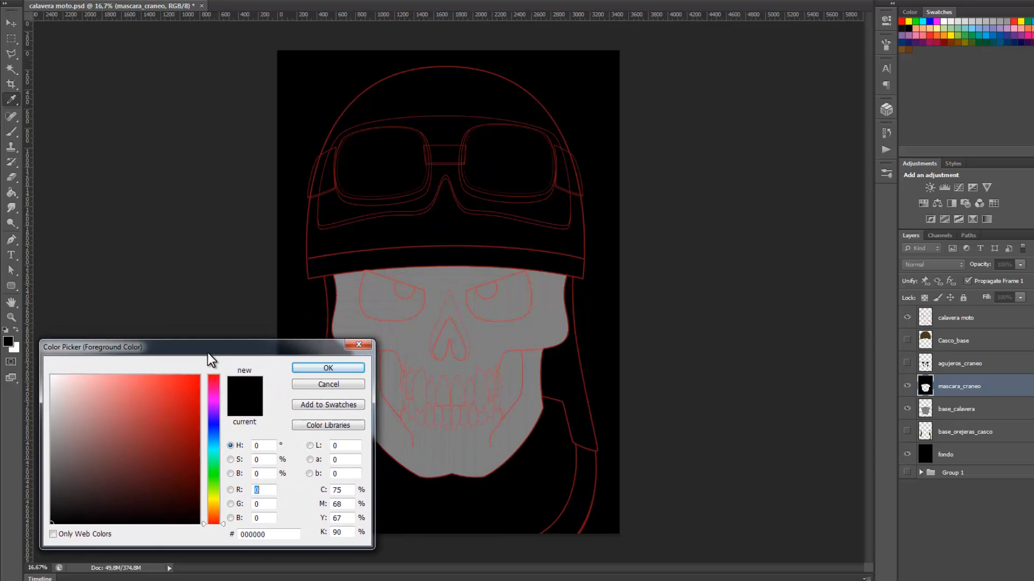
mouse_move(50, 522)
left_mouse_down()
mouse_move(34, 483)
mouse_move(27, 376)
mouse_move(2, 521)
mouse_move(22, 366)
mouse_move(0, 448)
left_mouse_up()
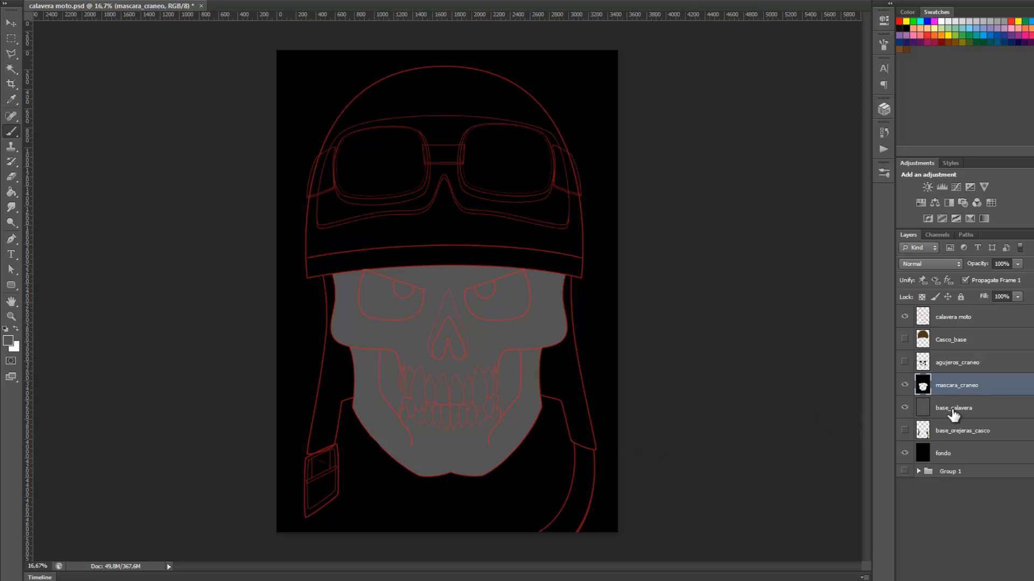
- Activate the base_calavera layer and set the foreground colour to dark grey 2a2a2a
left_click(953, 410)
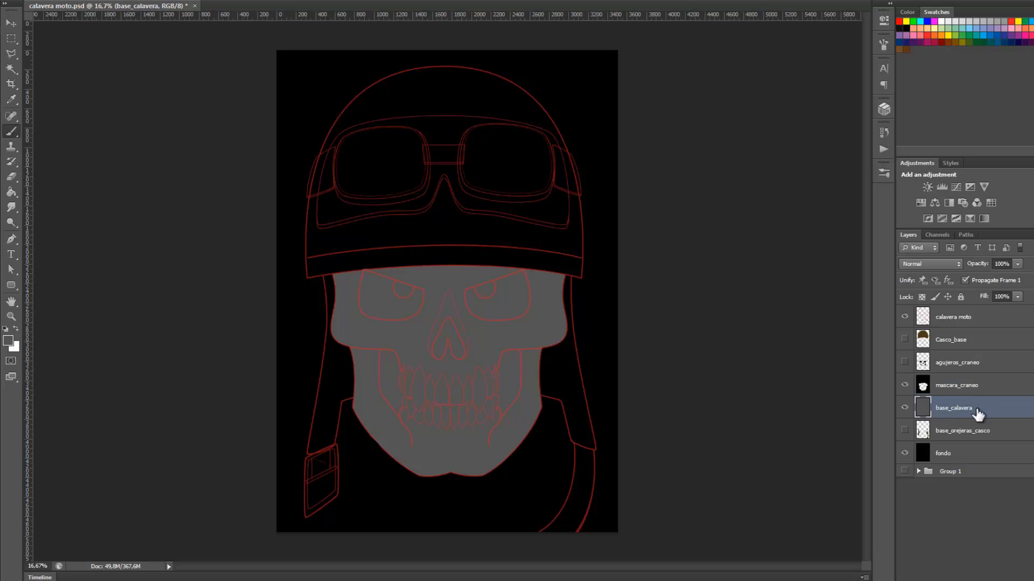
left_click(9, 341)
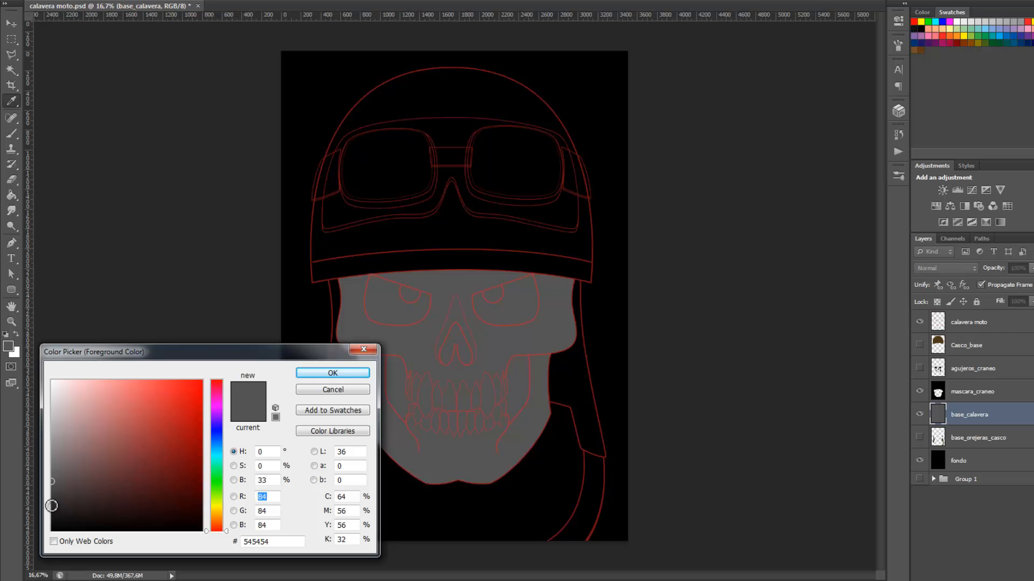
left_click(51, 506)
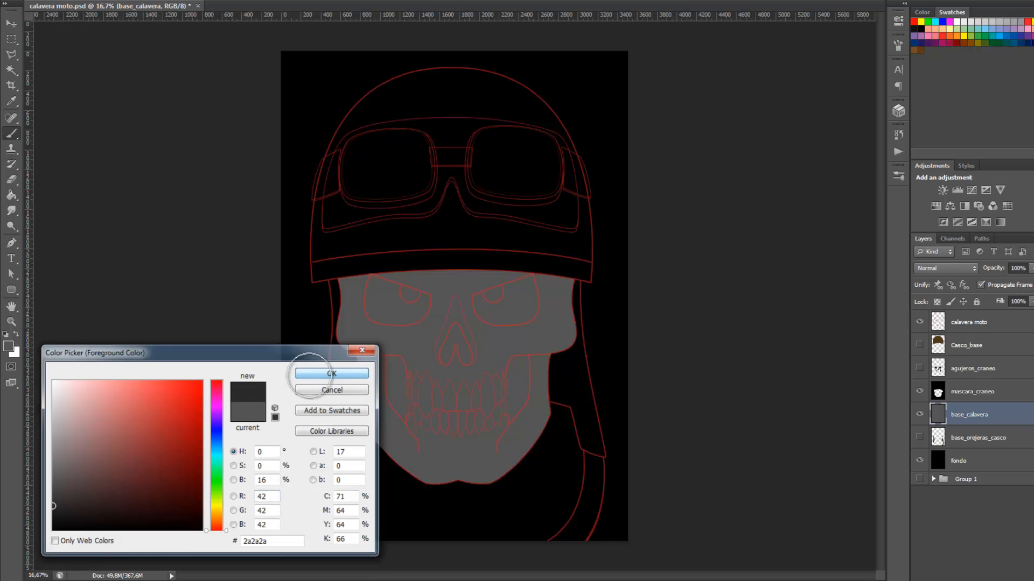
left_click(312, 374)
- Create a new layer directly above base_calavera and name it sombras_ craneo
left_click(64, 2)
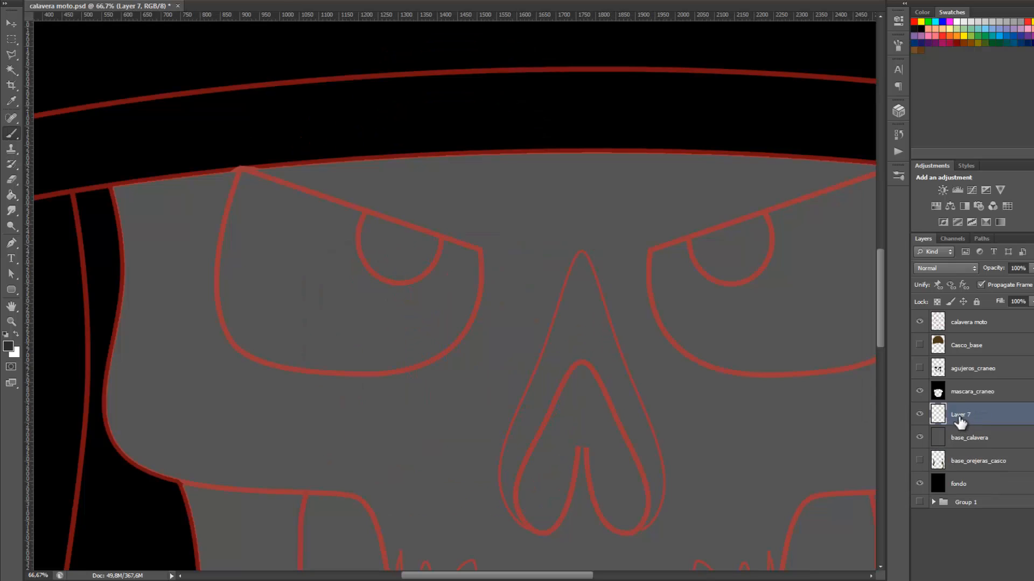
double_click(959, 415)
key("Return")
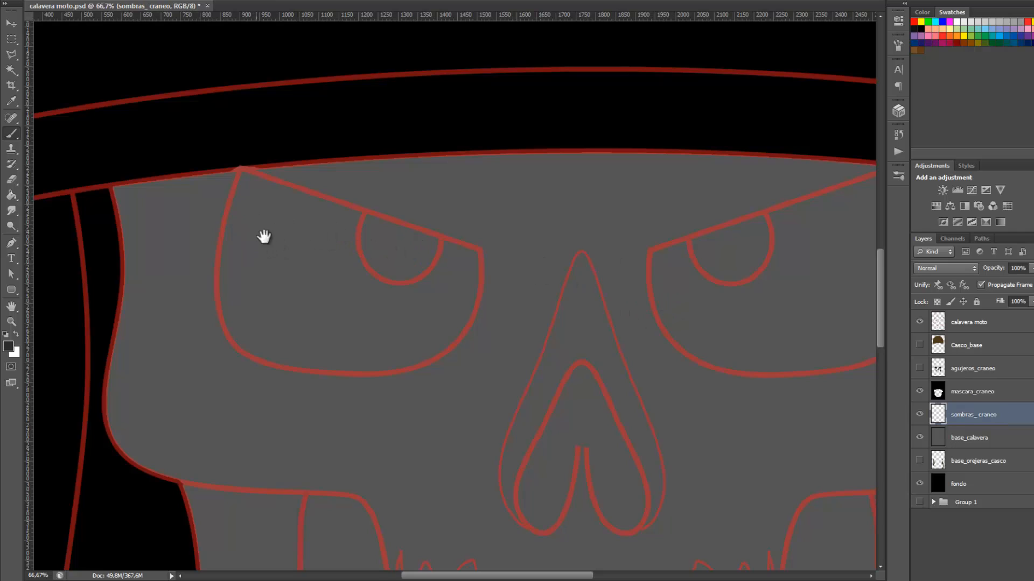
- Brush dark grey shadow outlines along the edges of the skull's left eye socket and the inner nose cavity
left_click(295, 256, "ctrl")
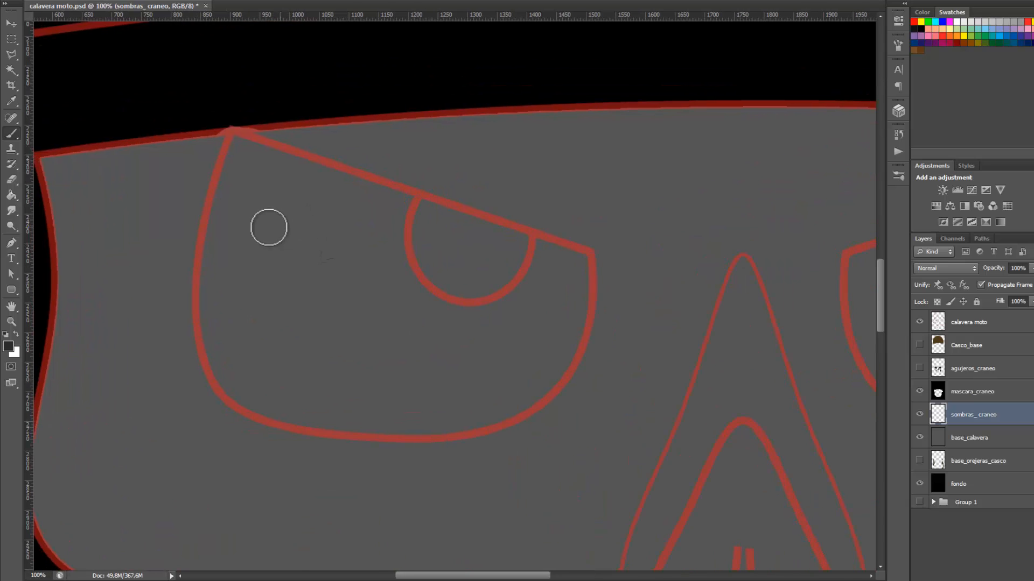
mouse_move(233, 140)
left_mouse_down()
mouse_move(208, 335)
mouse_move(230, 393)
mouse_move(286, 427)
mouse_move(387, 434)
mouse_move(464, 427)
mouse_move(519, 407)
mouse_move(570, 339)
mouse_move(577, 259)
left_mouse_up()
mouse_move(264, 149)
left_mouse_down()
mouse_move(547, 243)
mouse_move(570, 275)
left_mouse_up()
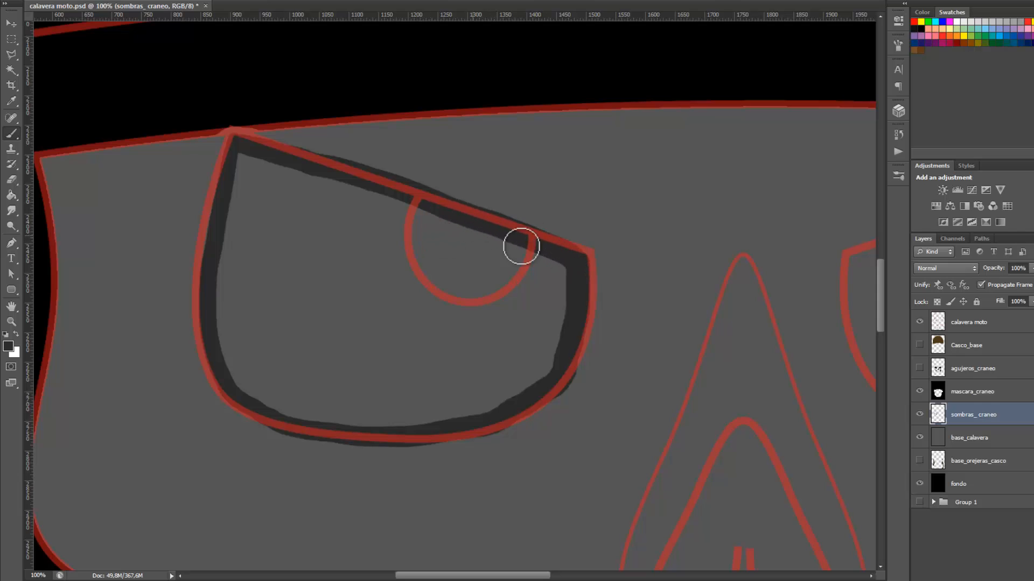
mouse_move(680, 281)
left_mouse_down()
mouse_move(478, 170)
mouse_move(409, 111)
mouse_move(402, 80)
left_mouse_up()
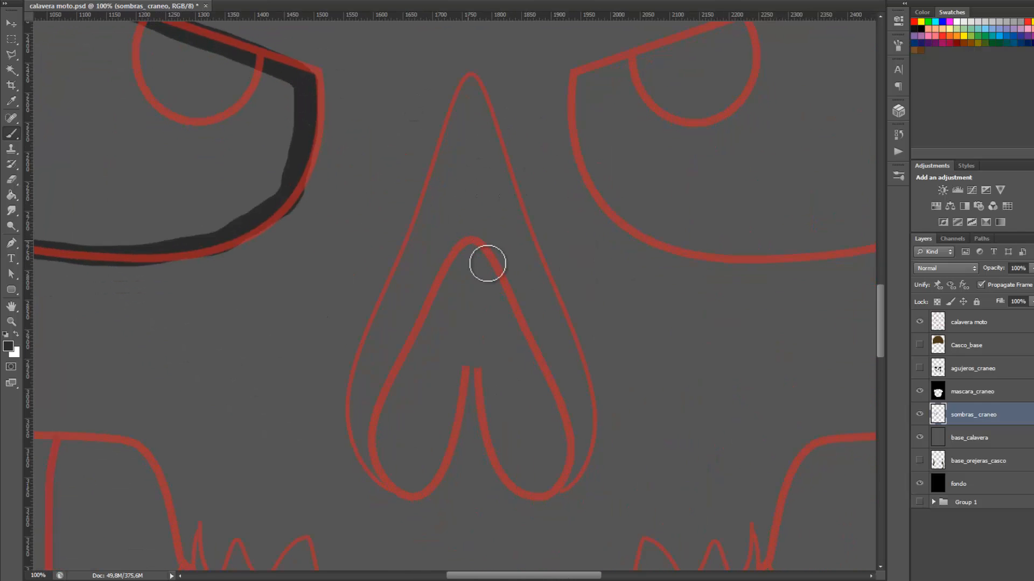
mouse_move(468, 262)
left_mouse_down()
mouse_move(388, 415)
mouse_move(383, 464)
mouse_move(411, 483)
mouse_move(432, 464)
mouse_move(469, 365)
mouse_move(508, 471)
mouse_move(535, 490)
mouse_move(558, 455)
mouse_move(547, 386)
mouse_move(483, 266)
mouse_move(463, 266)
left_mouse_up()
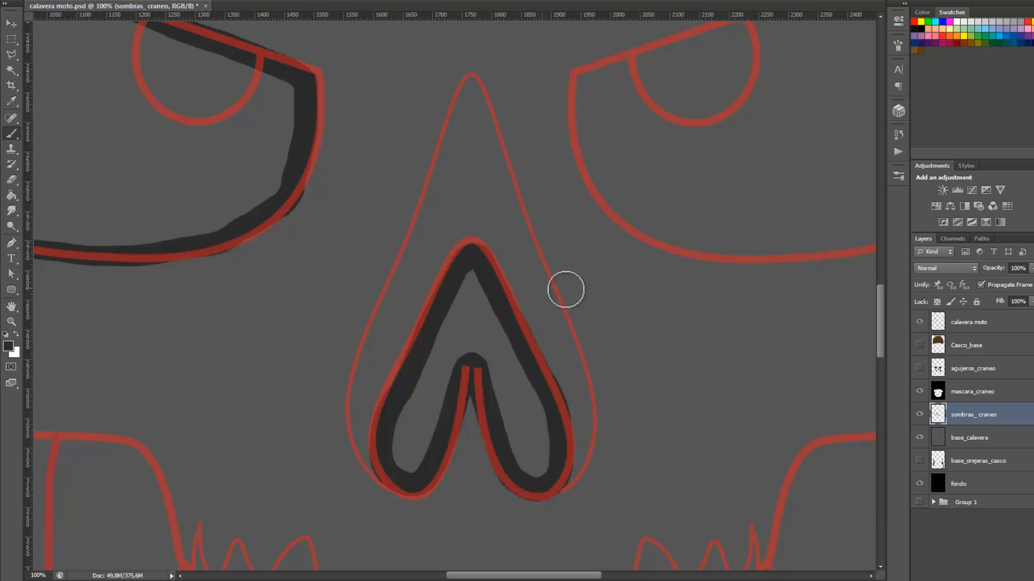
- Brush a dark grey shadow outline around the edge of the skull's right eye socket
mouse_move(658, 286)
left_mouse_down()
mouse_move(388, 378)
mouse_move(360, 409)
mouse_move(368, 435)
left_mouse_up()
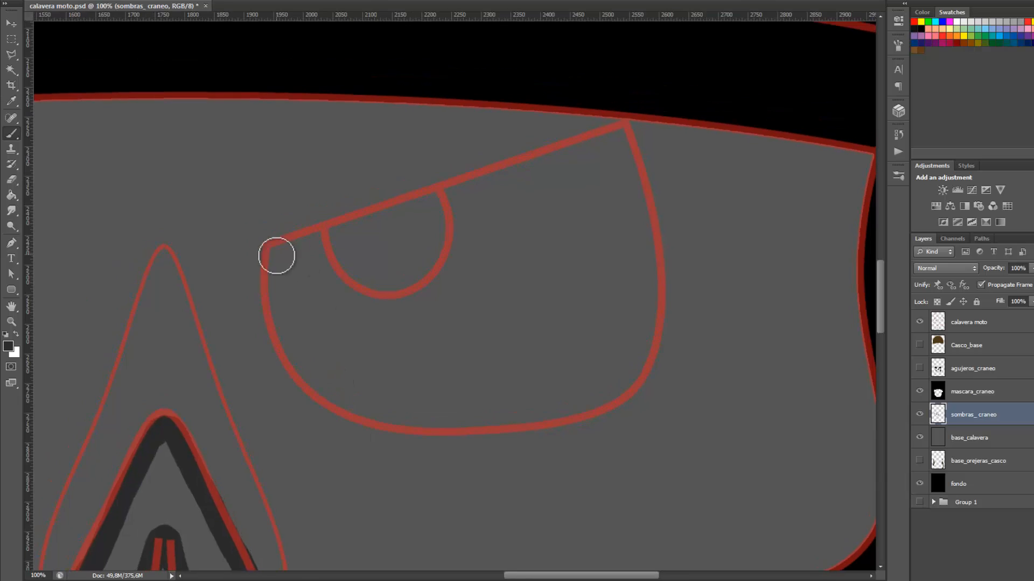
mouse_move(274, 251)
left_mouse_down()
mouse_move(424, 187)
mouse_move(621, 130)
left_mouse_up()
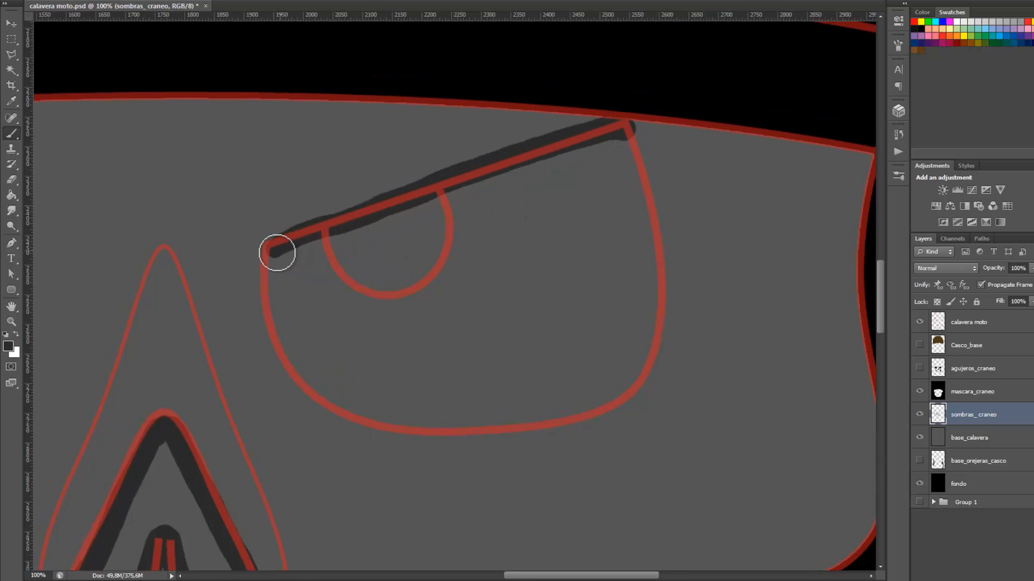
mouse_move(271, 262)
left_mouse_down()
mouse_move(272, 330)
mouse_move(321, 392)
mouse_move(397, 418)
mouse_move(477, 425)
mouse_move(581, 408)
mouse_move(621, 386)
mouse_move(658, 305)
mouse_move(651, 211)
mouse_move(630, 139)
left_mouse_up()
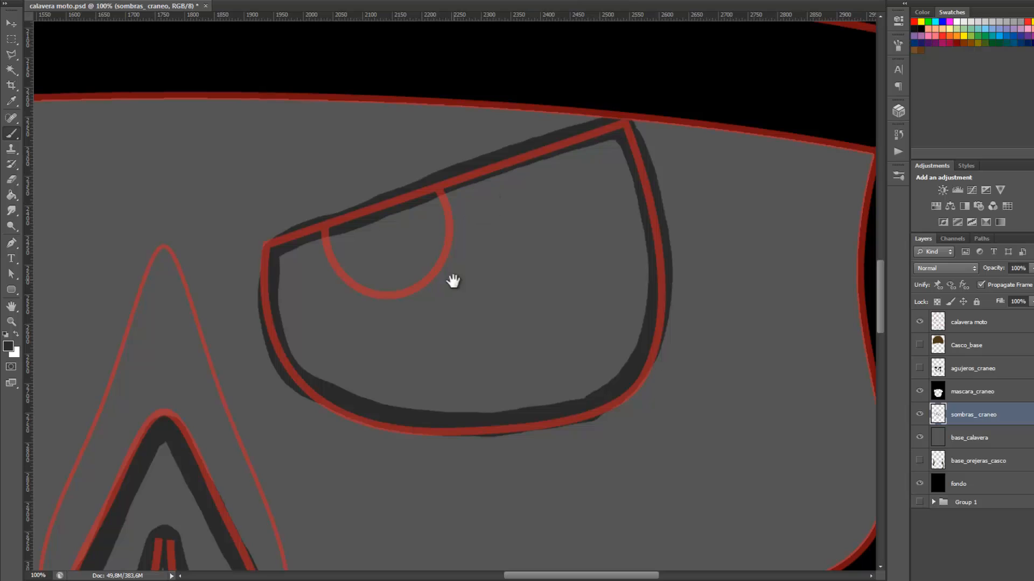
left_click(480, 304, "alt")
left_click(491, 307, "alt")
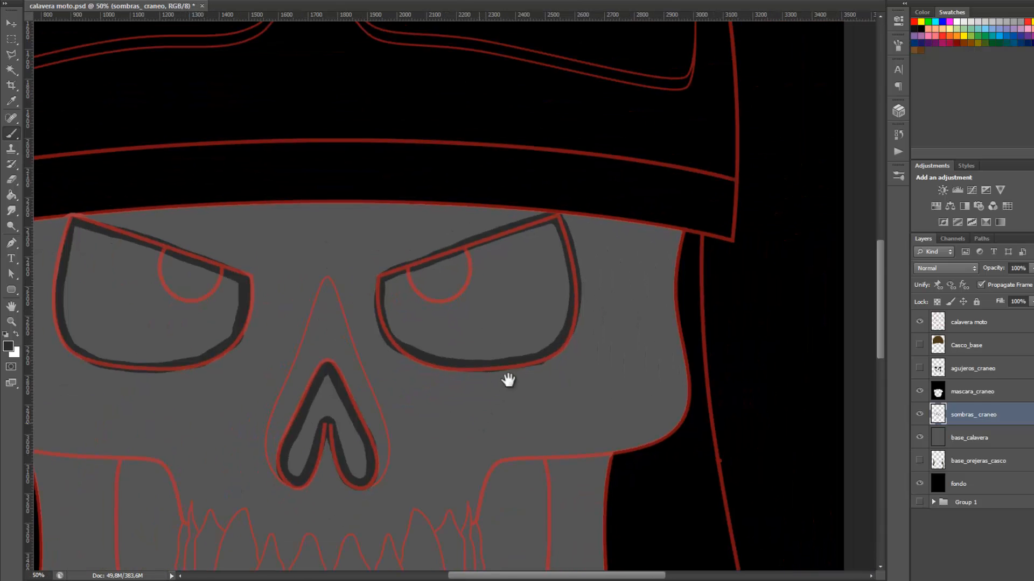
- Fill the right cheek hollow beside the teeth with dark grey on the sombras_ craneo layer
left_click_drag(505, 377, 597, 198)
scroll(596, 198, "down", 3)
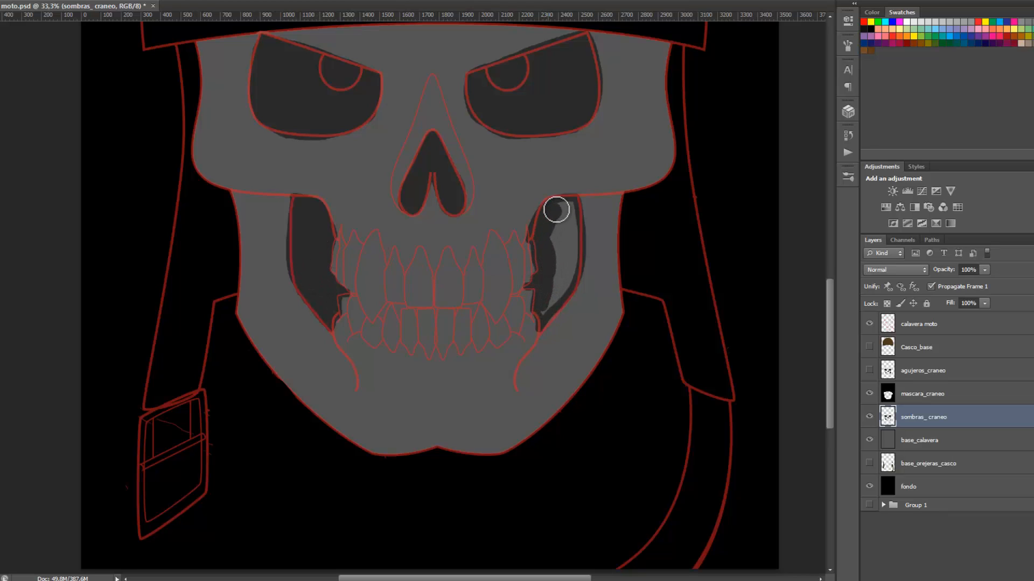
left_click_drag(565, 265, 550, 303)
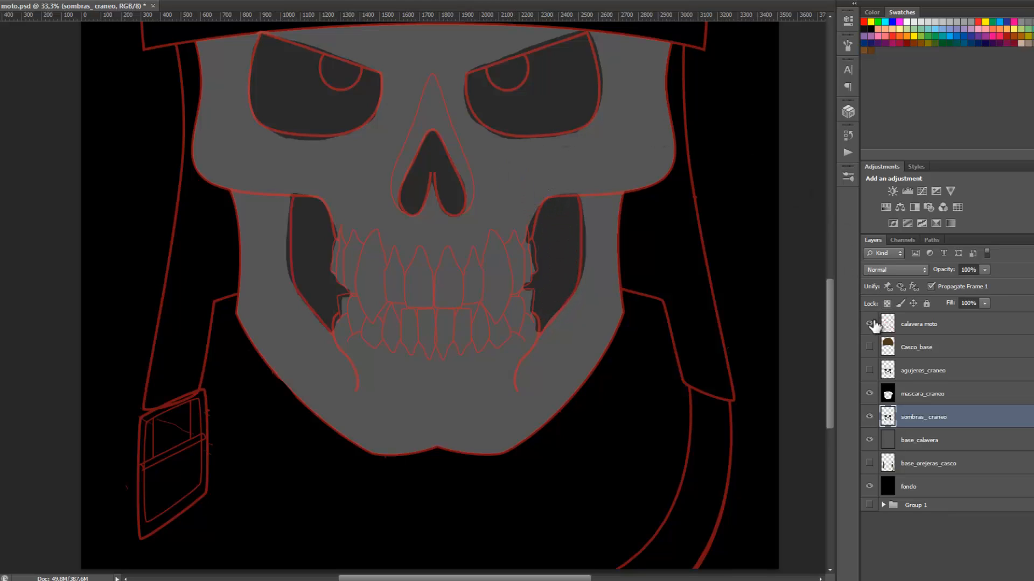
- Hide the calavera moto line art and check the painted eye, nose and cheek shadows without the red lines
left_click(868, 324)
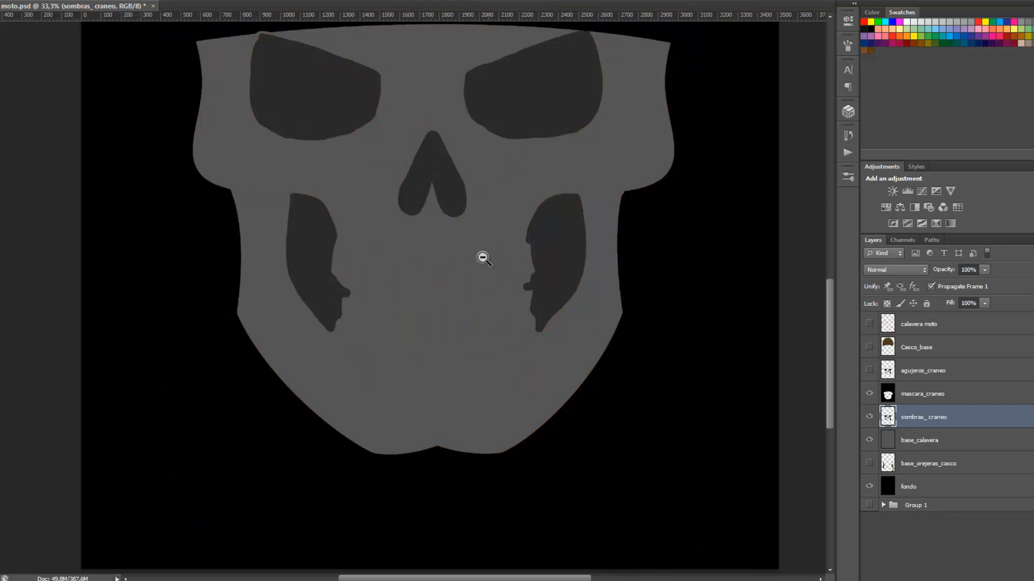
left_click(483, 259)
left_click_drag(489, 272, 485, 276)
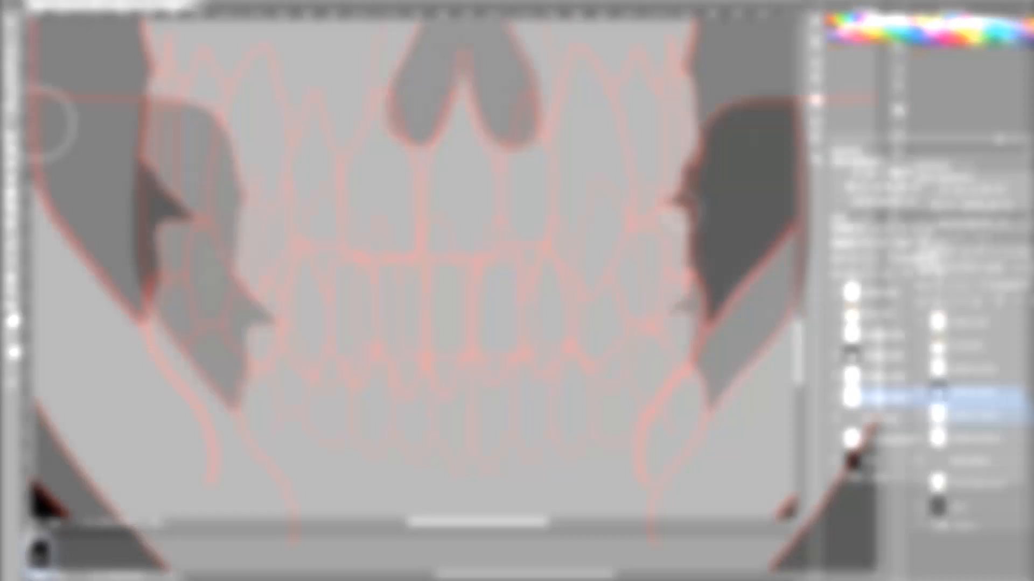
- With a 30 px brush, extend the left cheek hollow's dark grey shadow into the gap between the back teeth on sombras_craneo_2
type("30")
key("Return")
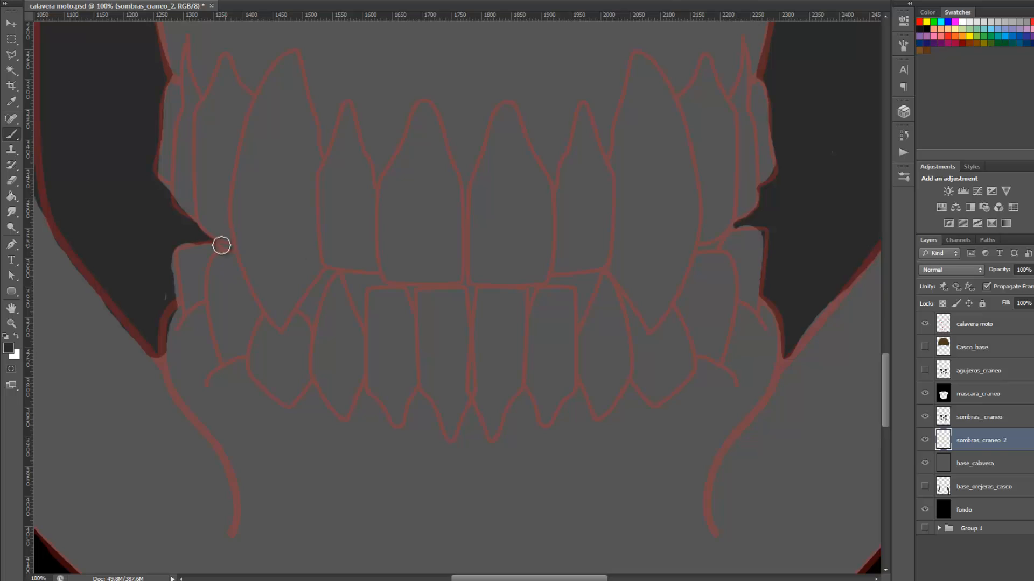
left_click(265, 235, "ctrl")
left_click(265, 235, "ctrl")
left_click_drag(288, 264, 500, 213)
left_click_drag(191, 238, 203, 367)
mouse_move(321, 196)
left_mouse_down()
mouse_move(365, 214)
mouse_move(306, 189)
mouse_move(319, 197)
mouse_move(358, 177)
mouse_move(274, 175)
mouse_move(187, 227)
mouse_move(257, 197)
mouse_move(225, 152)
left_mouse_up()
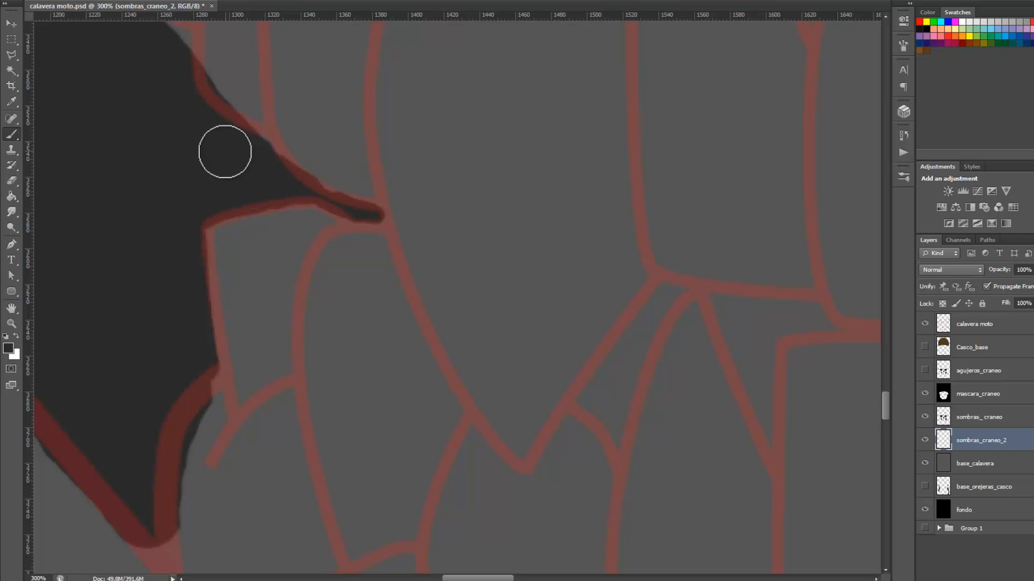
- Paint the small gaps between the upper and lower front teeth dark grey along the bite line
left_click_drag(603, 324, 388, 219)
mouse_move(364, 295)
left_mouse_down()
mouse_move(406, 353)
mouse_move(362, 301)
mouse_move(443, 181)
mouse_move(462, 200)
mouse_move(437, 223)
mouse_move(404, 320)
mouse_move(380, 306)
mouse_move(414, 250)
mouse_move(525, 256)
mouse_move(555, 333)
mouse_move(554, 234)
mouse_move(620, 225)
mouse_move(507, 196)
mouse_move(582, 201)
mouse_move(535, 240)
left_mouse_up()
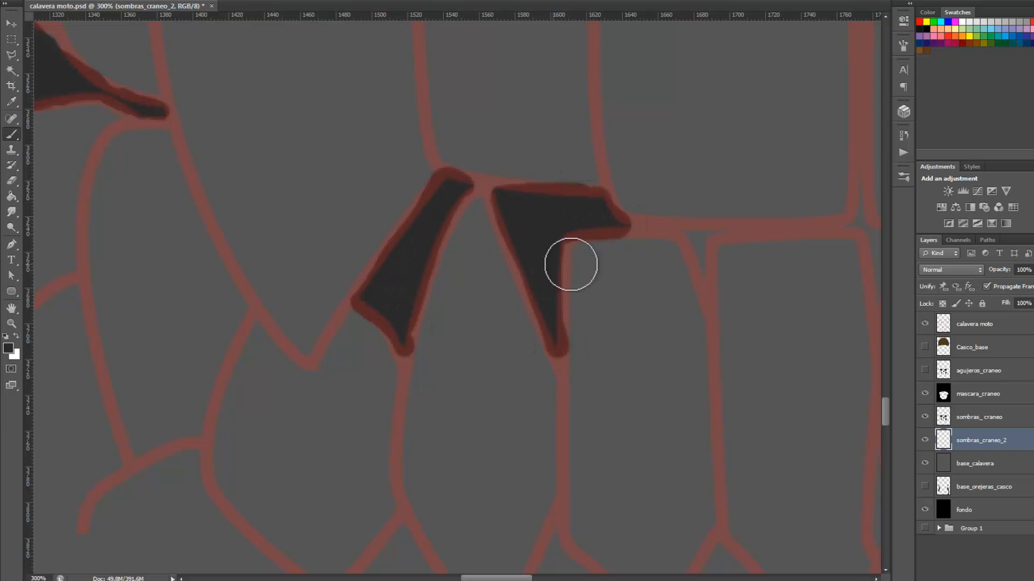
mouse_move(650, 276)
left_mouse_down()
mouse_move(400, 254)
mouse_move(333, 235)
left_mouse_up()
mouse_move(374, 187)
left_mouse_down()
mouse_move(393, 242)
mouse_move(378, 189)
mouse_move(423, 192)
left_mouse_up()
mouse_move(540, 186)
left_mouse_down()
mouse_move(549, 150)
mouse_move(572, 194)
mouse_move(568, 259)
left_mouse_up()
left_click_drag(627, 304, 359, 275)
mouse_move(473, 161)
left_mouse_down()
mouse_move(478, 200)
mouse_move(488, 165)
mouse_move(534, 151)
mouse_move(602, 155)
mouse_move(626, 207)
mouse_move(623, 265)
mouse_move(676, 126)
mouse_move(547, 147)
mouse_move(600, 144)
mouse_move(645, 161)
mouse_move(561, 147)
left_mouse_up()
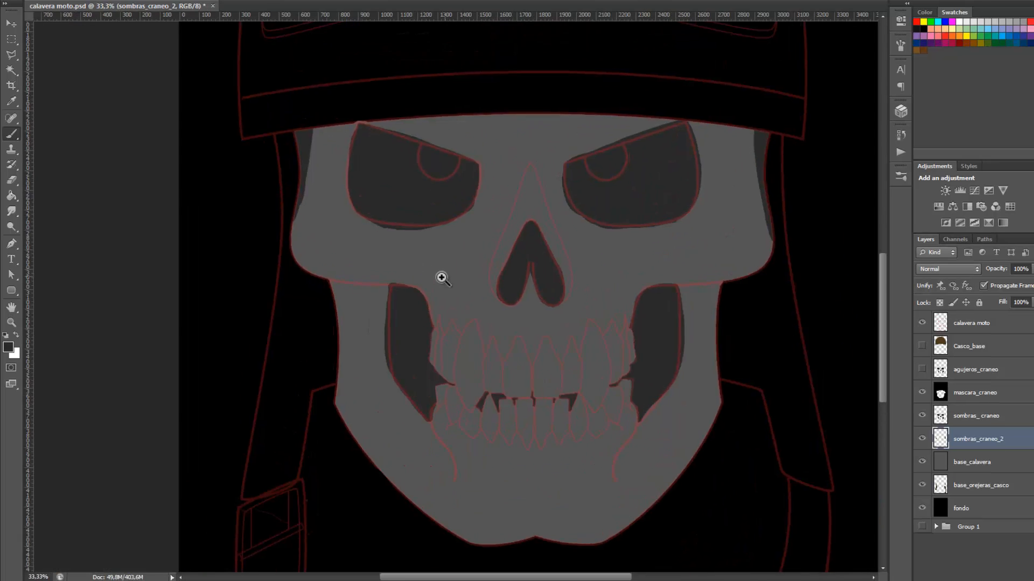
- Brush a dark grey shadow beneath the left cheekbone, from the outer jaw edge to the cheek hollow
left_click(441, 278, "ctrl")
left_click(442, 278, "ctrl")
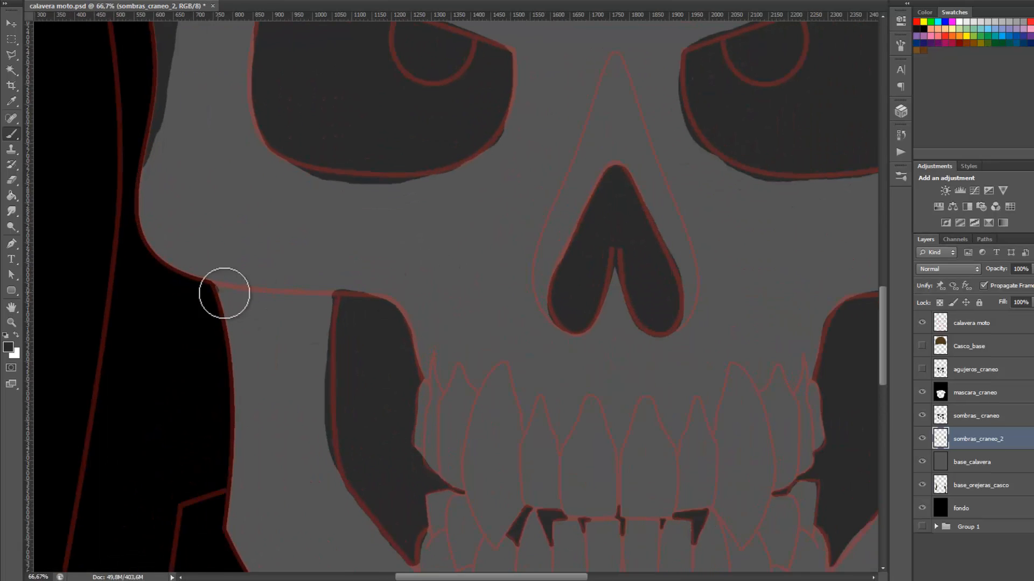
mouse_move(224, 293)
left_mouse_down()
mouse_move(339, 307)
mouse_move(204, 291)
mouse_move(367, 318)
left_mouse_up()
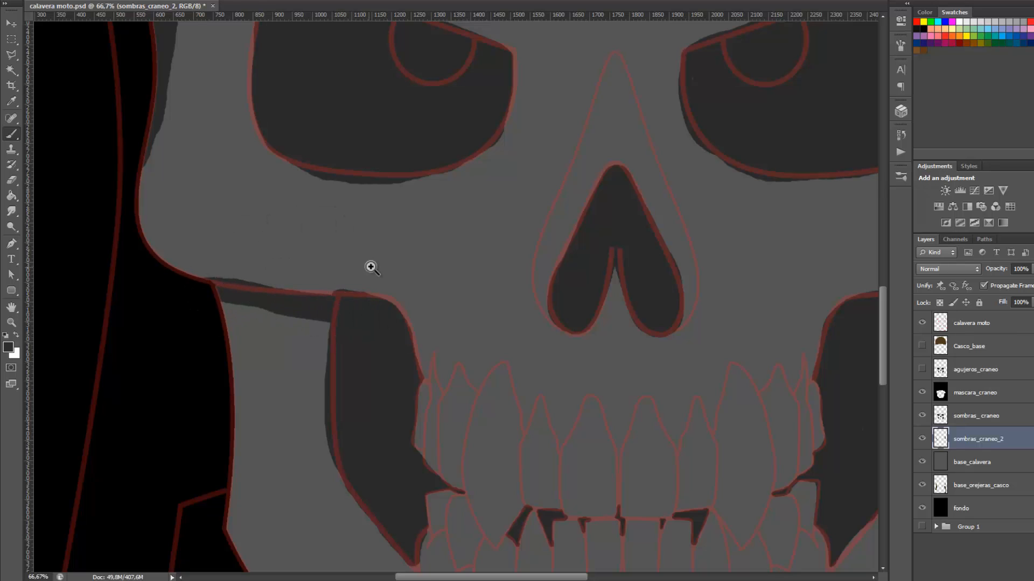
- Erase the shadow that spills above the left cheekbone's red outline
left_click(373, 267, "ctrl")
left_click_drag(356, 279, 380, 261)
left_click(11, 180)
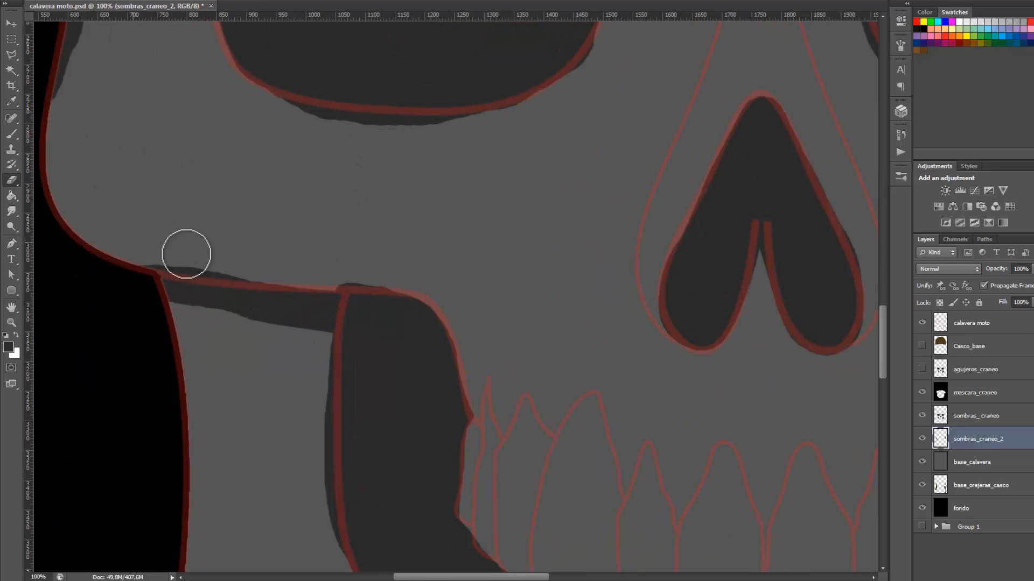
mouse_move(182, 256)
left_mouse_down()
mouse_move(267, 265)
mouse_move(153, 251)
mouse_move(408, 280)
left_mouse_up()
left_click_drag(177, 259, 341, 271)
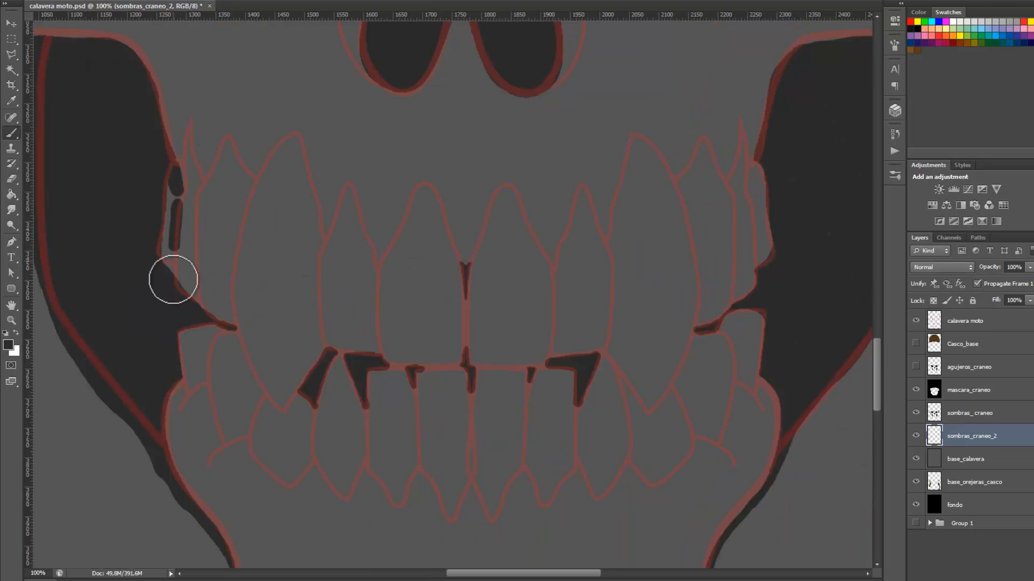
- Brush dark grey vertical shadows between the upper teeth on the left half of the jaw
left_click_drag(194, 172, 194, 299)
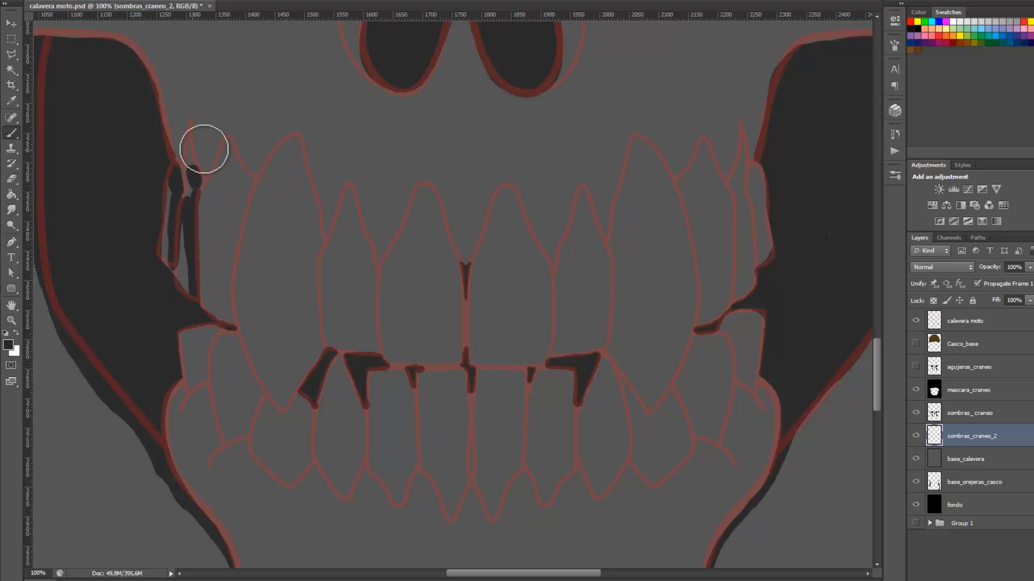
mouse_move(245, 177)
left_mouse_down()
mouse_move(231, 322)
mouse_move(227, 263)
mouse_move(226, 275)
mouse_move(242, 180)
mouse_move(240, 226)
left_mouse_up()
left_click(320, 237)
left_click_drag(316, 229, 320, 355)
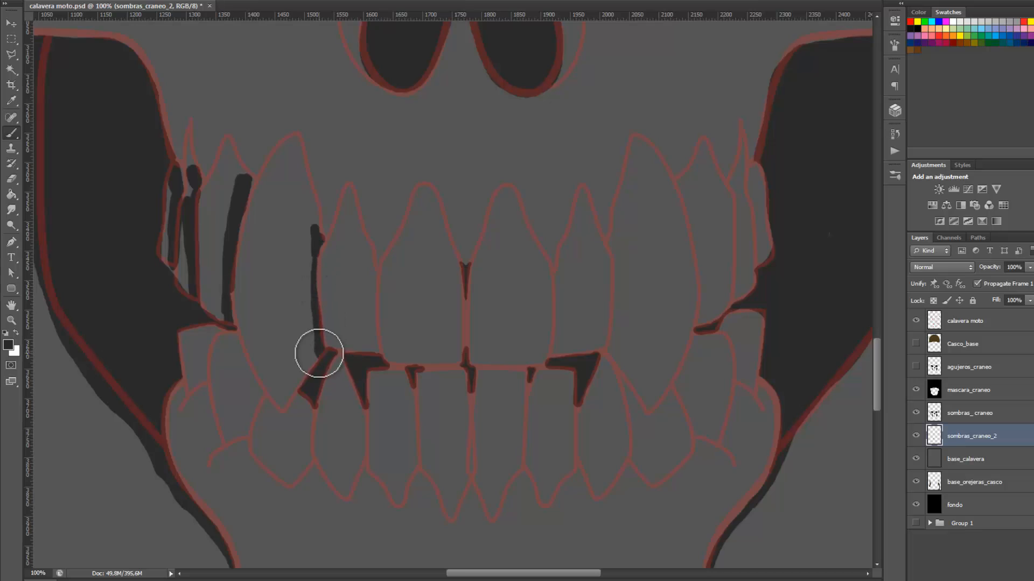
left_click_drag(371, 333, 375, 352)
left_click_drag(370, 264, 372, 347)
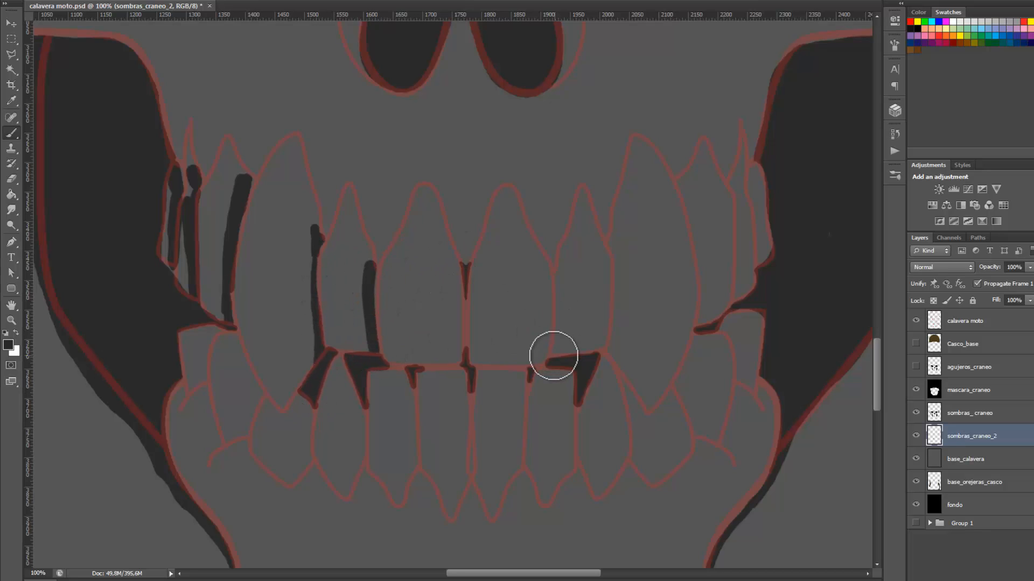
- Brush matching dark grey vertical shadows between the upper teeth on the right half of the jaw
mouse_move(557, 267)
left_mouse_down()
mouse_move(559, 362)
mouse_move(603, 348)
mouse_move(616, 191)
left_mouse_up()
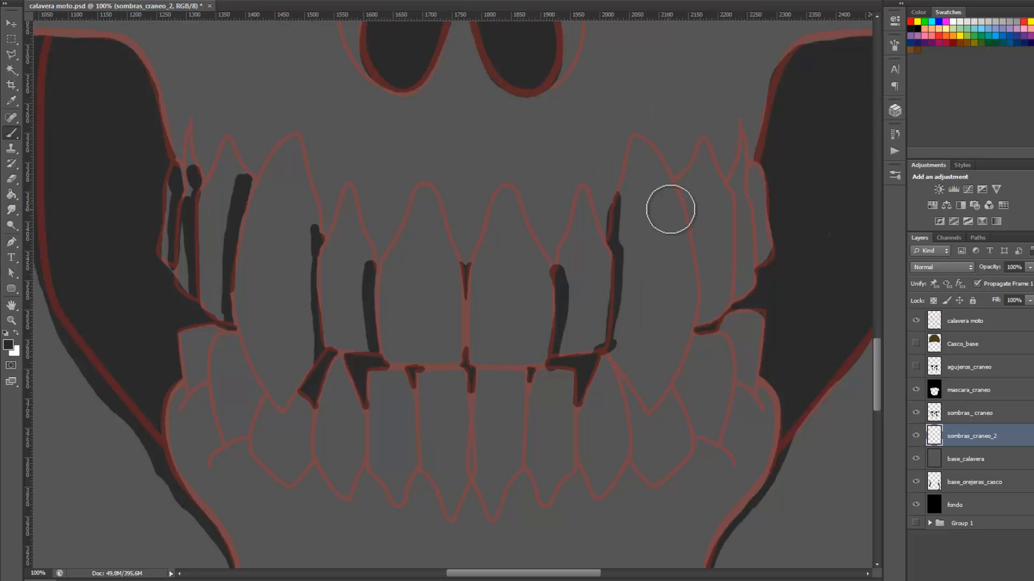
mouse_move(689, 218)
left_mouse_down()
mouse_move(692, 163)
mouse_move(698, 338)
left_mouse_up()
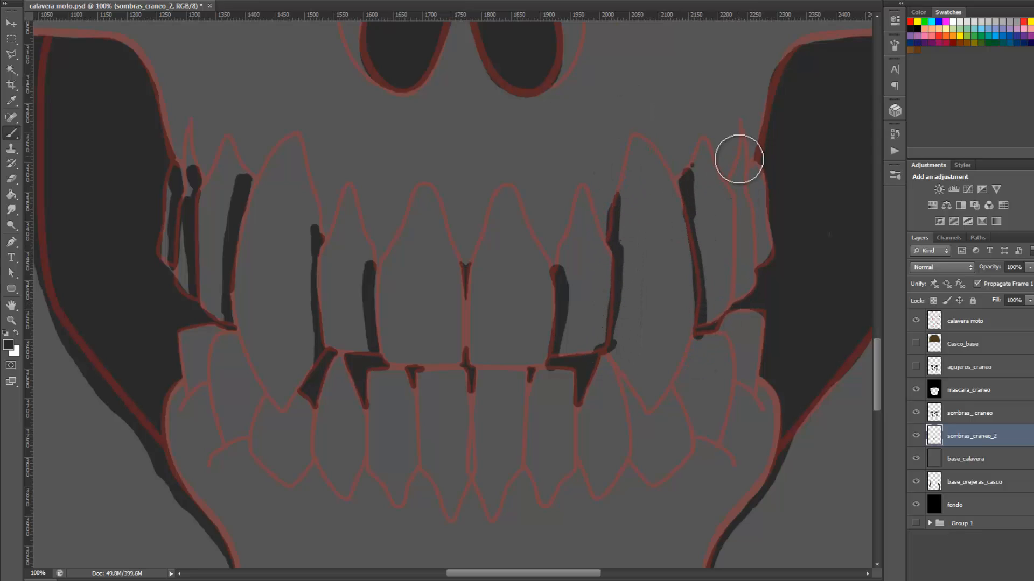
mouse_move(736, 161)
left_mouse_down()
mouse_move(738, 282)
mouse_move(752, 179)
mouse_move(770, 257)
left_mouse_up()
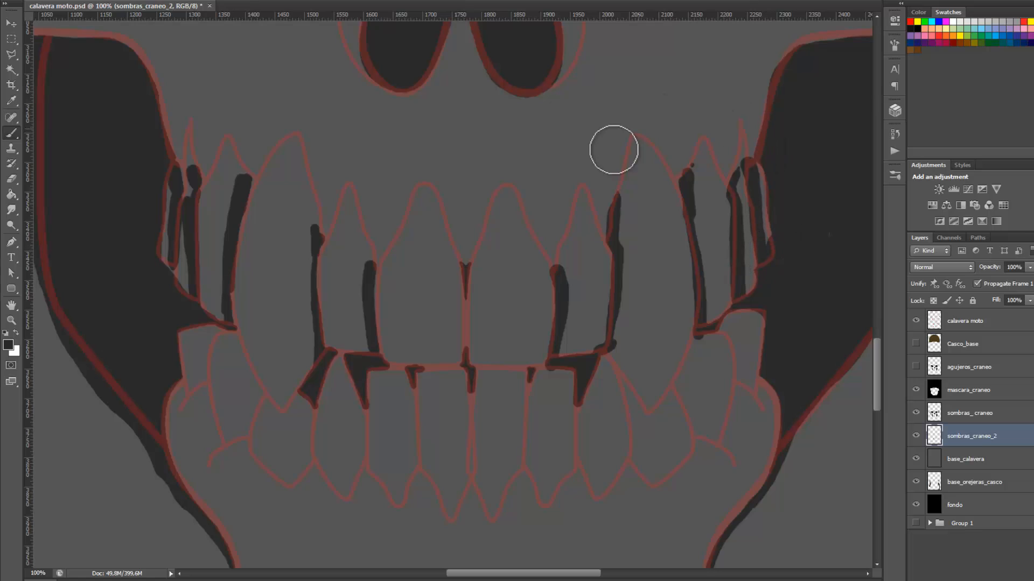
- Brush dark grey shadows along the edges of the lower left back teeth
mouse_move(202, 372)
left_mouse_down()
mouse_move(209, 327)
mouse_move(203, 383)
left_mouse_up()
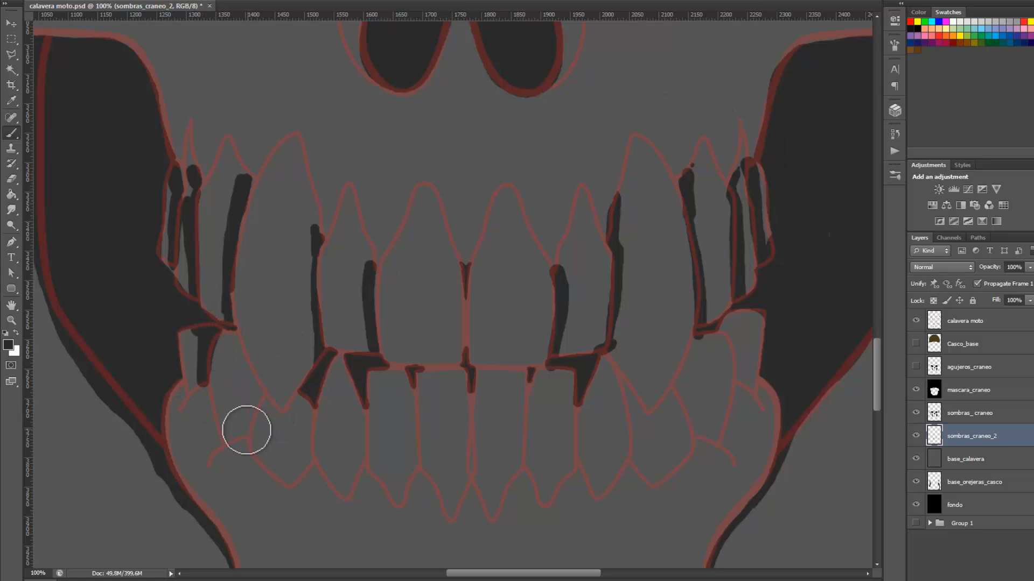
mouse_move(247, 428)
left_mouse_down()
mouse_move(259, 390)
mouse_move(230, 322)
mouse_move(241, 348)
left_mouse_up()
left_click_drag(297, 400, 286, 415)
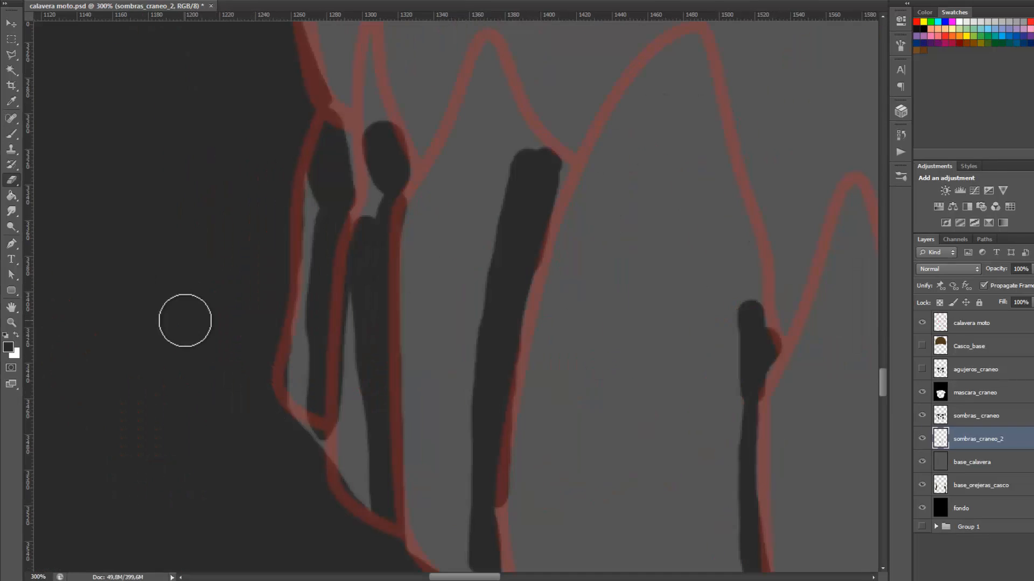
- Refine the dark grey shadows around the two outermost upper left teeth, tapering them up to the pointed root
left_click(15, 134)
left_click_drag(314, 429, 324, 398)
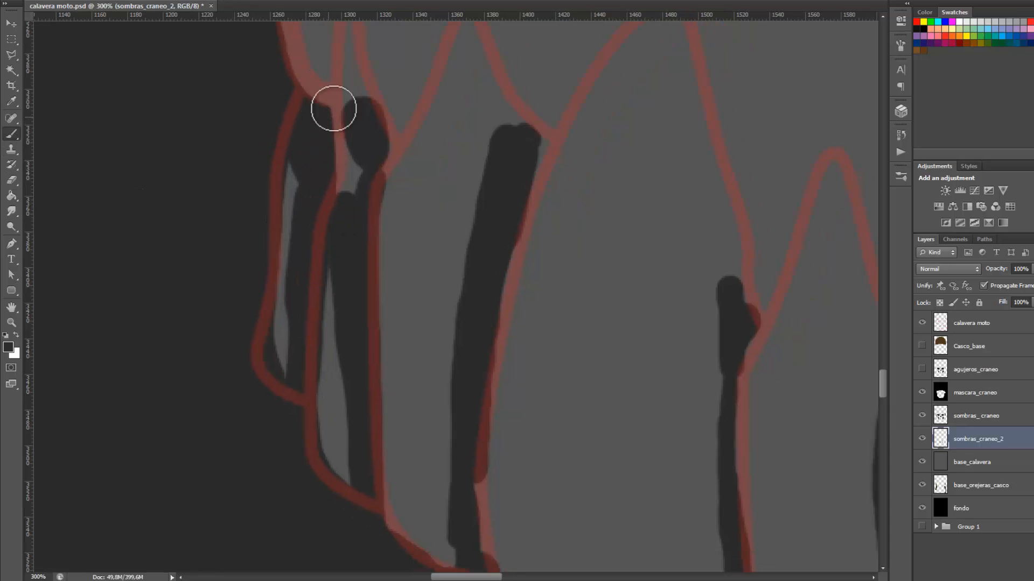
left_click_drag(366, 173, 351, 346)
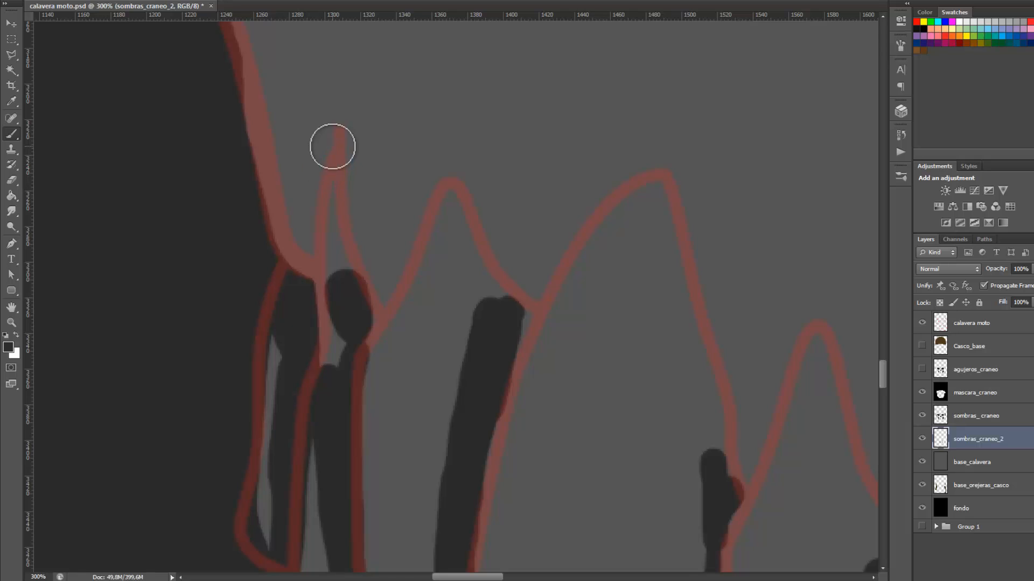
left_click_drag(332, 147, 299, 265)
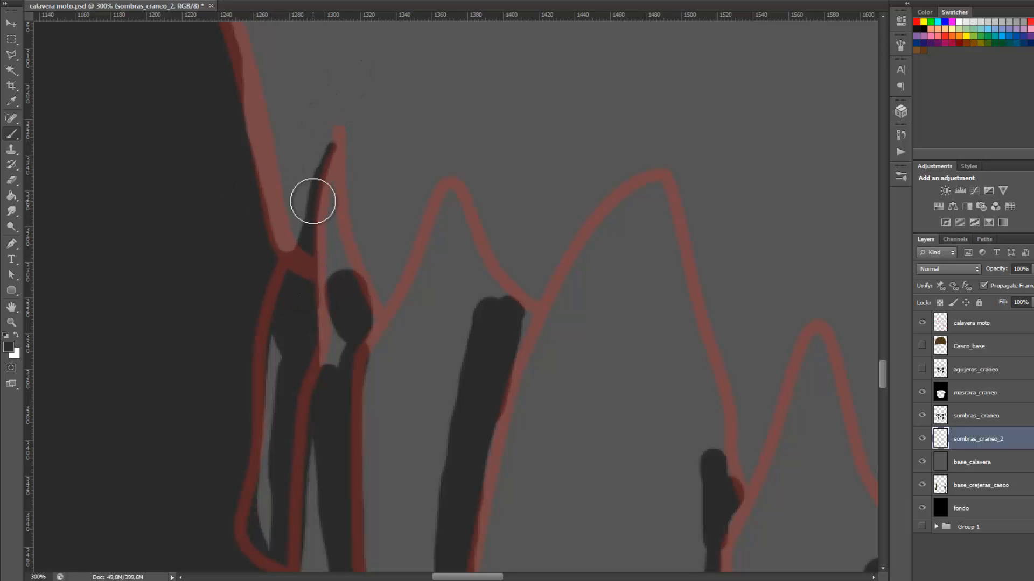
left_click_drag(313, 201, 317, 337)
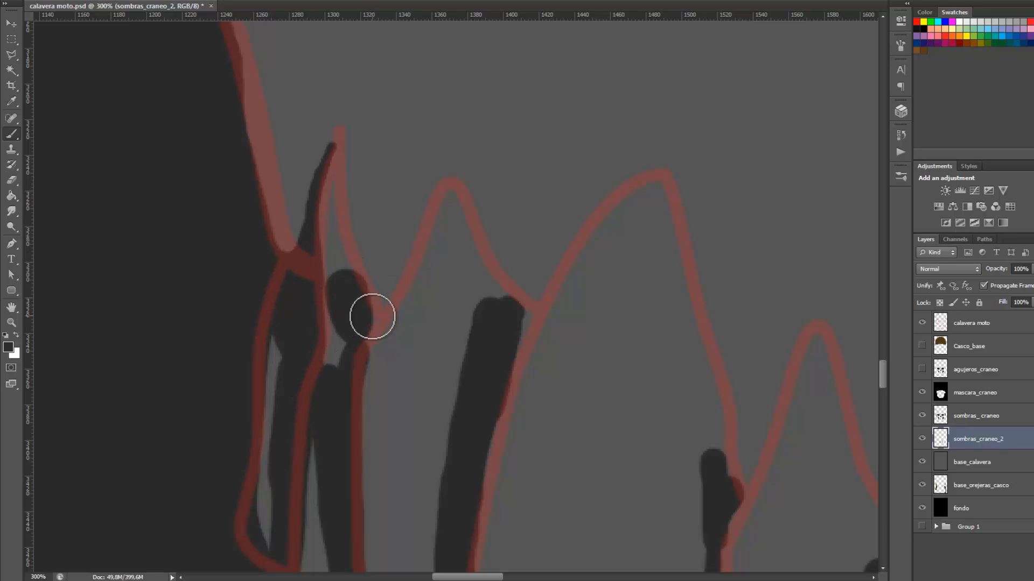
mouse_move(372, 317)
left_mouse_down()
mouse_move(331, 152)
mouse_move(341, 275)
mouse_move(324, 220)
mouse_move(325, 314)
mouse_move(330, 272)
left_mouse_up()
mouse_move(337, 316)
left_mouse_down()
mouse_move(321, 337)
mouse_move(337, 257)
mouse_move(316, 178)
left_mouse_up()
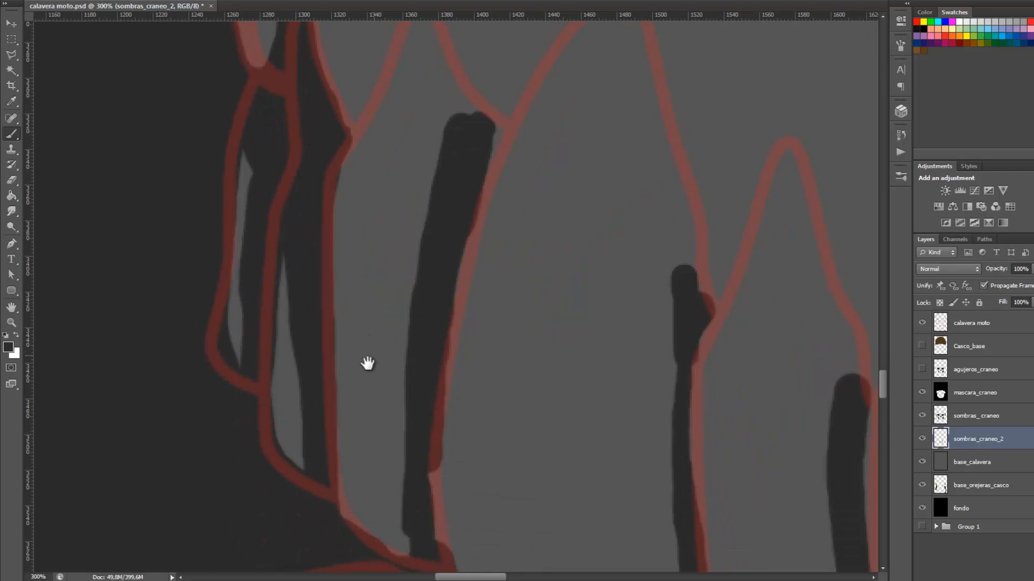
- Extend and taper the dark grey shadows along the roots on both sides of the upper left canine
left_click_drag(367, 363, 233, 471)
left_click_drag(410, 146, 379, 229)
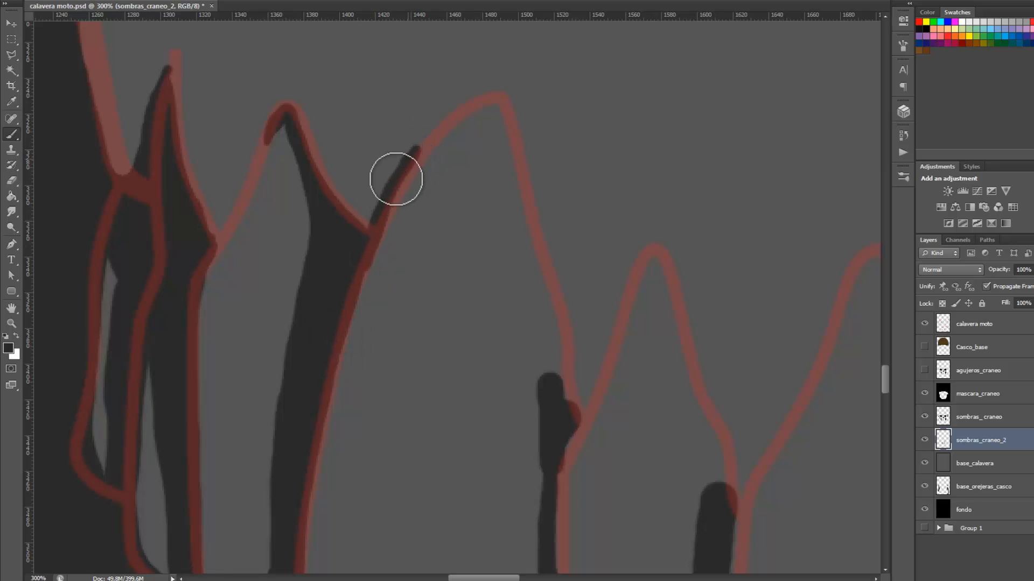
mouse_move(396, 180)
left_mouse_down()
mouse_move(374, 222)
mouse_move(395, 168)
mouse_move(348, 242)
mouse_move(364, 217)
left_mouse_up()
mouse_move(482, 302)
left_mouse_down()
mouse_move(425, 131)
mouse_move(397, 110)
left_mouse_up()
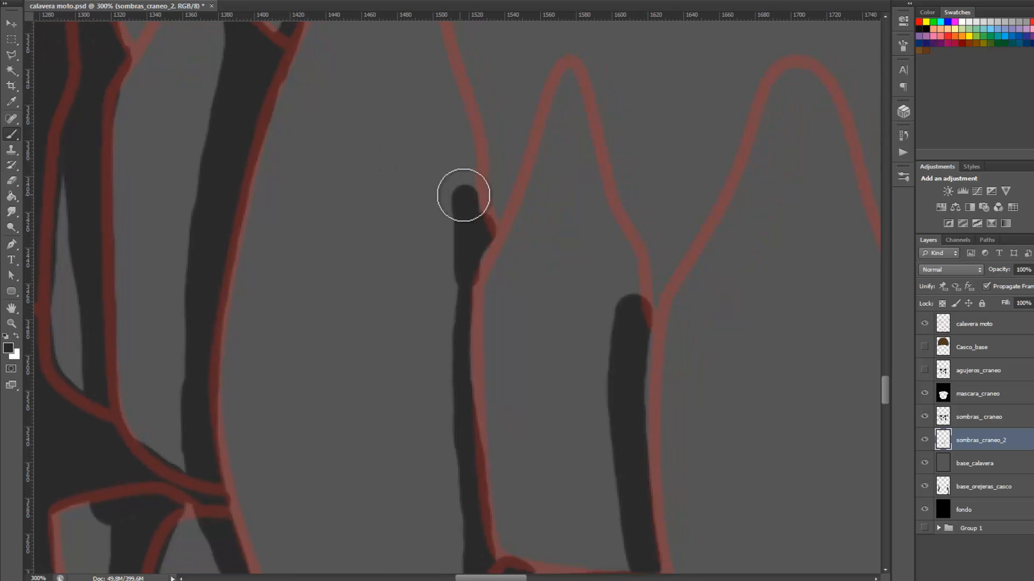
mouse_move(470, 153)
left_mouse_down()
mouse_move(467, 215)
mouse_move(462, 115)
left_mouse_up()
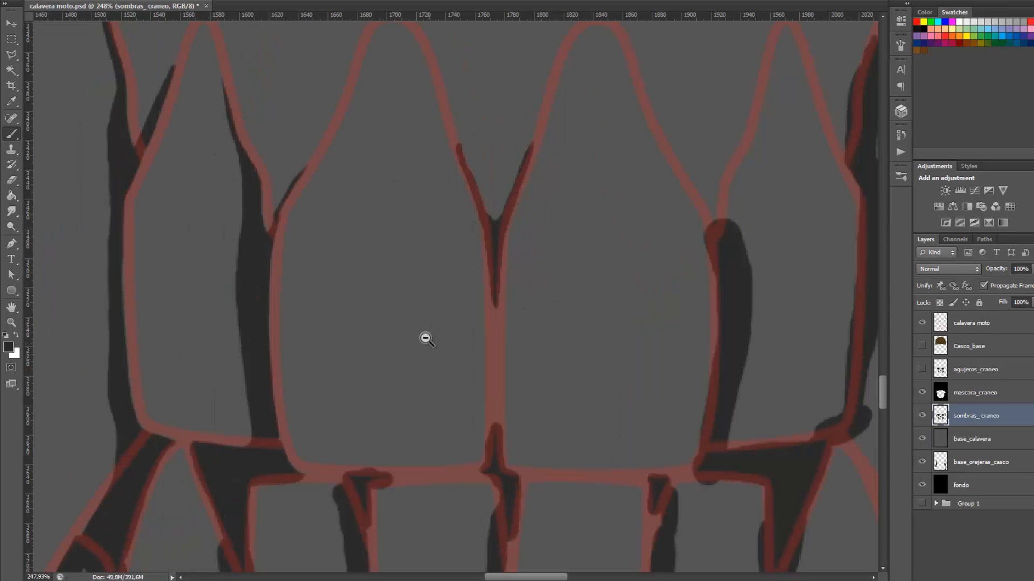
- Rotate the whole image 90° clockwise
scroll(426, 338, "down", 3)
scroll(426, 337, "down", 2)
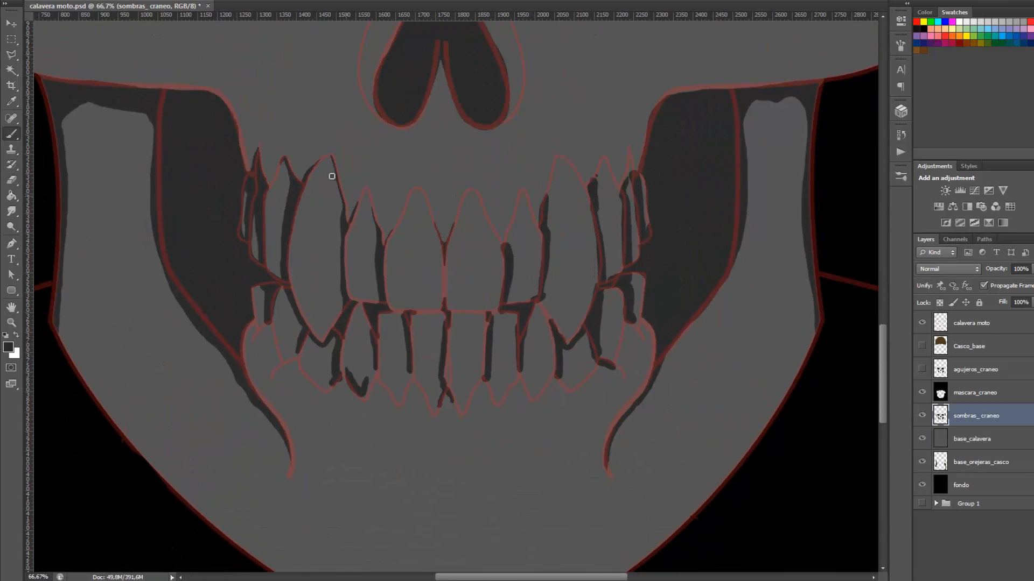
left_click(75, 0)
mouse_move(194, 80)
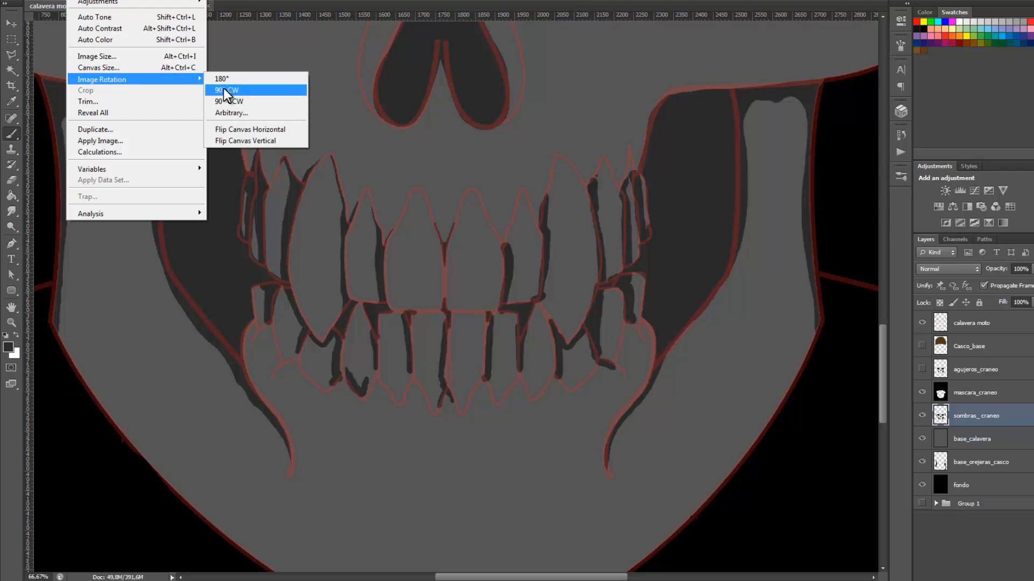
left_click(225, 91)
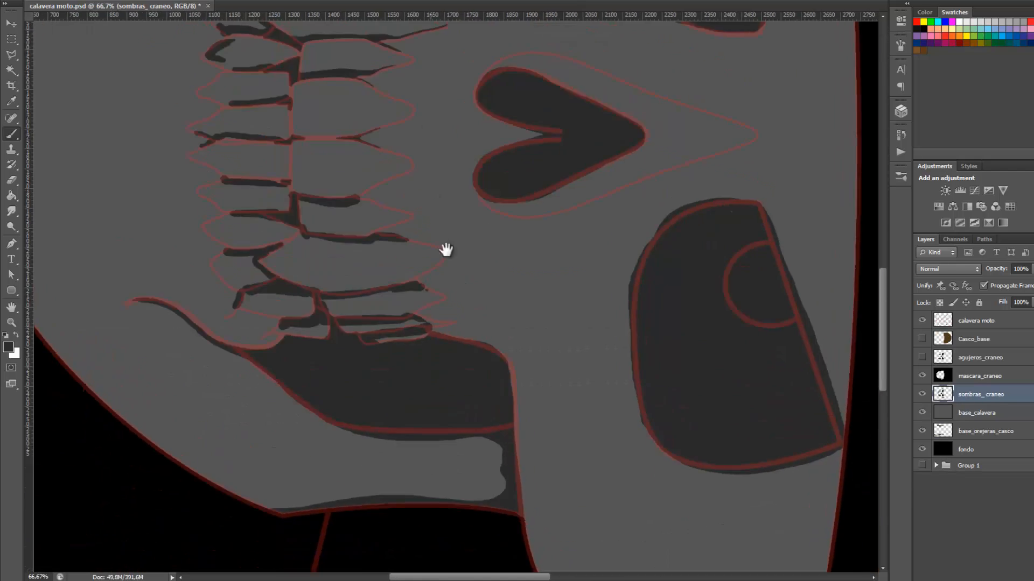
- Erase the excess shadow along the bite line beside the upper central incisors on the sombras_ craneo layer
scroll(458, 244, "up", 4)
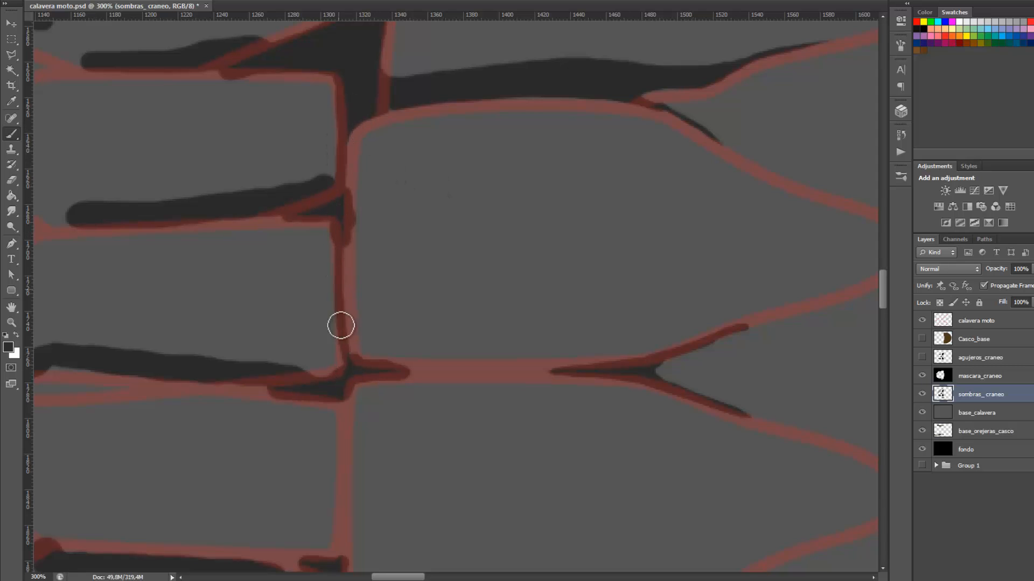
left_click(13, 179)
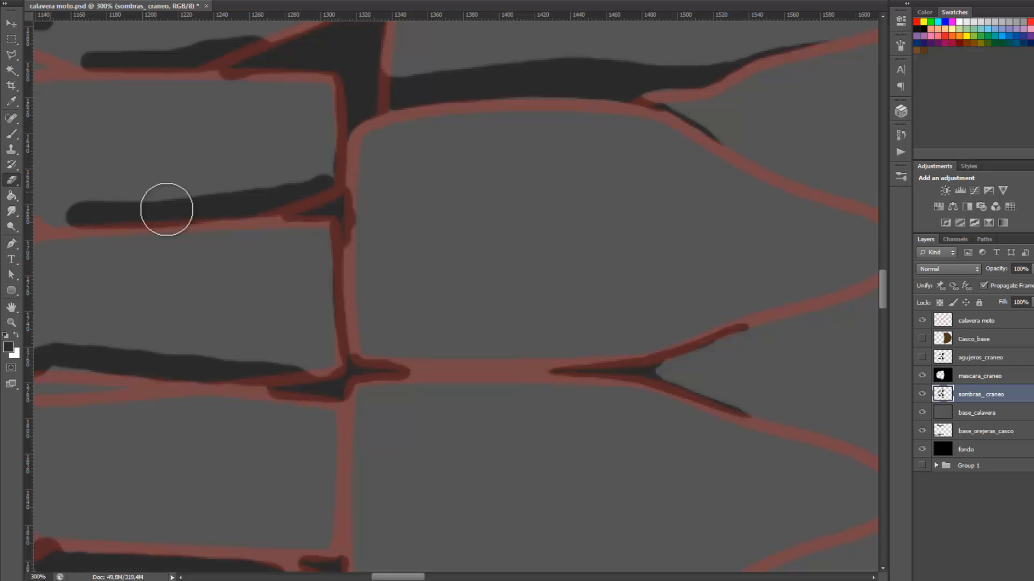
left_click_drag(369, 194, 369, 262)
scroll(423, 284, "down", 3)
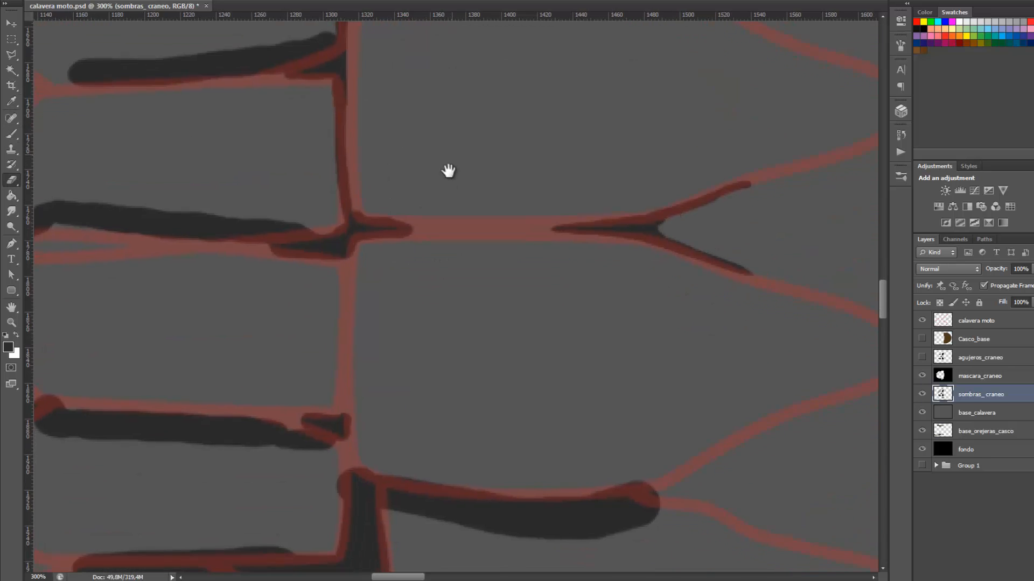
left_click_drag(383, 202, 413, 200)
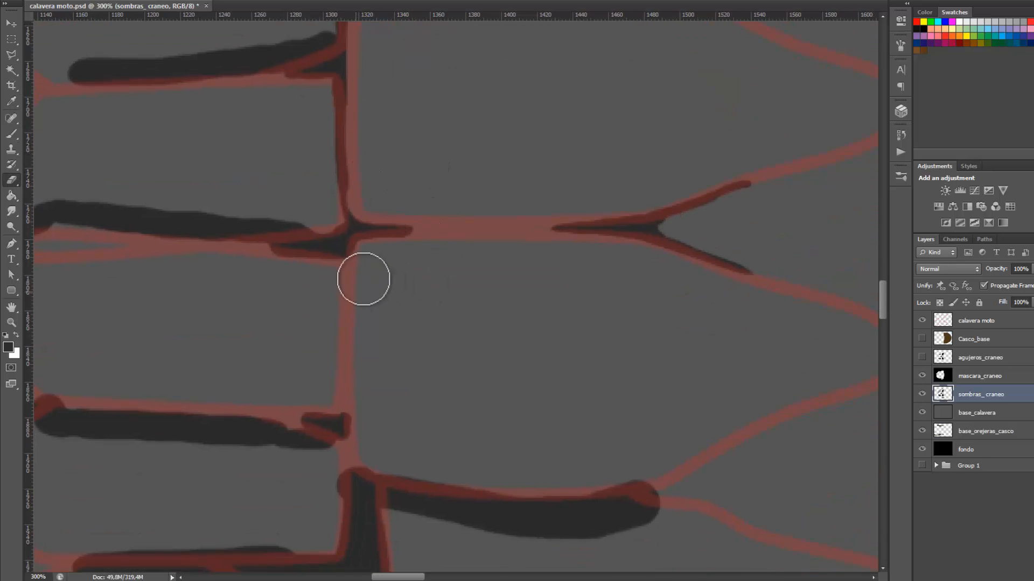
- Thin the shadow between the two upper central incisors into a fine taper starting at the bite line
mouse_move(372, 258)
left_mouse_down()
mouse_move(364, 285)
mouse_move(406, 256)
left_mouse_up()
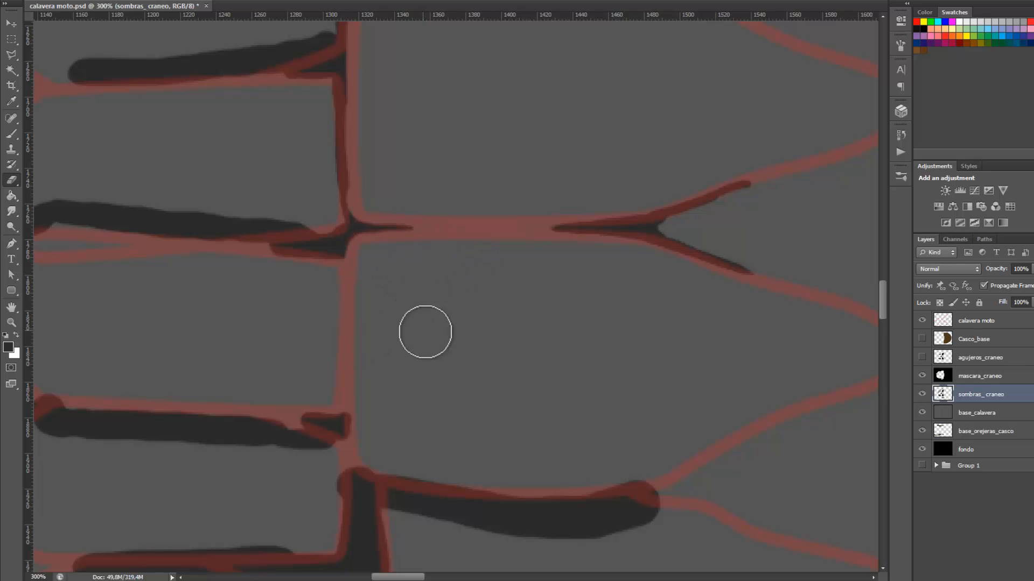
left_click_drag(425, 333, 441, 231)
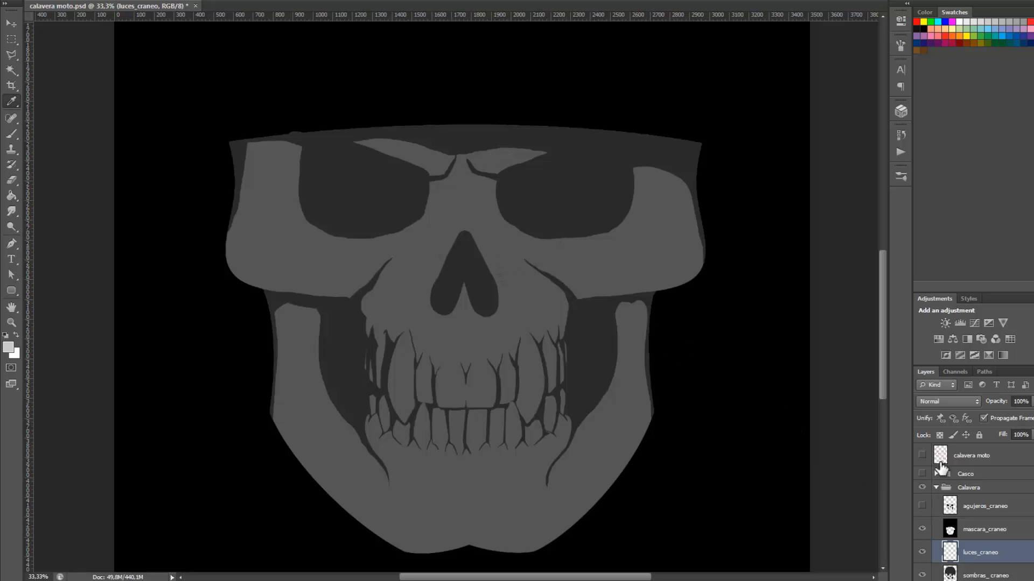
- Show the calavera moto line art layer over the shaded skull
left_click(922, 456)
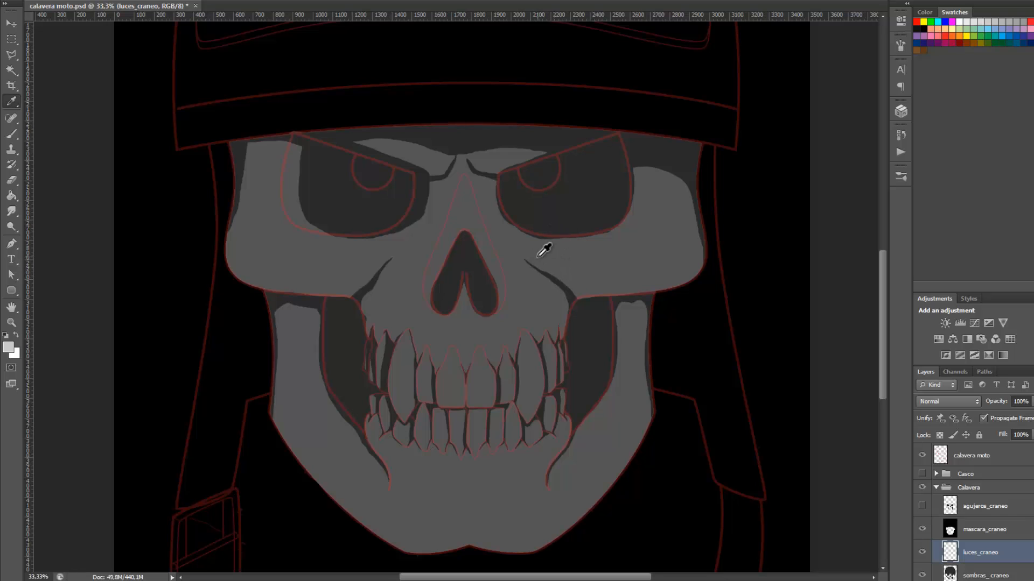
left_click(572, 301, "alt")
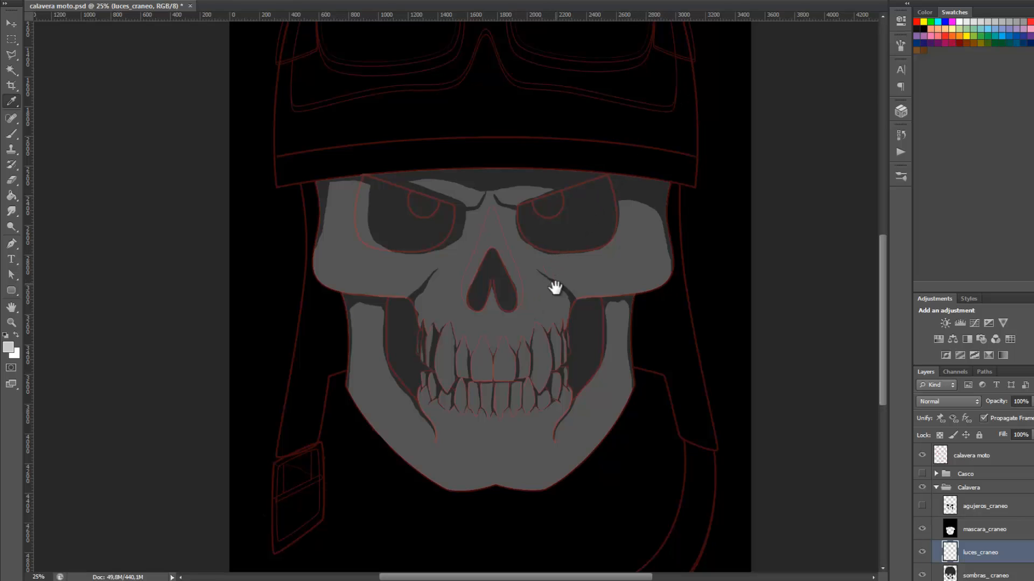
left_click(573, 267, "ctrl")
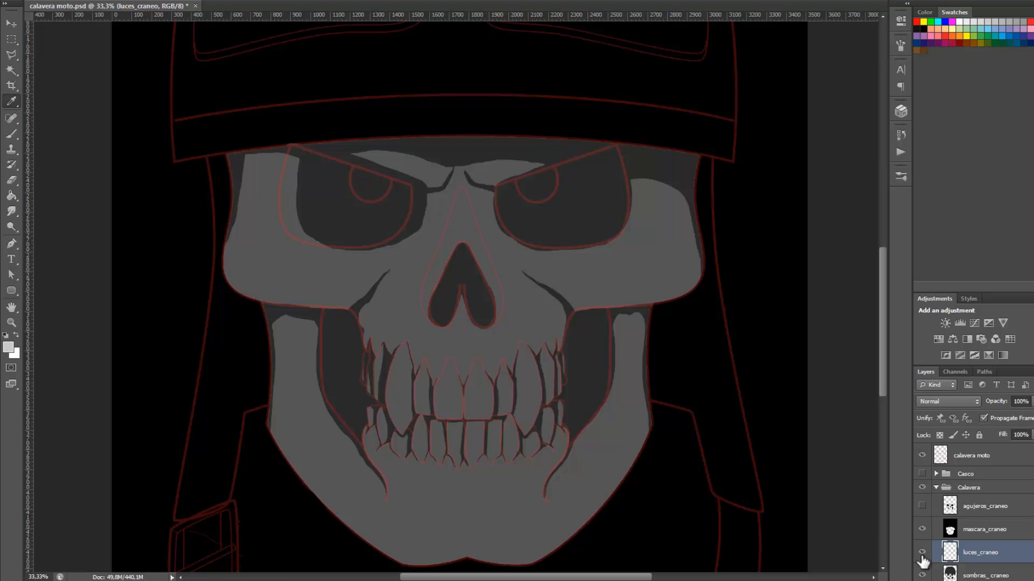
right_click(332, 306)
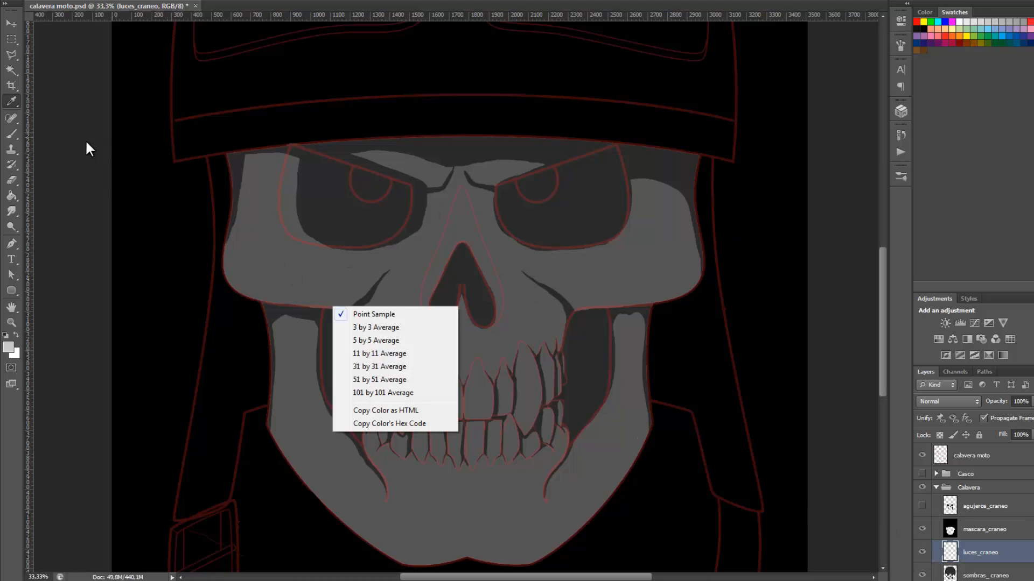
- Paint a light grey highlight down the nose bridge and along both sides of the nasal cavity on the luces_craneo layer
left_click(13, 132)
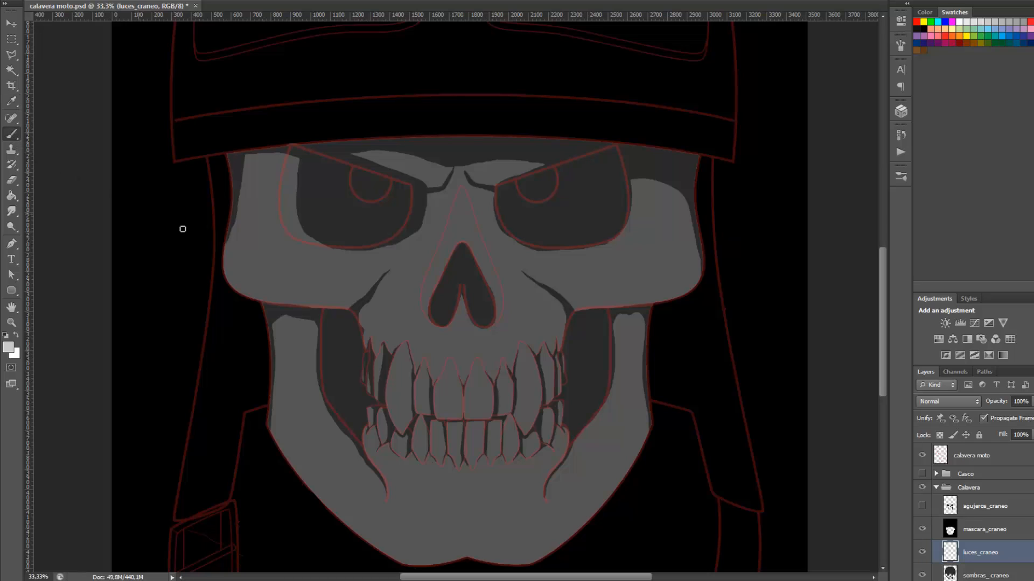
right_click(410, 323)
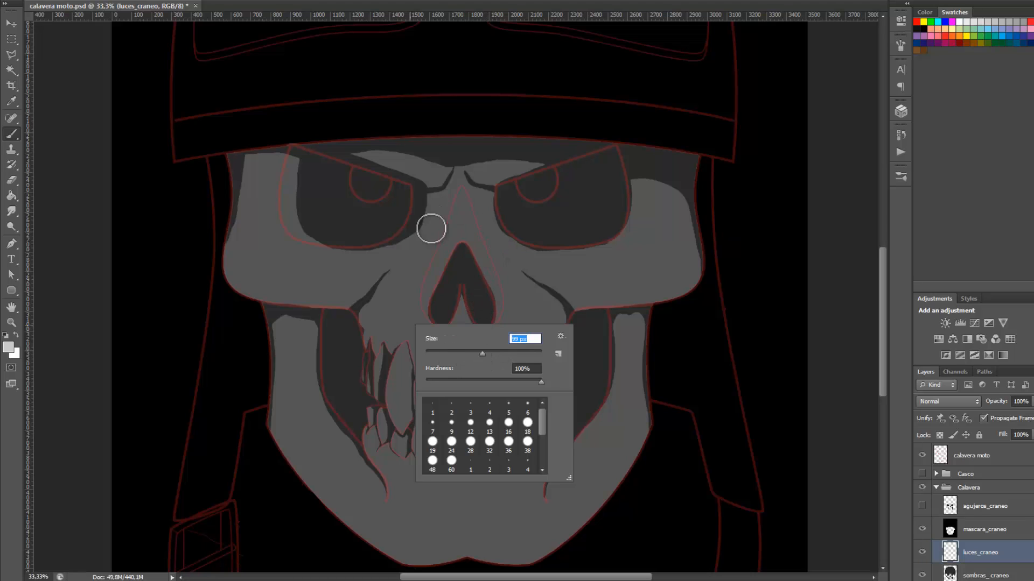
left_click_drag(461, 196, 424, 300)
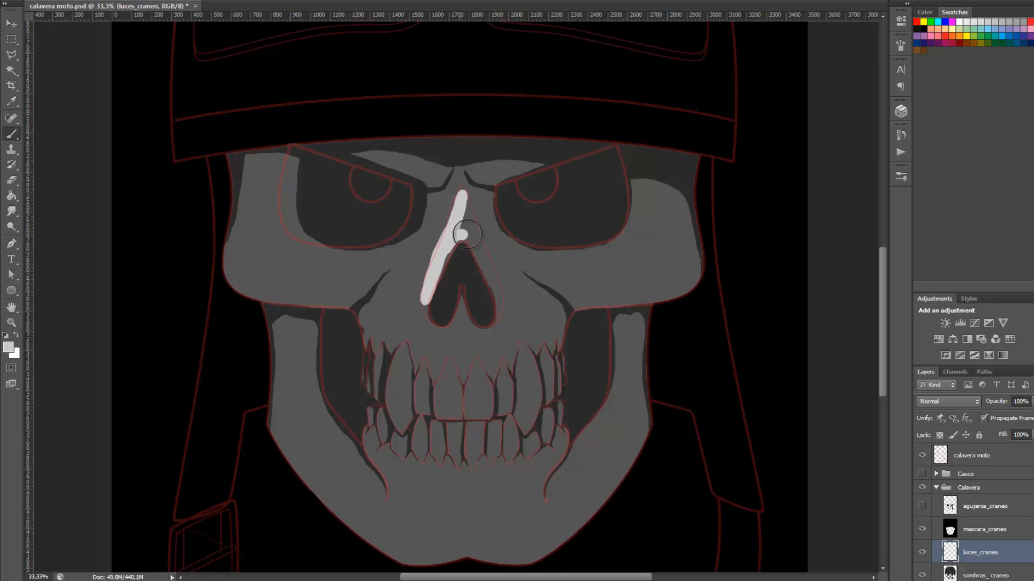
left_click_drag(467, 235, 501, 312)
left_click_drag(467, 213, 478, 234)
mouse_move(474, 247)
left_mouse_down()
mouse_move(450, 253)
mouse_move(426, 300)
mouse_move(434, 239)
mouse_move(436, 275)
mouse_move(417, 317)
left_mouse_up()
- Trim the lower ends of the nose highlight with the Eraser and even out its right edge with the Brush
key("e")
right_click(415, 349)
left_click(462, 377)
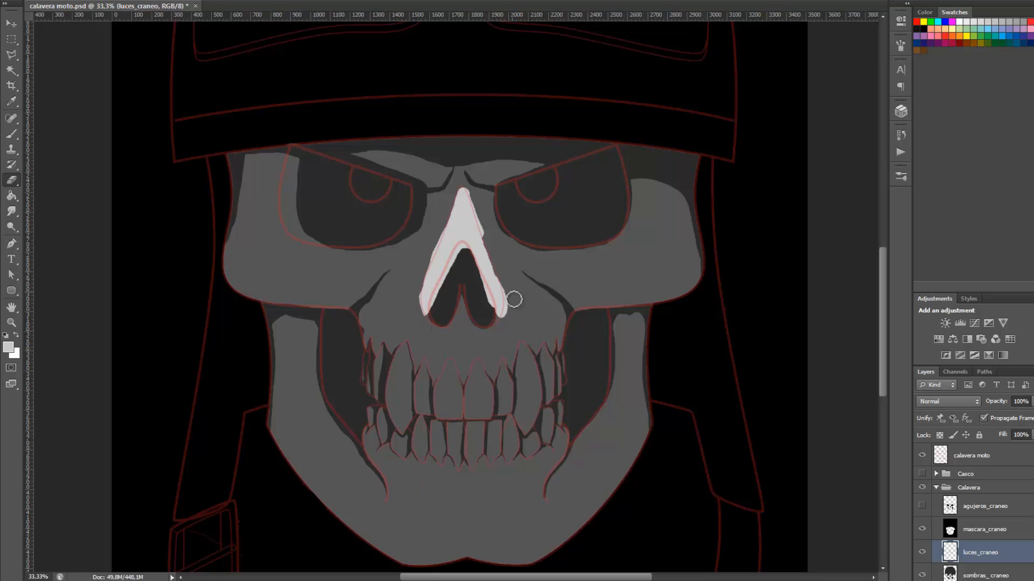
left_click(12, 134)
left_click_drag(492, 288, 474, 213)
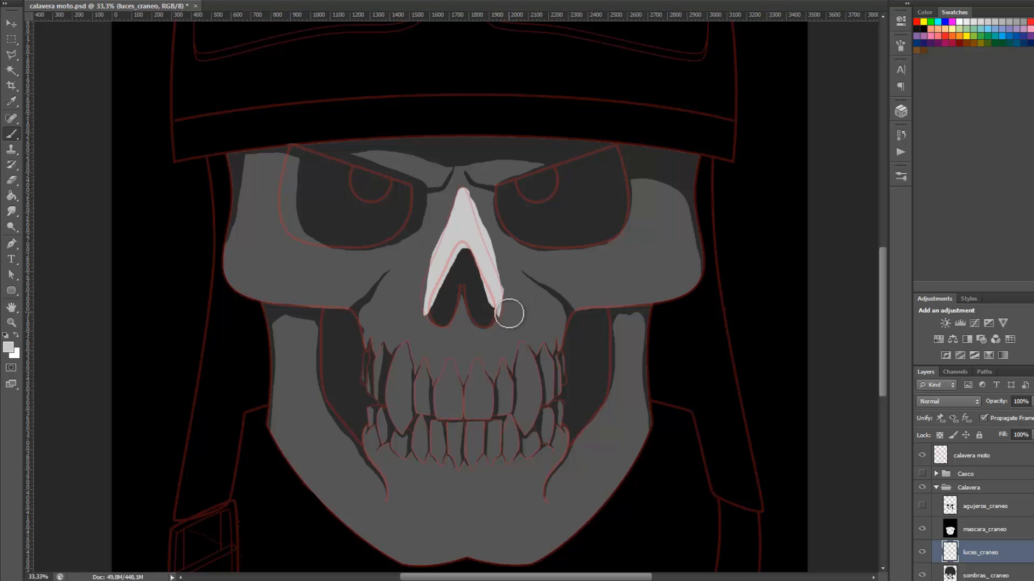
- Fill the upper jaw around the nasal cavity, both rows of teeth and the chin with light grey
mouse_move(509, 313)
left_mouse_down()
mouse_move(535, 316)
mouse_move(539, 333)
mouse_move(523, 295)
mouse_move(507, 356)
mouse_move(531, 336)
mouse_move(538, 316)
mouse_move(515, 350)
mouse_move(470, 362)
mouse_move(506, 336)
mouse_move(454, 348)
mouse_move(458, 331)
mouse_move(466, 342)
mouse_move(413, 324)
mouse_move(402, 294)
mouse_move(379, 332)
mouse_move(413, 364)
mouse_move(399, 312)
mouse_move(408, 342)
mouse_move(537, 304)
mouse_move(546, 318)
mouse_move(530, 349)
mouse_move(460, 367)
mouse_move(530, 354)
mouse_move(545, 315)
mouse_move(519, 285)
mouse_move(406, 361)
left_mouse_up()
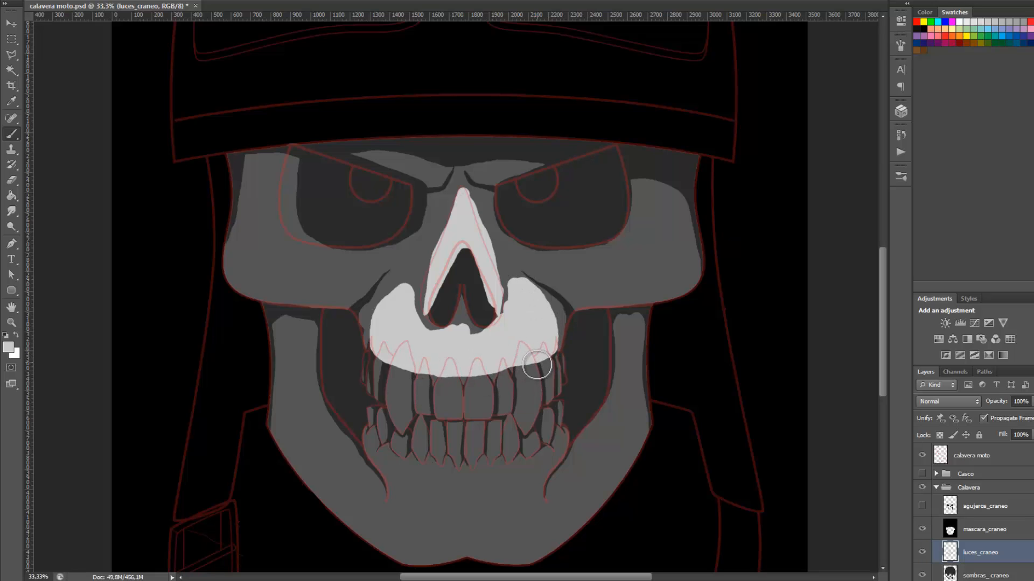
left_click_drag(536, 365, 487, 397)
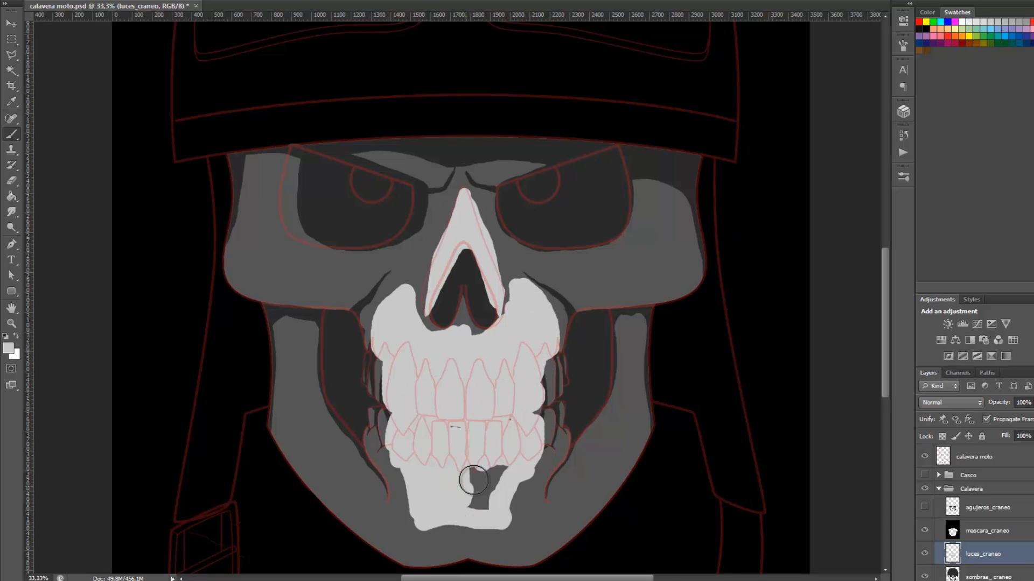
mouse_move(473, 483)
left_mouse_down()
mouse_move(478, 505)
mouse_move(500, 521)
mouse_move(533, 457)
mouse_move(420, 522)
mouse_move(400, 424)
mouse_move(428, 439)
left_mouse_up()
- Paint broad light grey highlights on both cheekbones and along both sides of the lower jaw
mouse_move(550, 264)
left_mouse_down()
mouse_move(670, 186)
mouse_move(650, 272)
mouse_move(563, 272)
mouse_move(646, 249)
mouse_move(598, 267)
mouse_move(624, 284)
mouse_move(674, 212)
mouse_move(661, 161)
left_mouse_up()
mouse_move(628, 354)
left_mouse_down()
mouse_move(621, 405)
mouse_move(566, 495)
mouse_move(536, 521)
mouse_move(484, 531)
mouse_move(553, 520)
mouse_move(561, 510)
mouse_move(485, 531)
mouse_move(535, 532)
mouse_move(591, 470)
mouse_move(622, 417)
mouse_move(630, 348)
left_mouse_up()
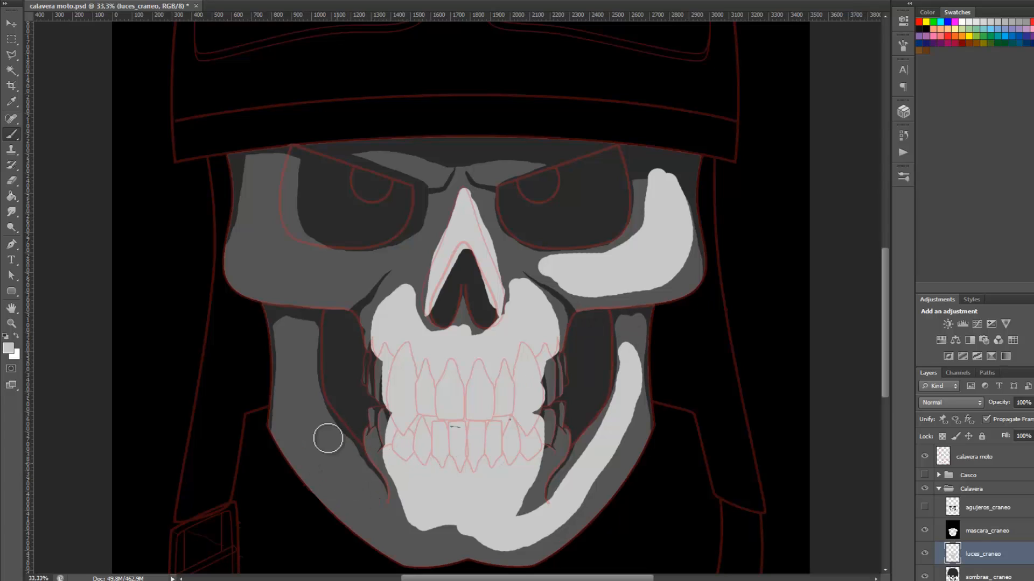
mouse_move(296, 333)
left_mouse_down()
mouse_move(318, 437)
mouse_move(373, 509)
mouse_move(465, 527)
mouse_move(305, 407)
left_mouse_up()
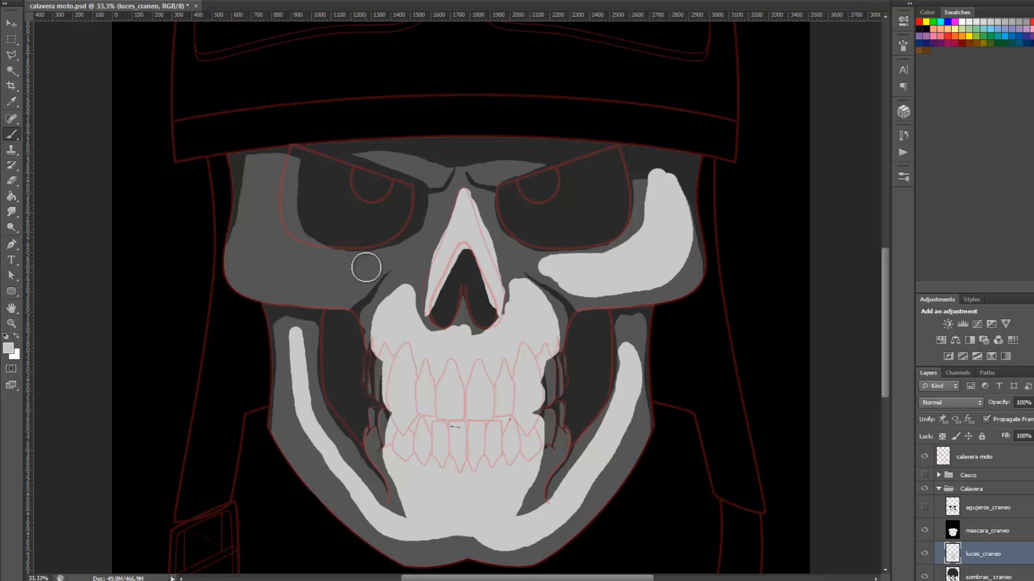
mouse_move(388, 257)
left_mouse_down()
mouse_move(318, 268)
mouse_move(279, 198)
mouse_move(276, 164)
mouse_move(253, 231)
mouse_move(263, 273)
mouse_move(320, 287)
mouse_move(355, 275)
mouse_move(276, 268)
left_mouse_up()
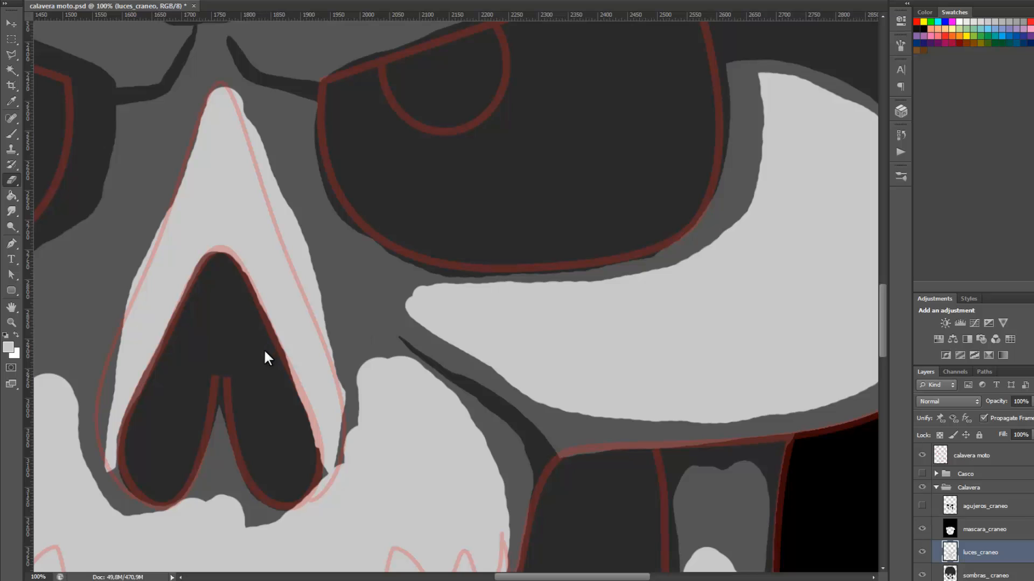
- Erase the light grey around the nasal cavity to leave a thin rim, and fill the gap beneath its right lobe
mouse_move(264, 351)
left_mouse_down()
mouse_move(301, 425)
mouse_move(305, 471)
mouse_move(307, 458)
mouse_move(294, 473)
mouse_move(274, 455)
mouse_move(311, 440)
mouse_move(278, 353)
mouse_move(301, 462)
mouse_move(229, 303)
mouse_move(266, 352)
mouse_move(247, 287)
mouse_move(220, 253)
mouse_move(188, 293)
mouse_move(193, 286)
mouse_move(133, 426)
mouse_move(139, 487)
mouse_move(161, 349)
mouse_move(200, 279)
mouse_move(152, 244)
left_mouse_up()
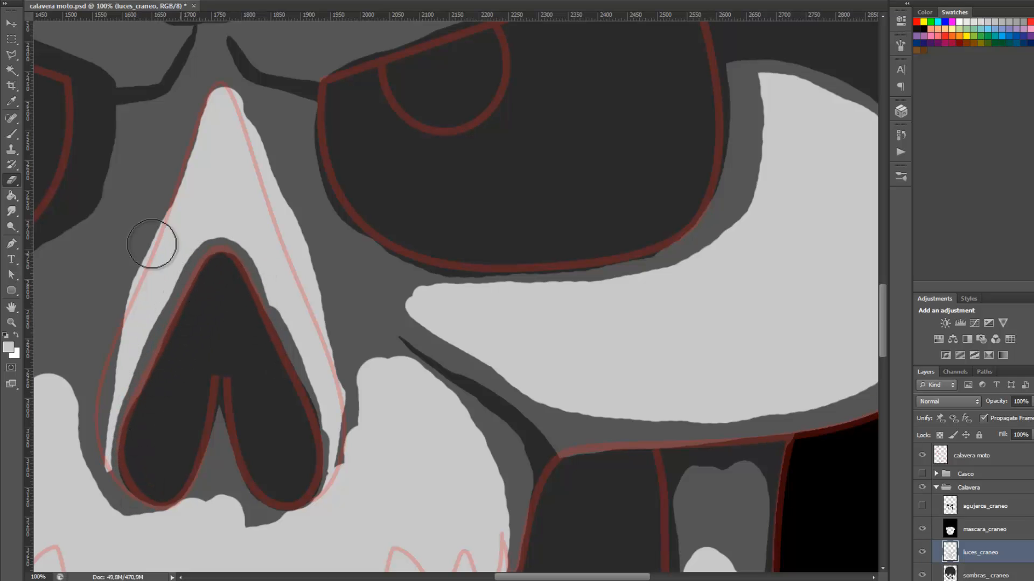
scroll(252, 312, "up", 2)
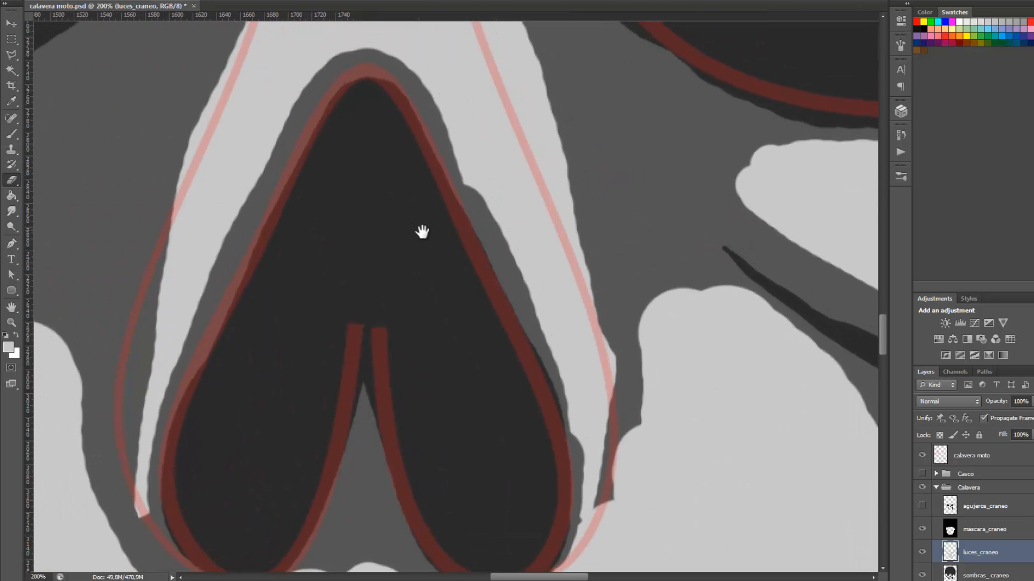
mouse_move(378, 196)
left_mouse_down()
mouse_move(381, 182)
mouse_move(415, 183)
mouse_move(457, 279)
mouse_move(447, 246)
left_mouse_up()
left_click_drag(469, 358, 432, 244)
left_click_drag(470, 301, 505, 339)
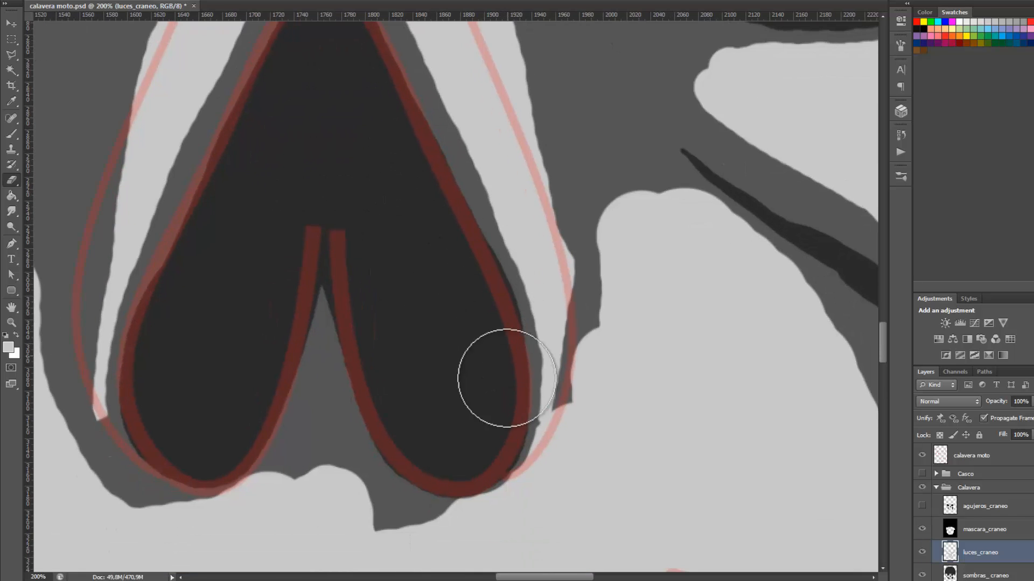
left_click_drag(418, 267, 415, 170)
key("b")
mouse_move(323, 350)
left_mouse_down()
mouse_move(319, 374)
mouse_move(418, 451)
mouse_move(350, 409)
mouse_move(425, 434)
mouse_move(445, 459)
left_mouse_up()
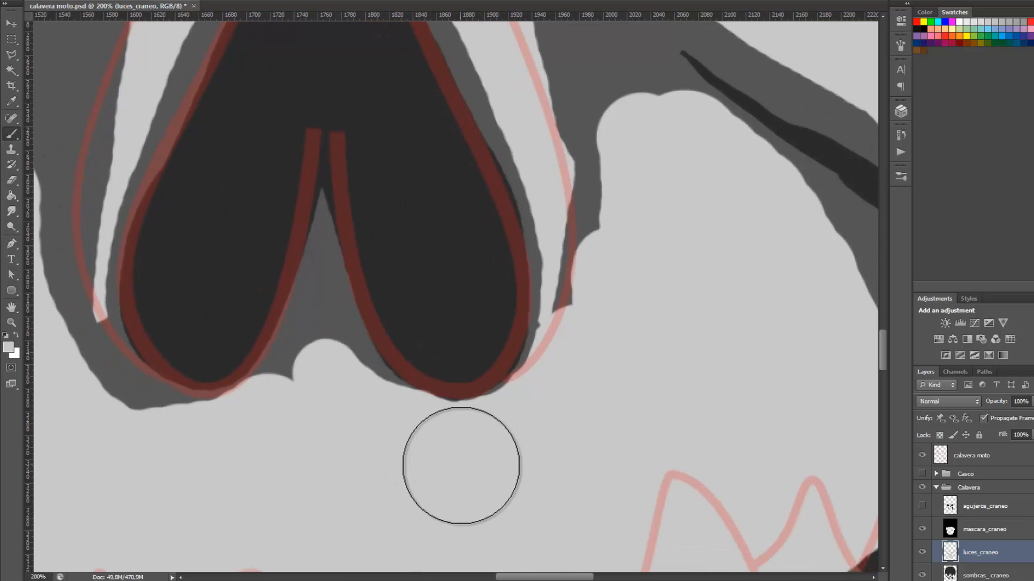
- Lower the fill of the calavera moto line art layer to 12% and return to the luces_craneo layer
left_click(999, 457)
left_click_drag(1004, 439, 991, 439)
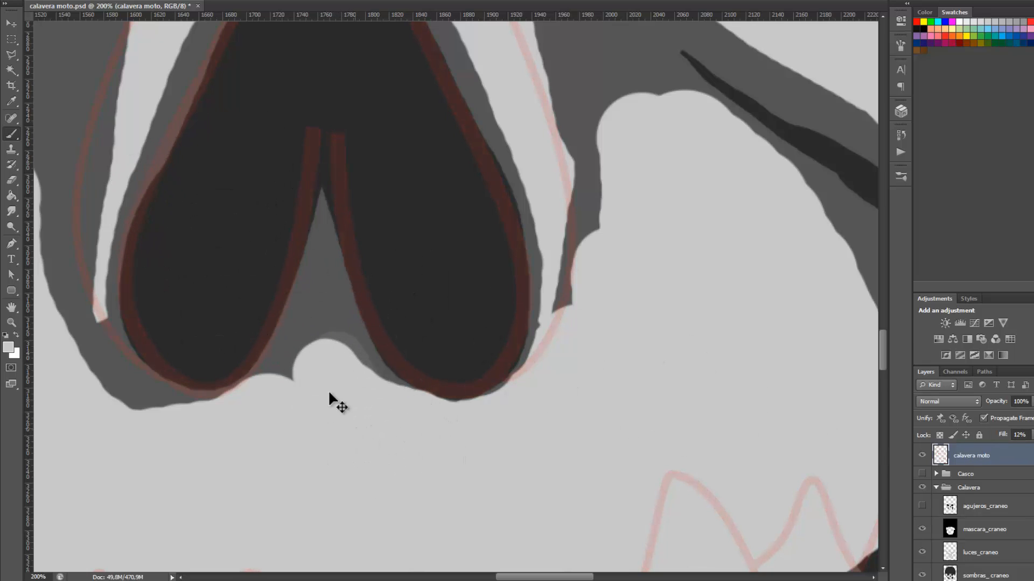
key("ctrl+z")
left_click(1005, 557)
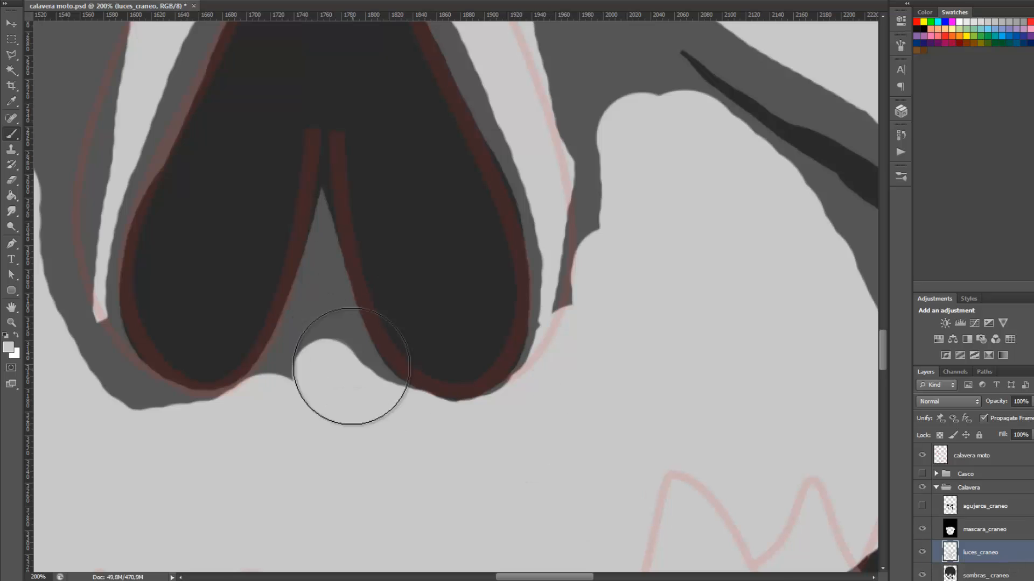
- Extend the light grey up into the notch between the nasal lobes and fill the gap beside the right lobe
mouse_move(338, 344)
left_mouse_down()
mouse_move(390, 412)
mouse_move(328, 365)
mouse_move(325, 346)
mouse_move(271, 401)
mouse_move(281, 381)
mouse_move(346, 388)
left_mouse_up()
right_click(348, 461)
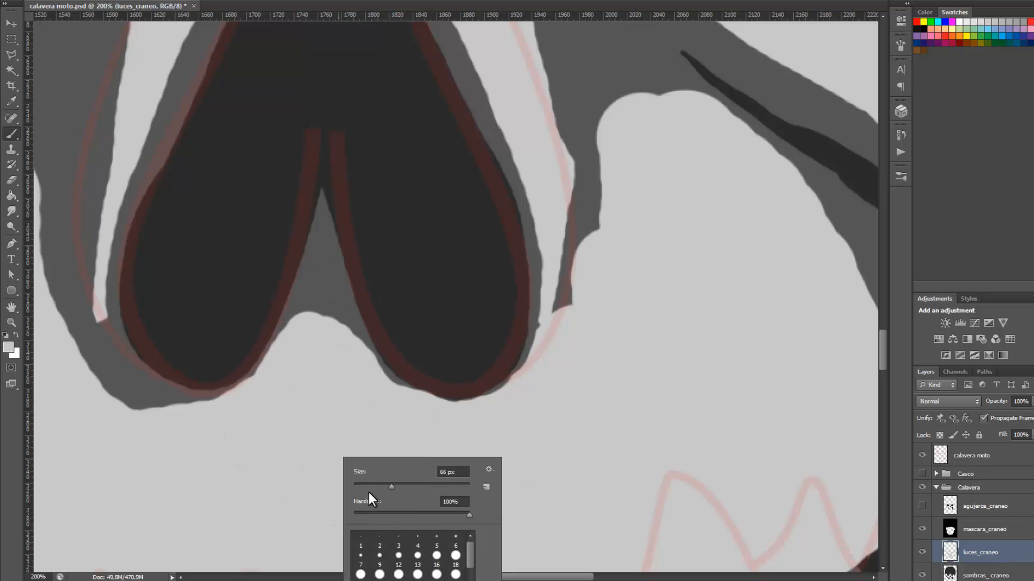
left_click_drag(323, 282, 375, 403)
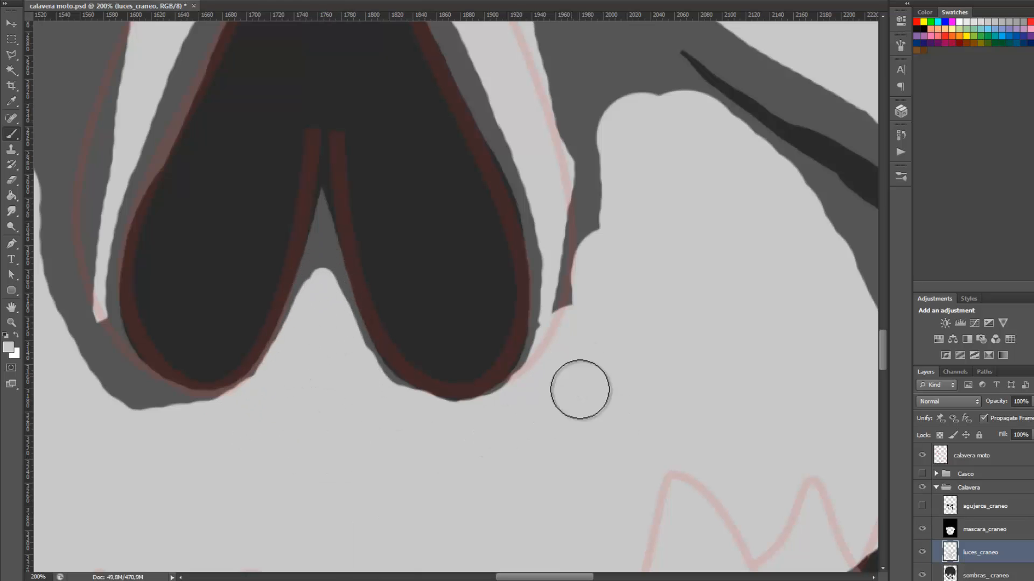
mouse_move(629, 265)
left_mouse_down()
mouse_move(591, 376)
mouse_move(575, 376)
left_mouse_up()
- Erase a thin curved line through the highlight along the outer nose contour, down beneath the right nasal lobe
left_click_drag(424, 265, 420, 264)
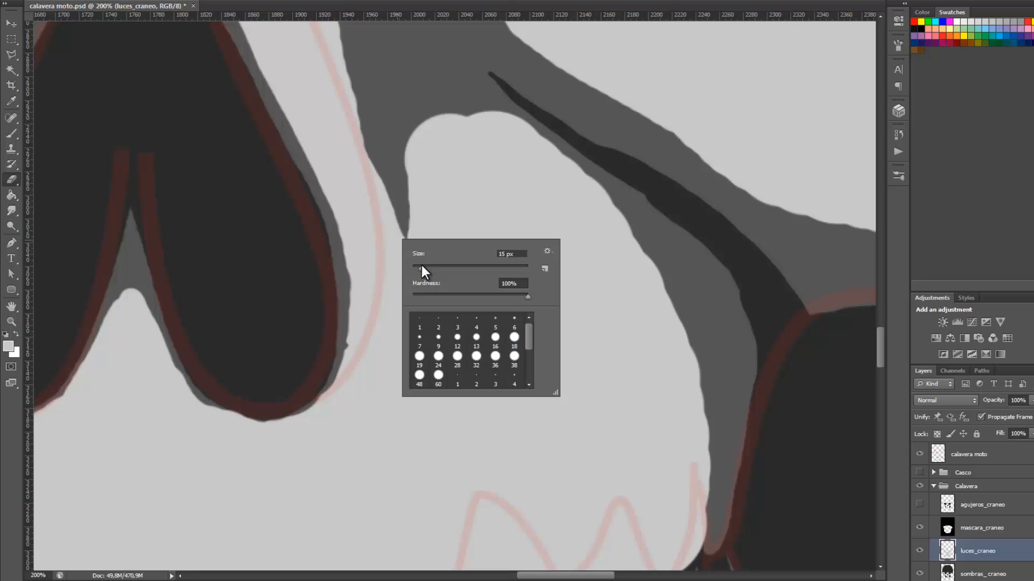
mouse_move(377, 171)
left_mouse_down()
mouse_move(381, 272)
mouse_move(347, 406)
left_mouse_up()
mouse_move(380, 302)
left_mouse_down()
mouse_move(352, 377)
mouse_move(287, 414)
left_mouse_up()
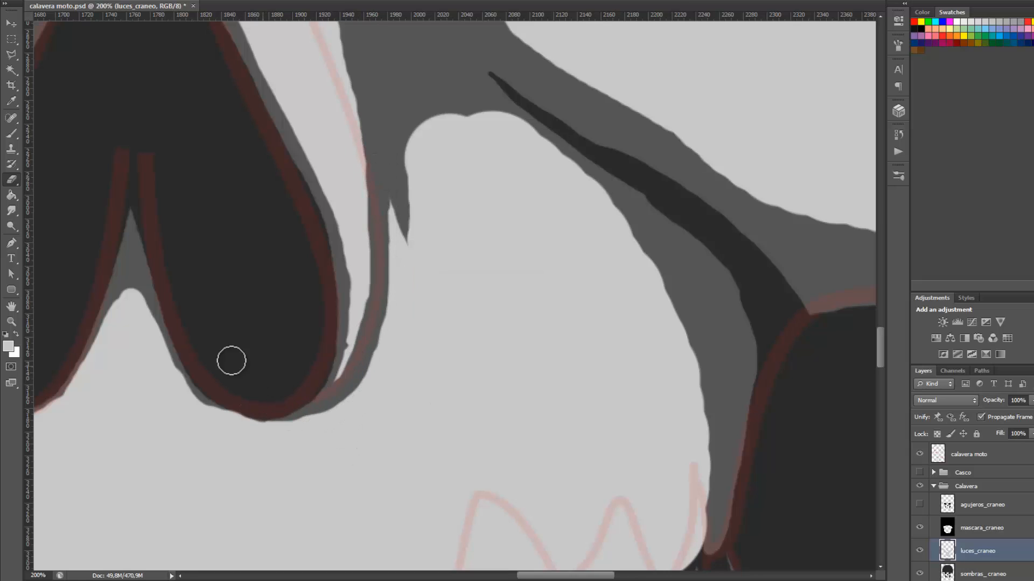
- Extend the light grey of the upper jaw upward outside the right nose contour until it meets the nose bridge highlight
key("b")
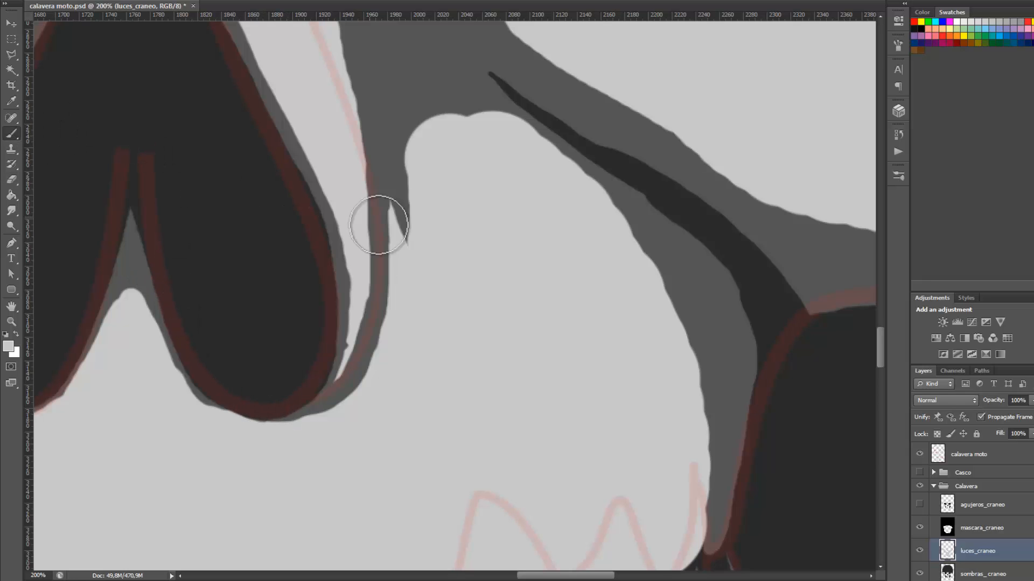
mouse_move(377, 224)
left_mouse_down()
mouse_move(404, 167)
mouse_move(399, 240)
mouse_move(401, 141)
left_mouse_up()
scroll(434, 358, "up", 5)
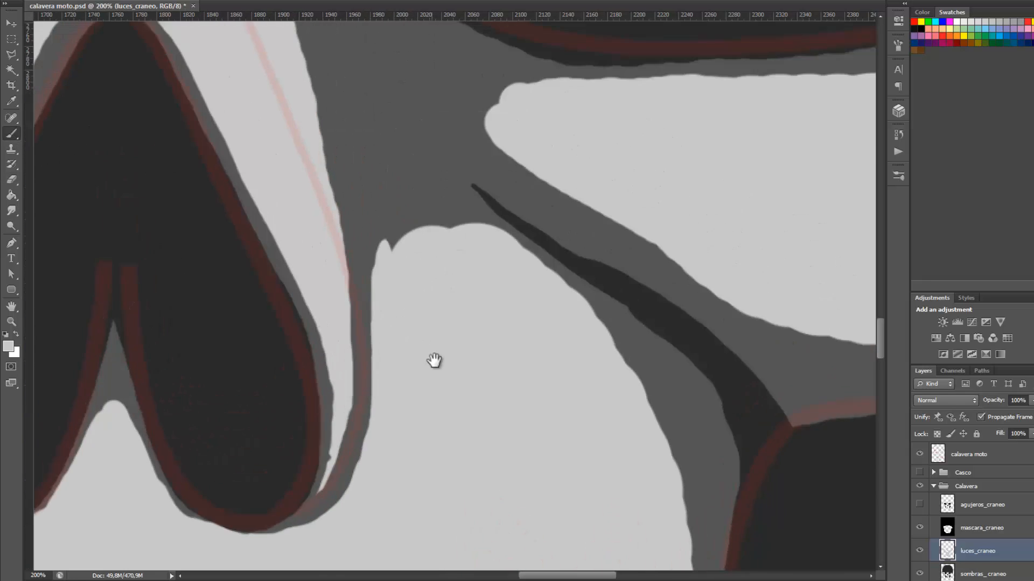
mouse_move(385, 430)
left_mouse_down()
mouse_move(359, 324)
mouse_move(289, 157)
mouse_move(419, 400)
mouse_move(462, 402)
mouse_move(349, 266)
mouse_move(328, 215)
mouse_move(462, 403)
mouse_move(382, 300)
mouse_move(323, 190)
mouse_move(456, 391)
mouse_move(389, 357)
mouse_move(400, 430)
mouse_move(380, 392)
left_mouse_up()
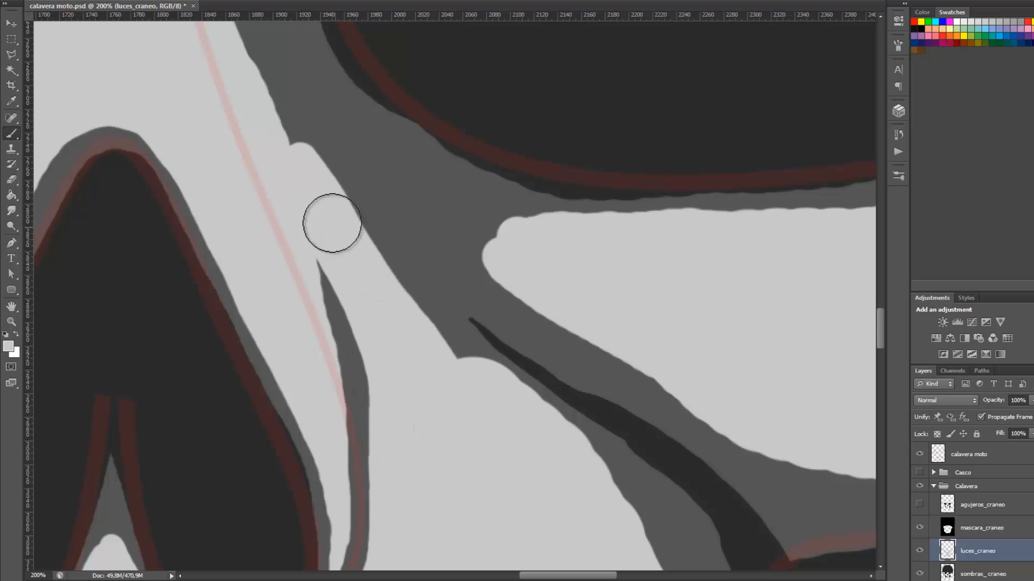
- Paint light grey from the nose bridge beneath the right eye socket to the cheekbone highlight, covering leftover gaps and shortening the dark tips beside the nose
left_click(385, 318, "alt")
left_click(399, 331, "alt")
left_click(409, 341, "alt")
left_click(417, 352, "alt")
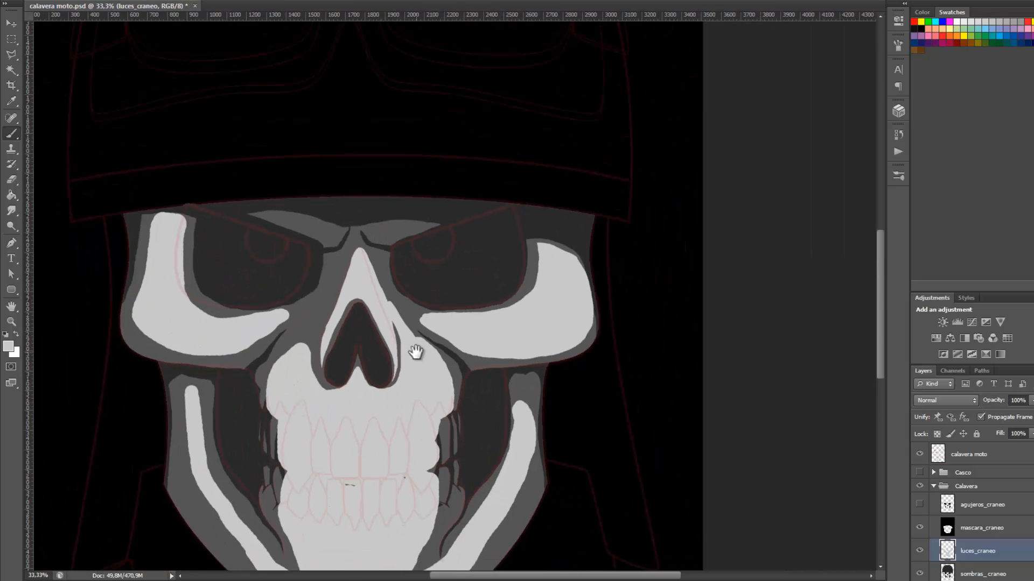
left_click(395, 349, "ctrl")
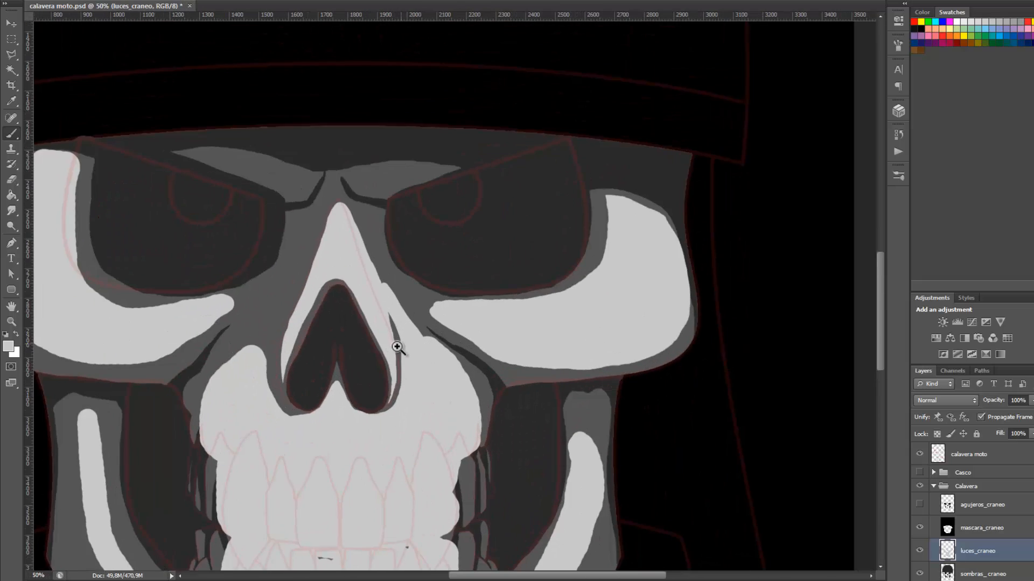
left_click(398, 353, "ctrl")
left_click(403, 357, "ctrl")
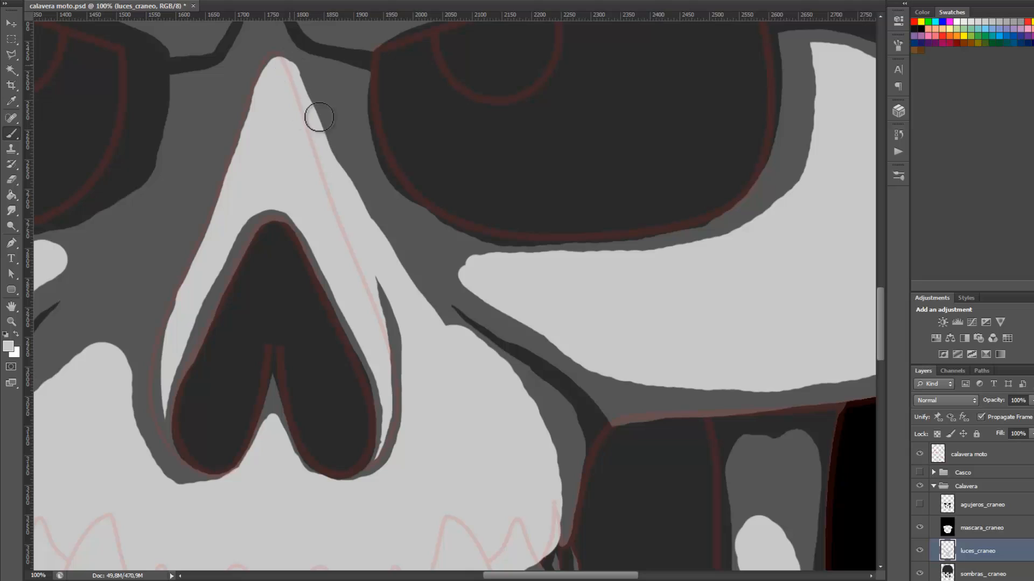
mouse_move(283, 65)
left_mouse_down()
mouse_move(344, 101)
mouse_move(332, 92)
mouse_move(349, 157)
mouse_move(397, 238)
mouse_move(463, 281)
mouse_move(502, 279)
mouse_move(447, 251)
mouse_move(372, 187)
mouse_move(327, 99)
mouse_move(391, 221)
mouse_move(481, 288)
left_mouse_up()
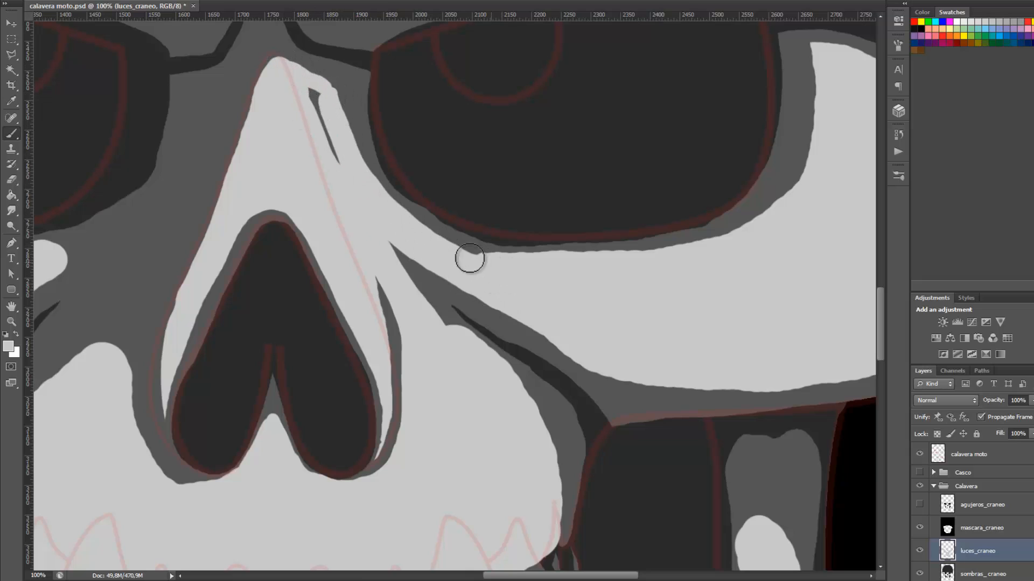
left_click_drag(336, 159, 316, 102)
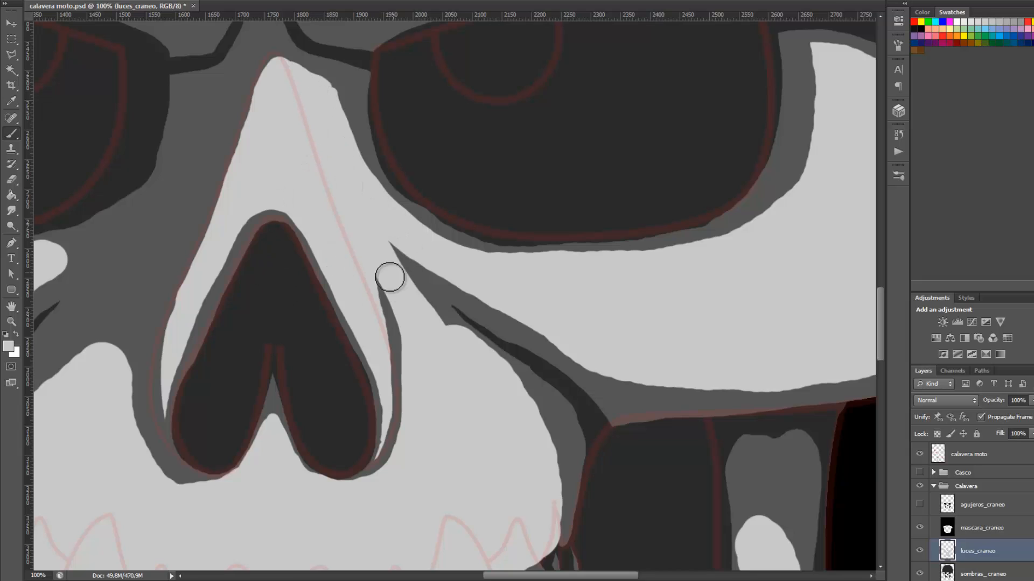
mouse_move(404, 287)
left_mouse_down()
mouse_move(401, 262)
mouse_move(434, 262)
mouse_move(388, 263)
left_mouse_up()
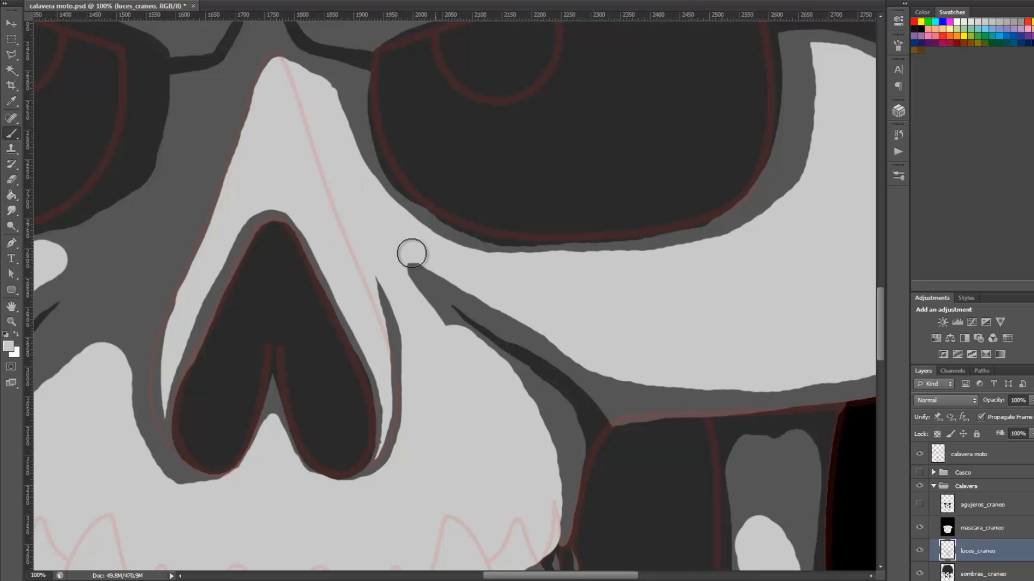
left_click_drag(396, 322, 377, 276)
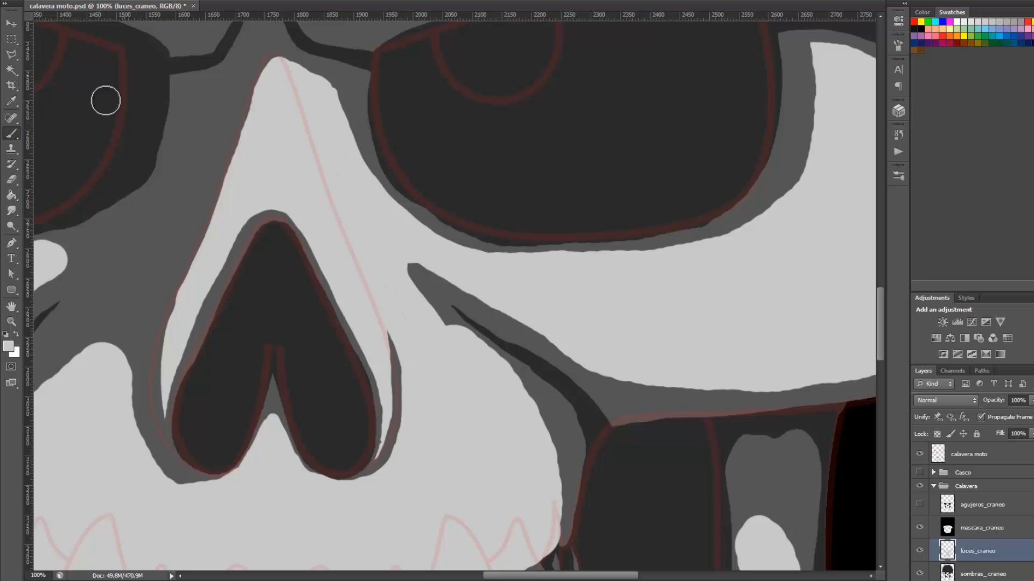
- Erase a thin line along the red right contour of the nose bridge and trim the upper jaw highlight's edge left of the nose
left_click_drag(283, 59, 392, 342)
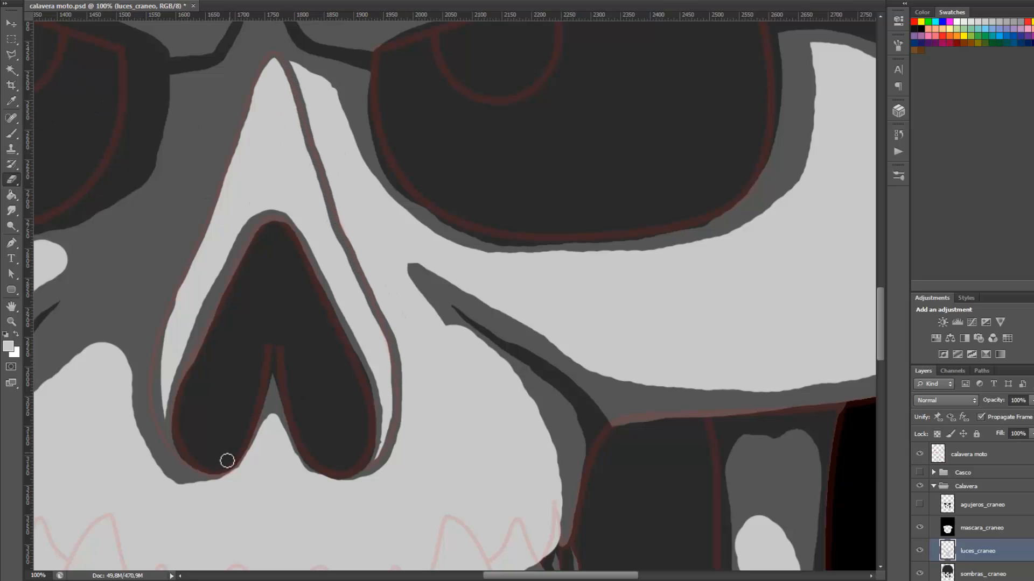
mouse_move(143, 401)
left_mouse_down()
mouse_move(150, 451)
mouse_move(108, 321)
mouse_move(137, 422)
left_mouse_up()
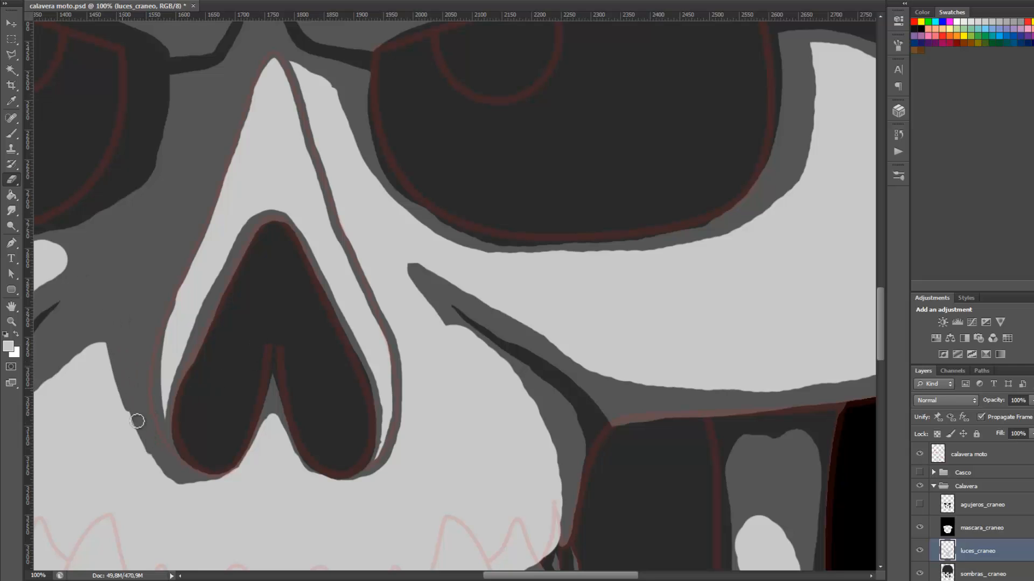
- Erase the light grey along the gum line and edges of the upper teeth behind the right canine
left_click(150, 276, "alt")
left_click(151, 276, "alt")
left_click_drag(141, 256, 385, 209)
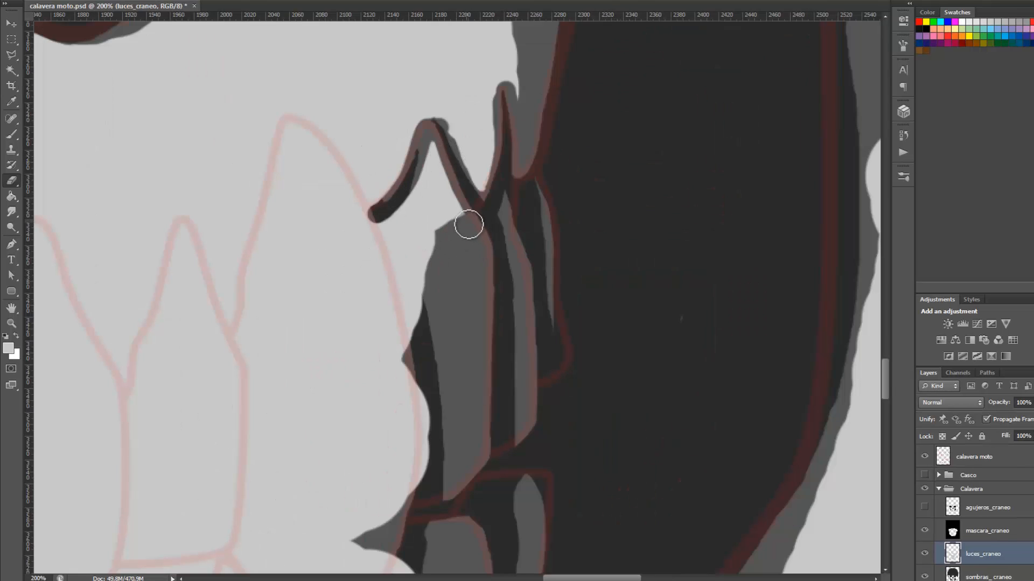
mouse_move(468, 224)
left_mouse_down()
mouse_move(441, 228)
mouse_move(404, 337)
left_mouse_up()
mouse_move(372, 211)
left_mouse_down()
mouse_move(404, 307)
mouse_move(398, 231)
left_mouse_up()
- Erase a thin dark outline around the large right canine, following its red contour from tip to gum and down its inner side
left_click(467, 340, "alt")
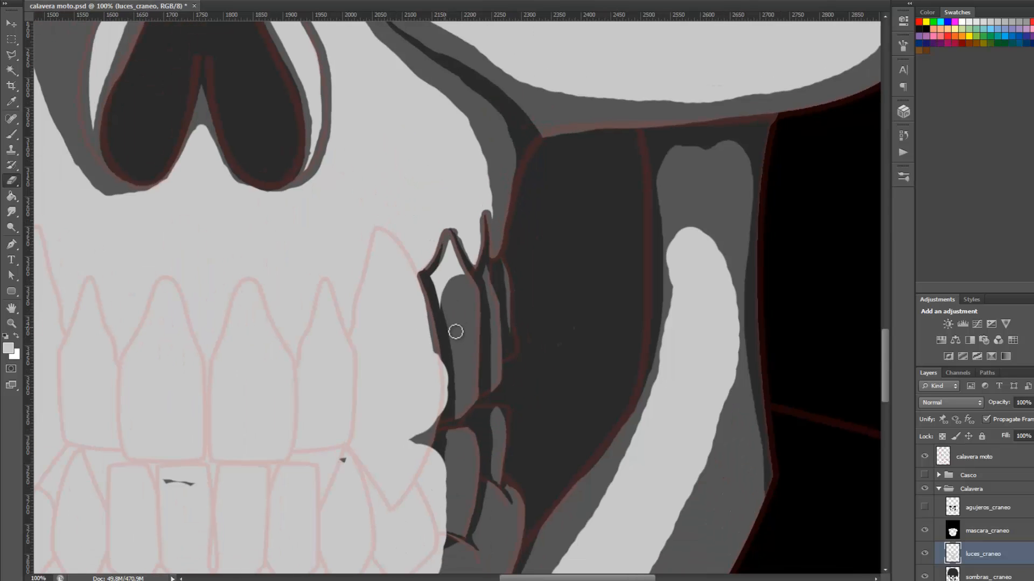
mouse_move(399, 503)
left_mouse_down()
mouse_move(417, 486)
mouse_move(433, 524)
mouse_move(434, 345)
left_mouse_up()
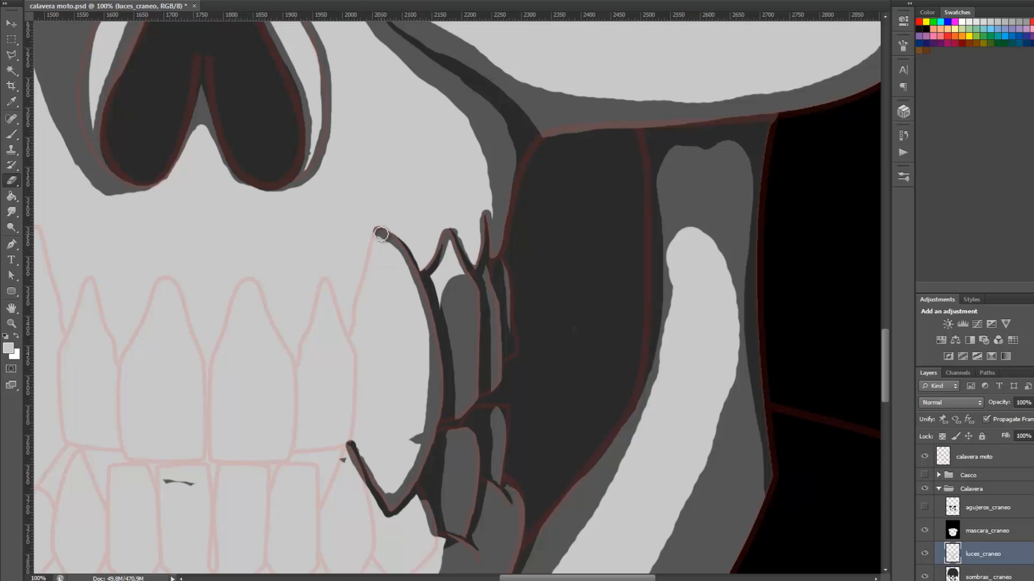
left_click_drag(381, 234, 364, 297)
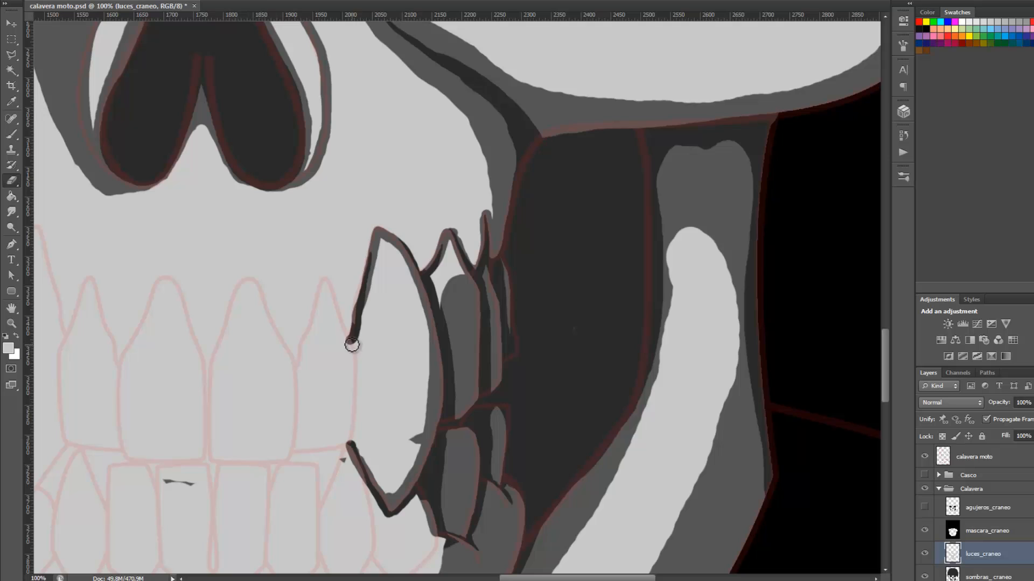
left_click_drag(356, 383, 349, 441)
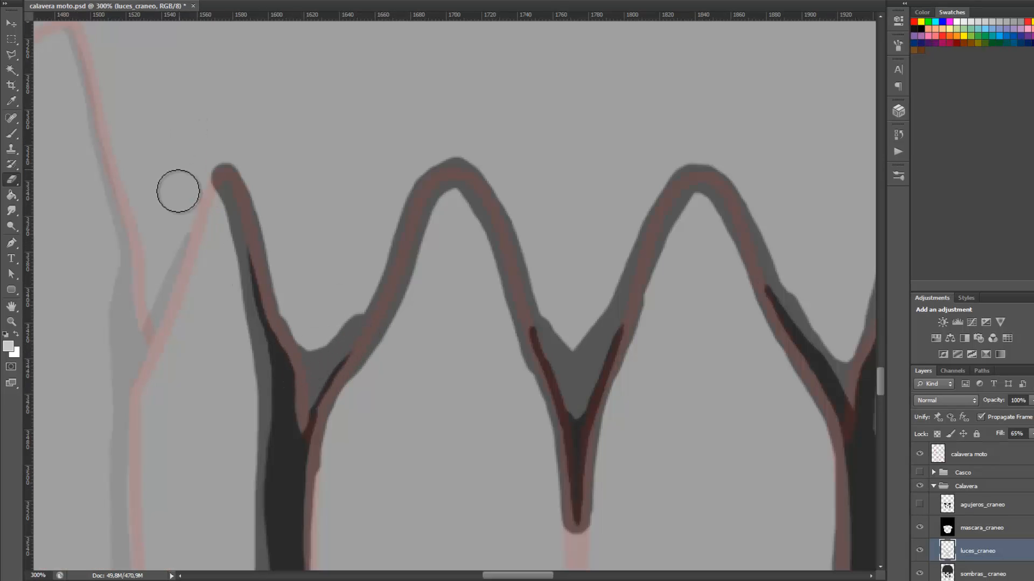
- Erase the highlight along the red contours between the left upper incisor and the left canine, up to the canine's gum peak
mouse_move(220, 175)
left_mouse_down()
mouse_move(189, 260)
mouse_move(155, 302)
left_mouse_up()
left_click_drag(172, 325, 215, 139)
mouse_move(178, 203)
left_mouse_down()
mouse_move(169, 288)
mouse_move(188, 480)
left_mouse_up()
mouse_move(177, 94)
left_mouse_down()
mouse_move(156, 217)
mouse_move(168, 531)
left_mouse_up()
left_click_drag(183, 51, 217, 368)
mouse_move(154, 174)
left_mouse_down()
mouse_move(167, 225)
mouse_move(196, 436)
left_mouse_up()
left_click_drag(176, 255, 203, 434)
left_click_drag(191, 331, 196, 360)
left_click_drag(173, 251, 203, 406)
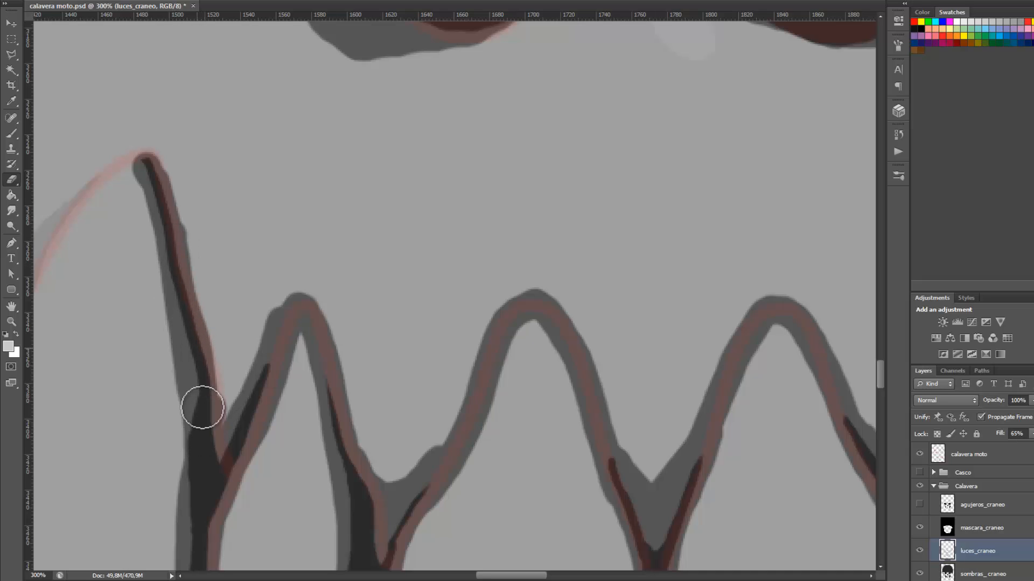
left_click_drag(182, 307, 141, 169)
- Hide the calavera moto line art layer and view the whole skull
left_click(398, 254, "alt")
left_click(401, 252, "alt")
left_click(405, 248, "alt")
left_click(435, 223, "alt")
left_click(484, 211, "alt")
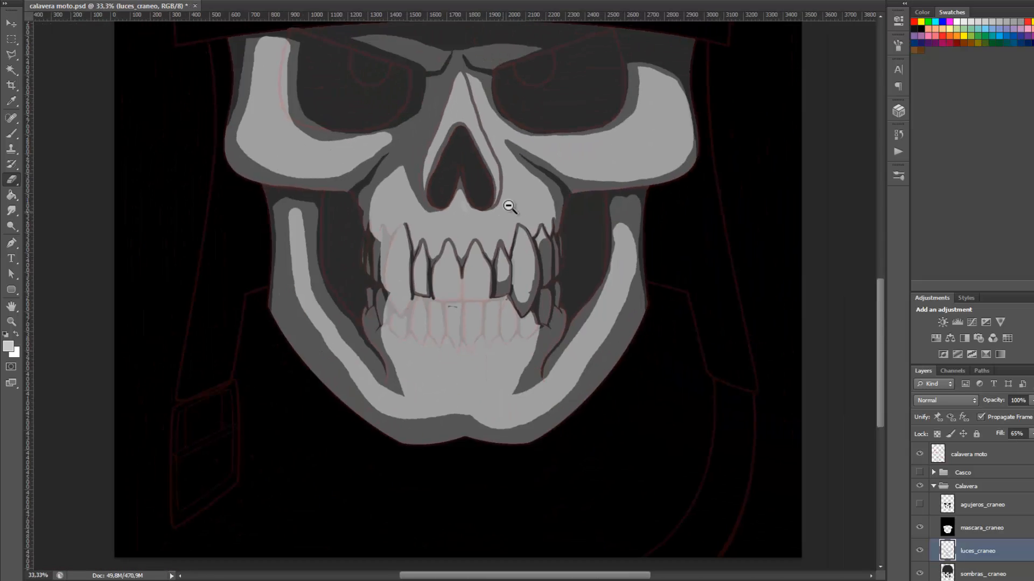
left_click(511, 206, "alt")
left_click_drag(550, 173, 514, 276)
left_click(940, 446)
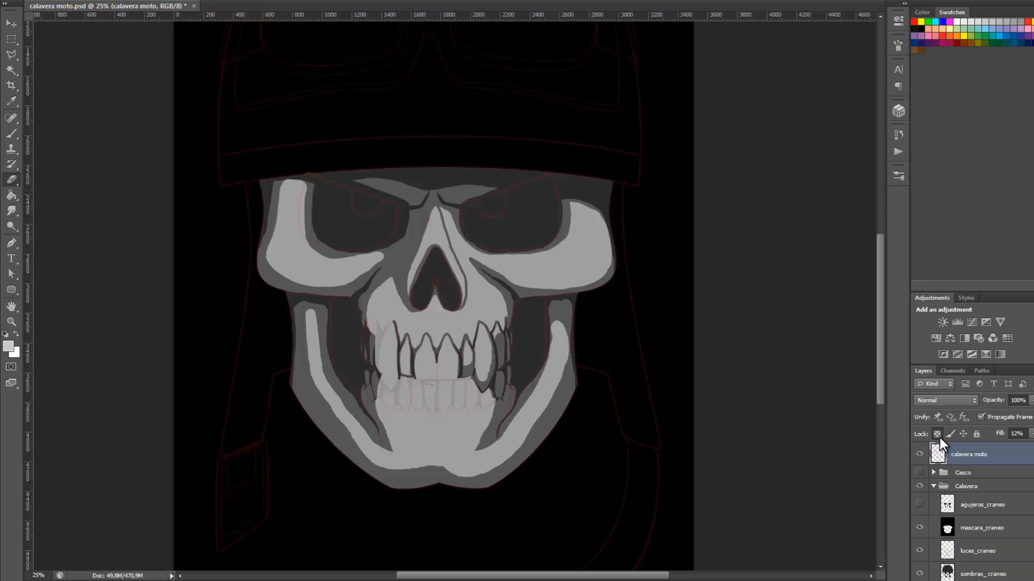
left_click(919, 454)
left_click_drag(595, 342, 605, 284)
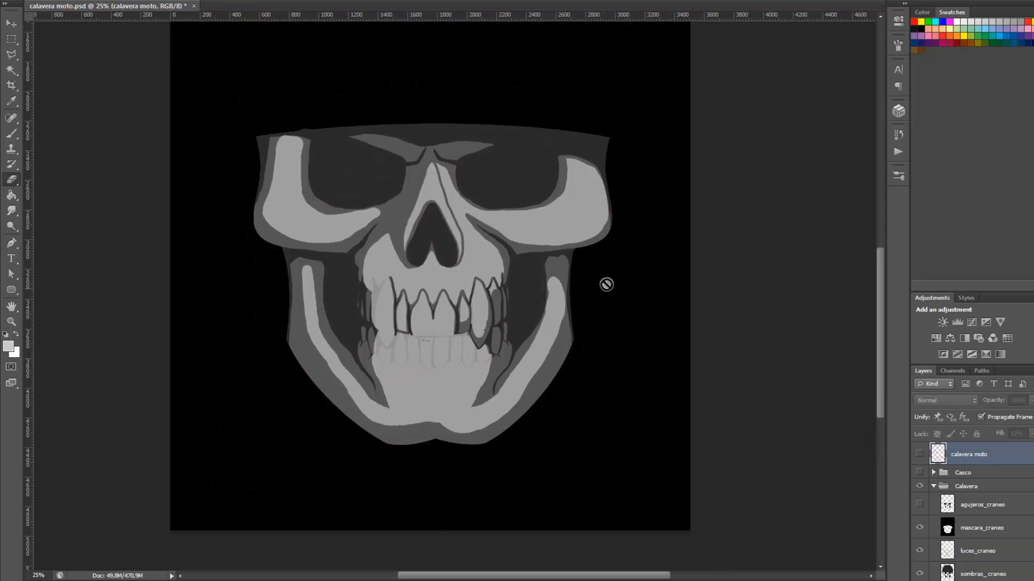
- Set the fill of the luces_craneo layer to 100%
left_click(997, 559)
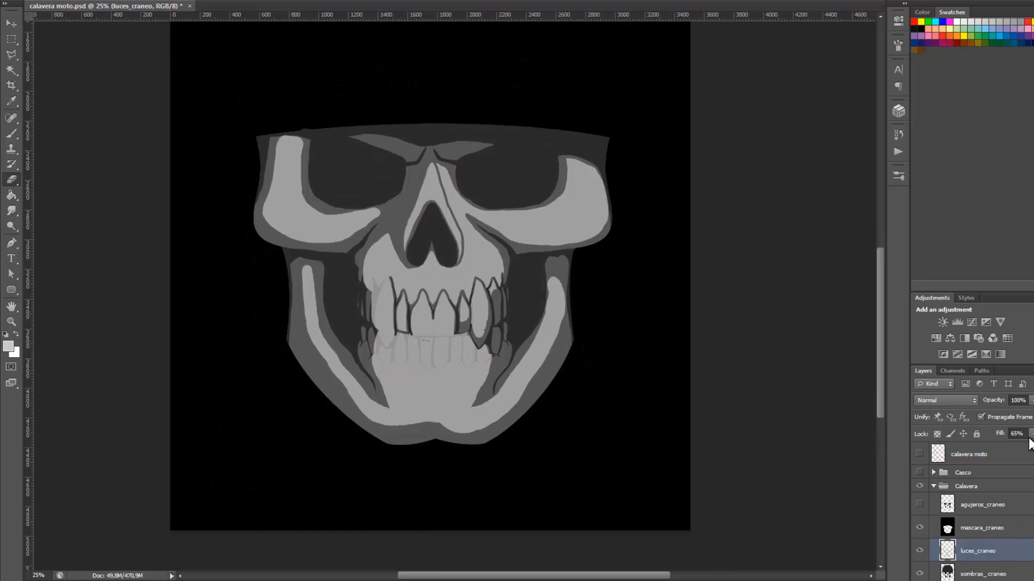
left_click(999, 436)
type("100")
key("Return")
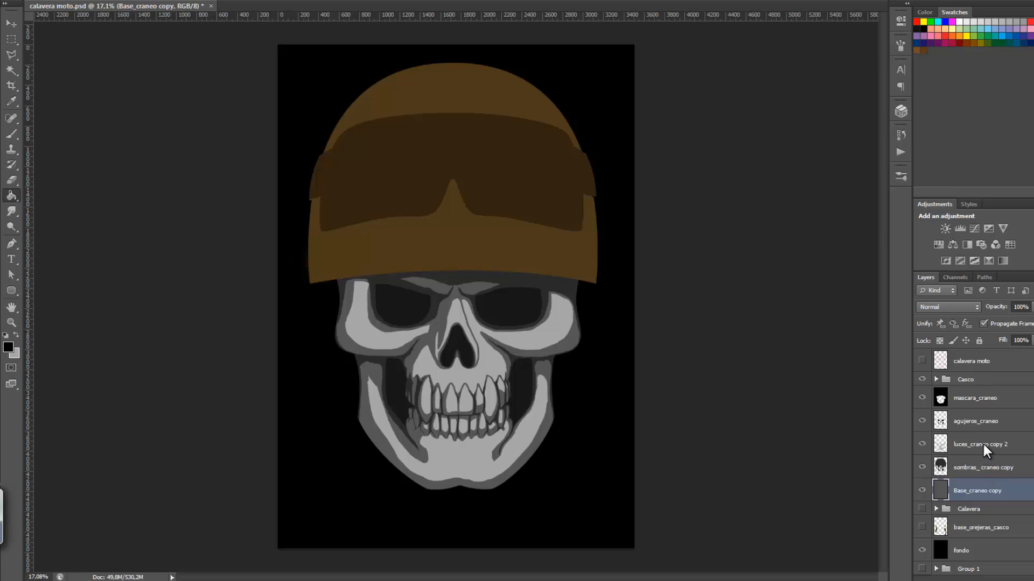
- Hide the sombras_ craneo and Base_craneo layers inside the Calavera group, then collapse the group
left_click(936, 509)
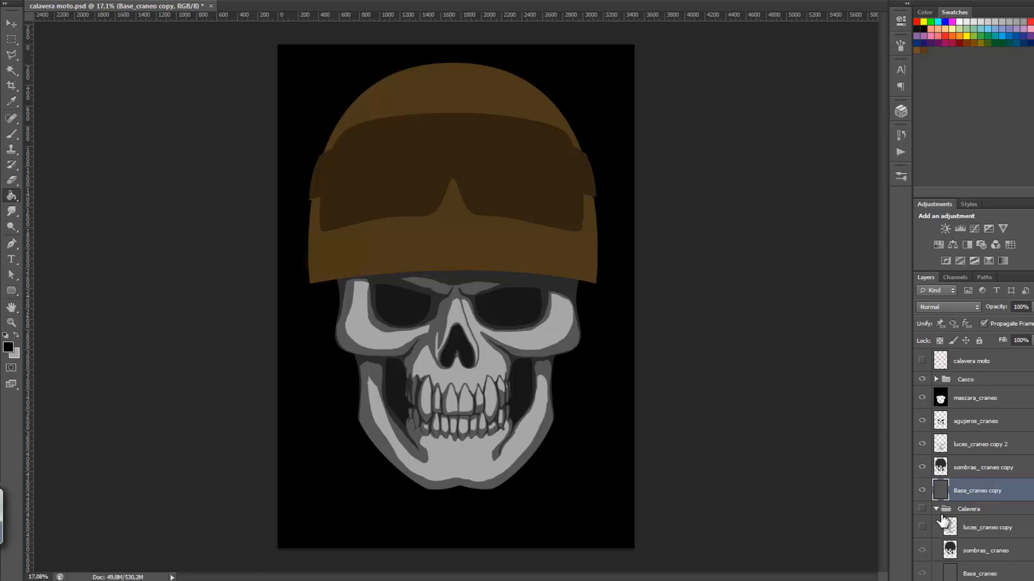
left_click(922, 556)
left_click(922, 574)
left_click(937, 511)
left_click(967, 513)
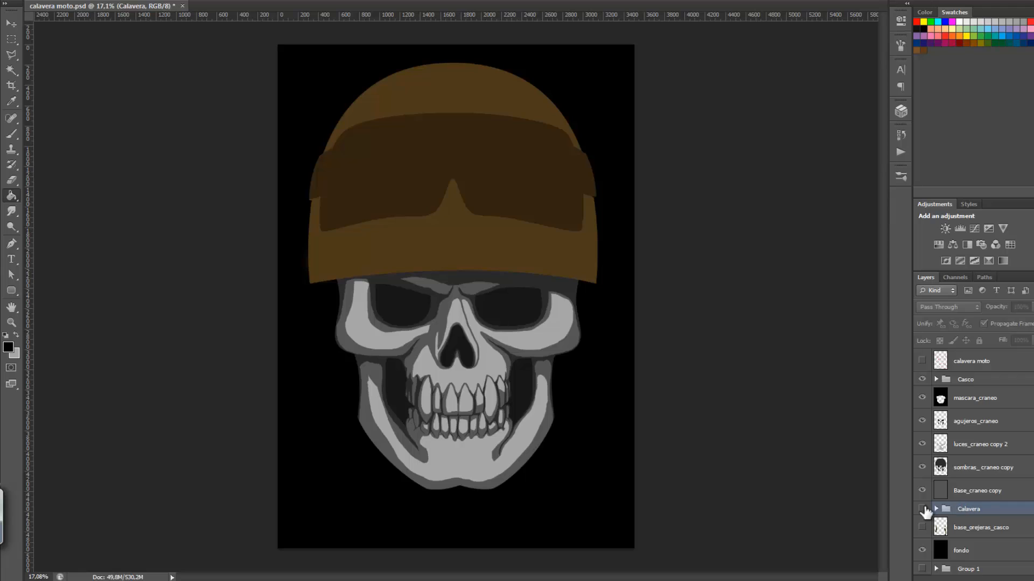
- Move the mascara_craneo layer below the agujeros_craneo layer
left_click(979, 491)
left_click(981, 468)
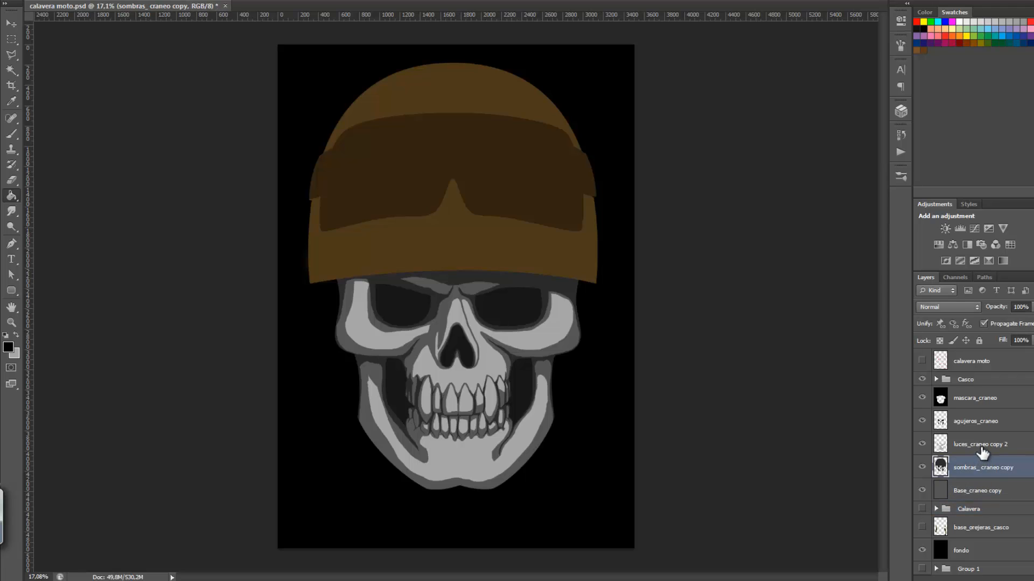
left_click(982, 451)
left_click(972, 426)
left_click(963, 402)
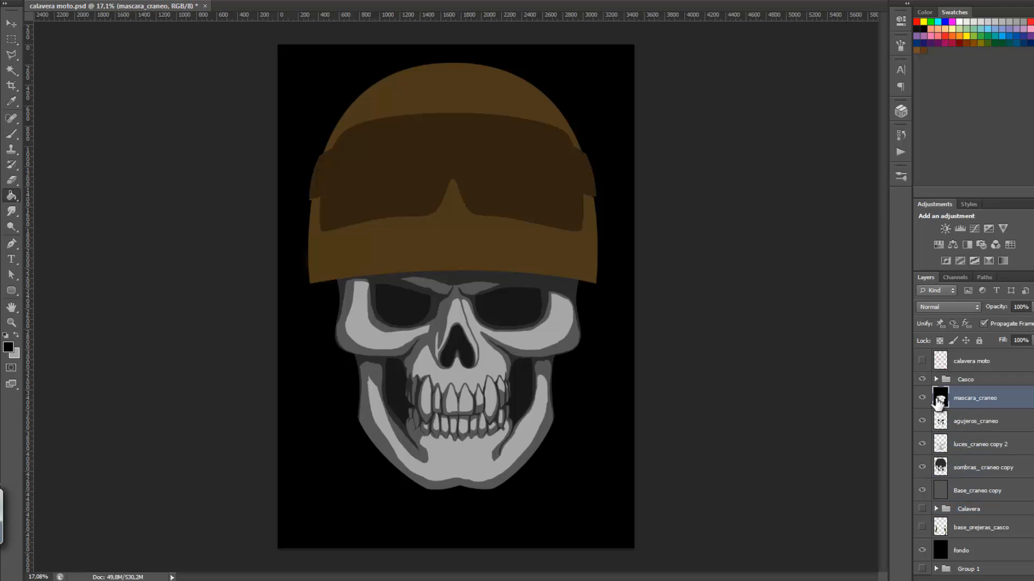
left_click_drag(939, 401, 978, 431)
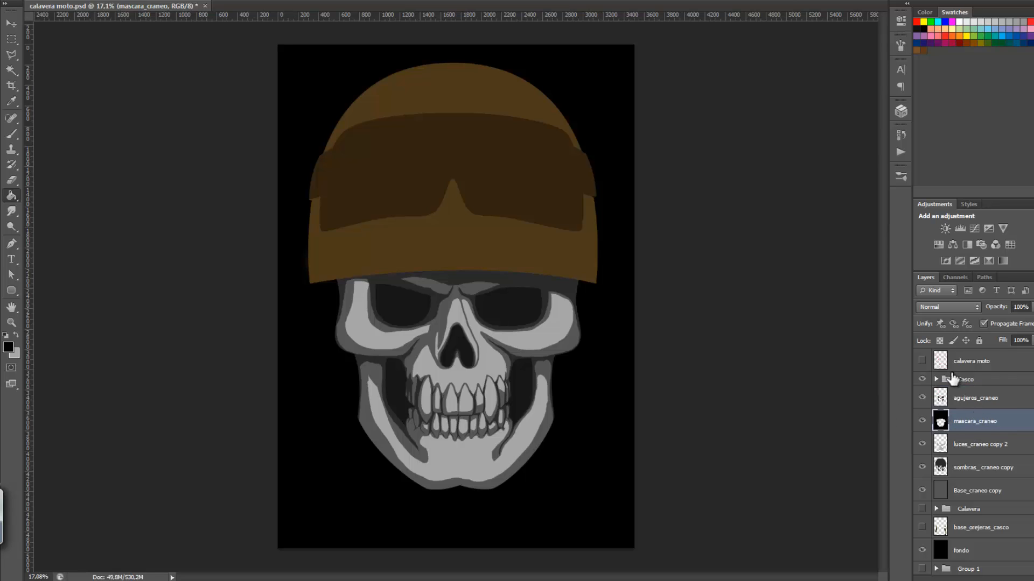
- Inspect the skull with the Casco group and the luces_craneo copy 2 highlights switched off and on, and review the shadow and base layers
left_click(922, 379)
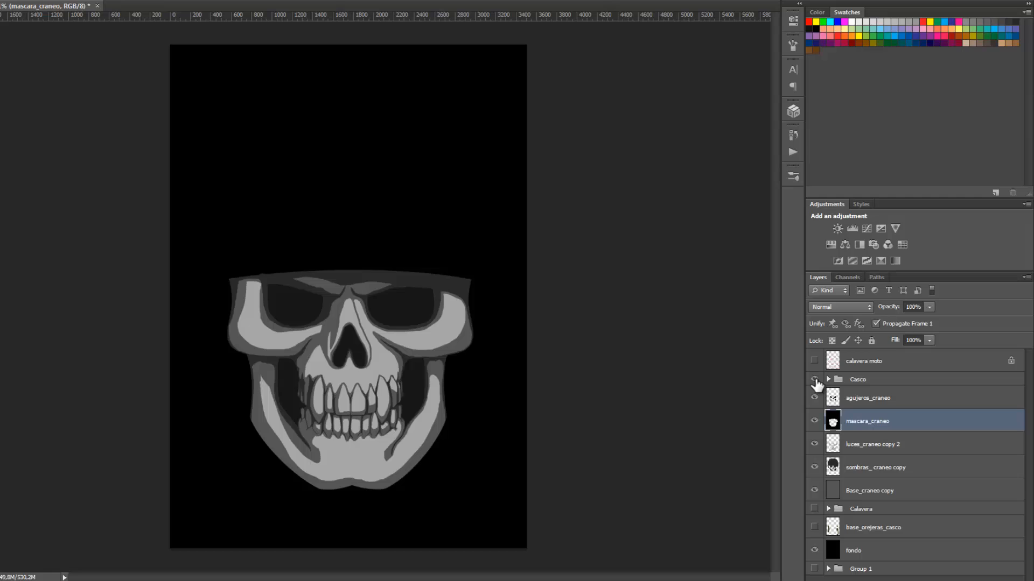
left_click(814, 379)
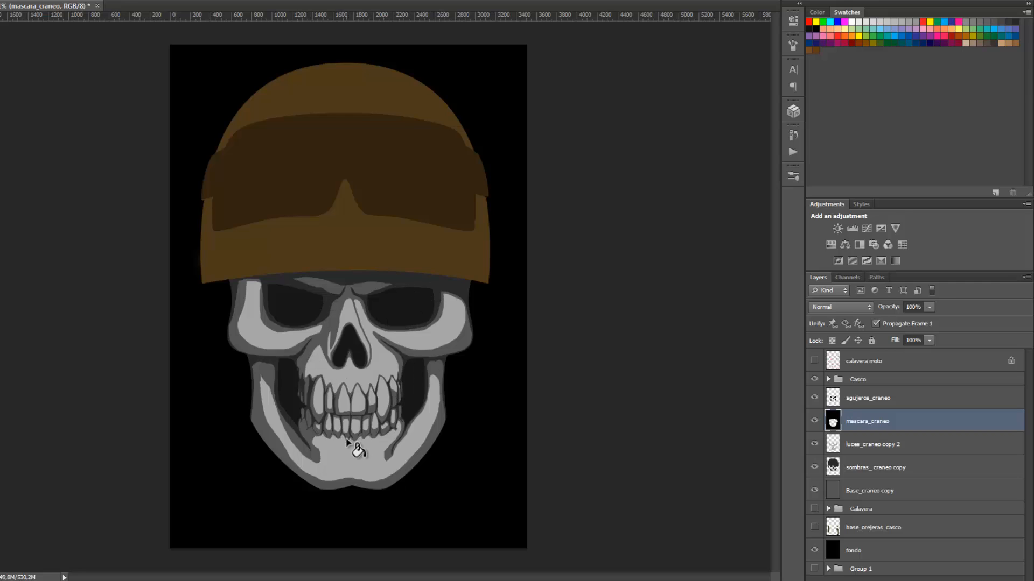
left_click(814, 444)
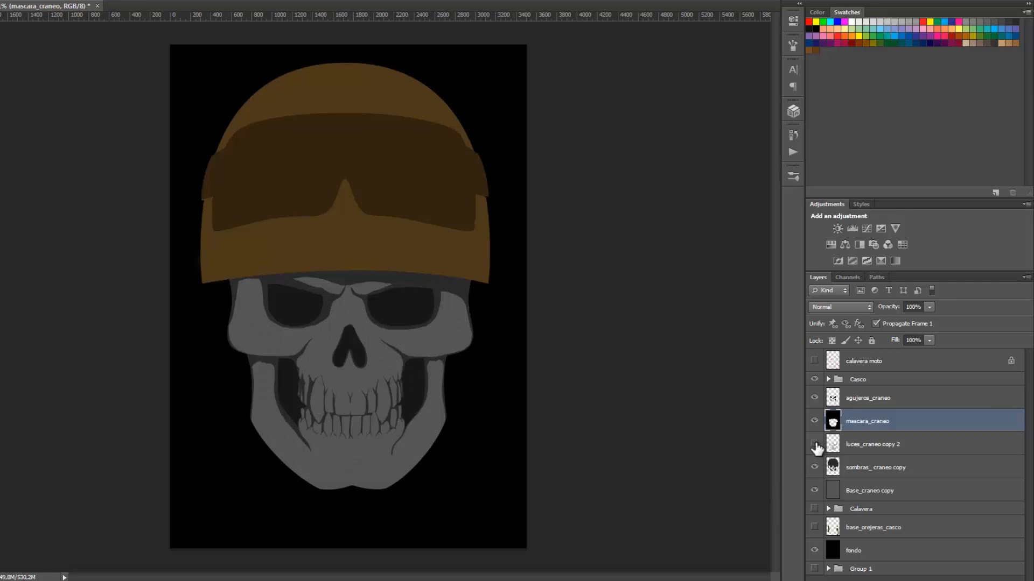
left_click(814, 444)
left_click(859, 445)
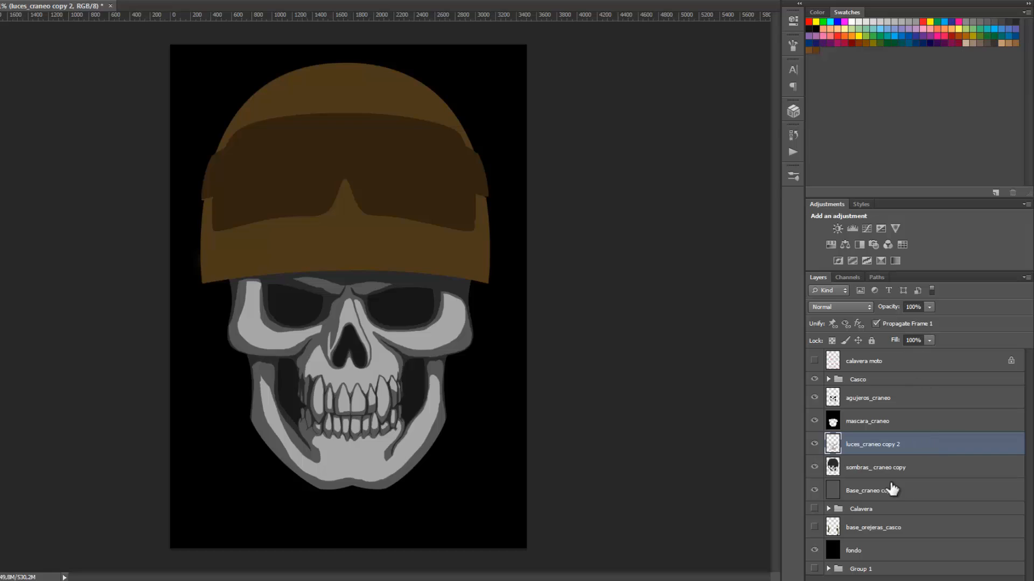
left_click(894, 474)
left_click(895, 489)
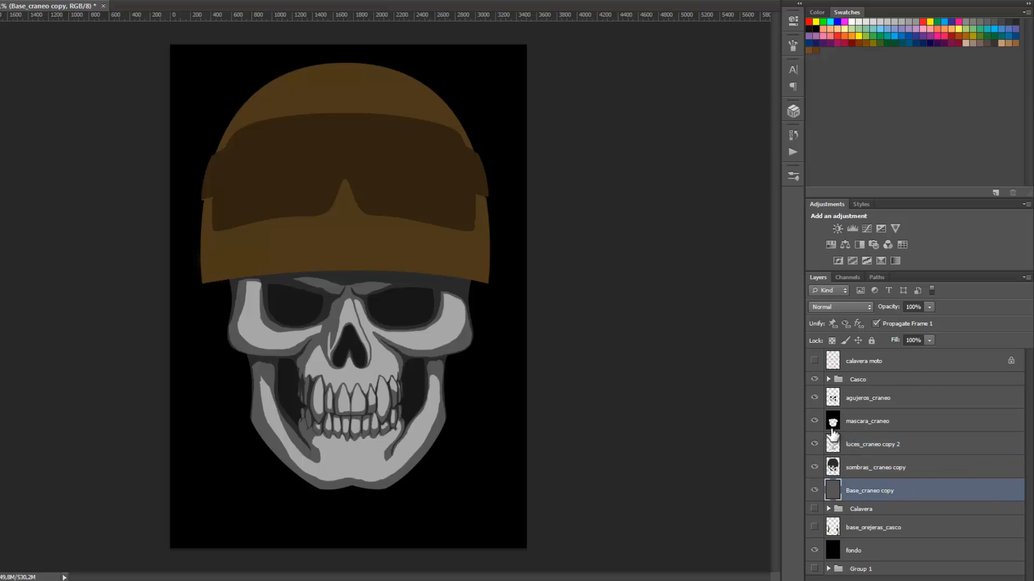
- Hide the fondo layer and the Casco group, comparing the skull with the mascara_craneo mask off and on
left_click(814, 421)
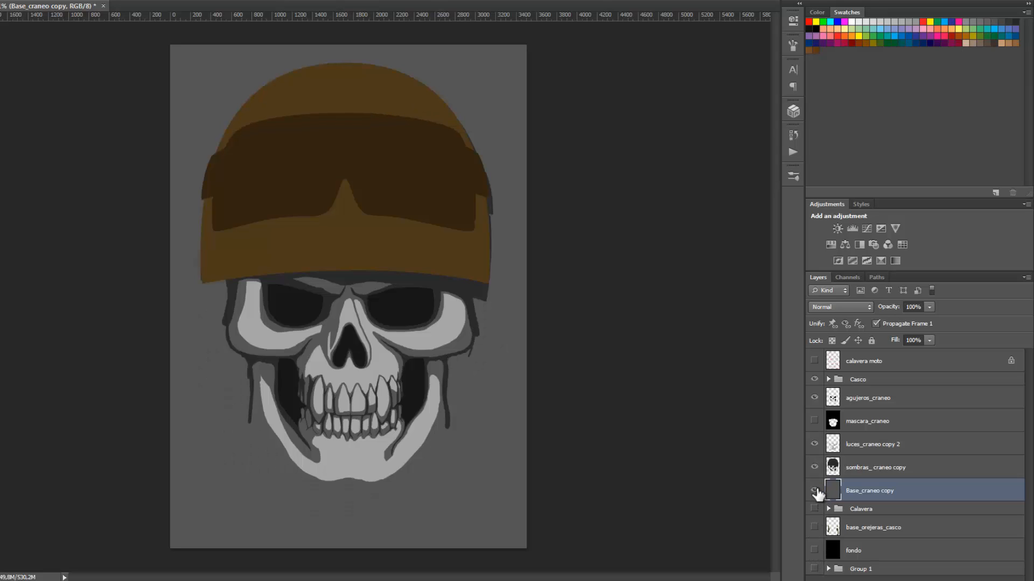
left_click(814, 491)
left_click(814, 490)
left_click(814, 380)
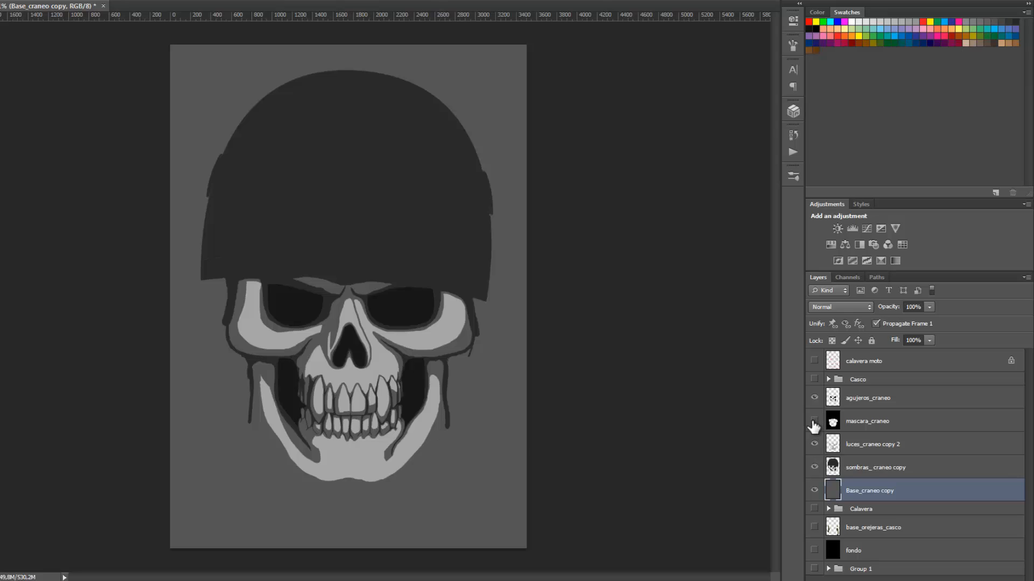
left_click(814, 421)
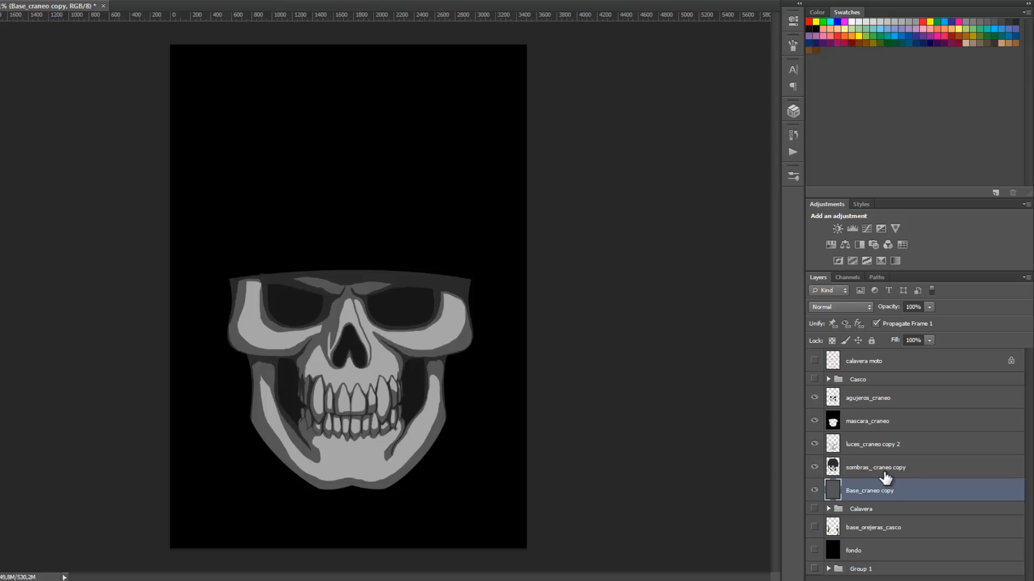
- Merge the luces_craneo copy 2, sombras_ craneo copy and Base_craneo copy layers into one layer
left_click(882, 472, "shift")
left_click(883, 447, "shift")
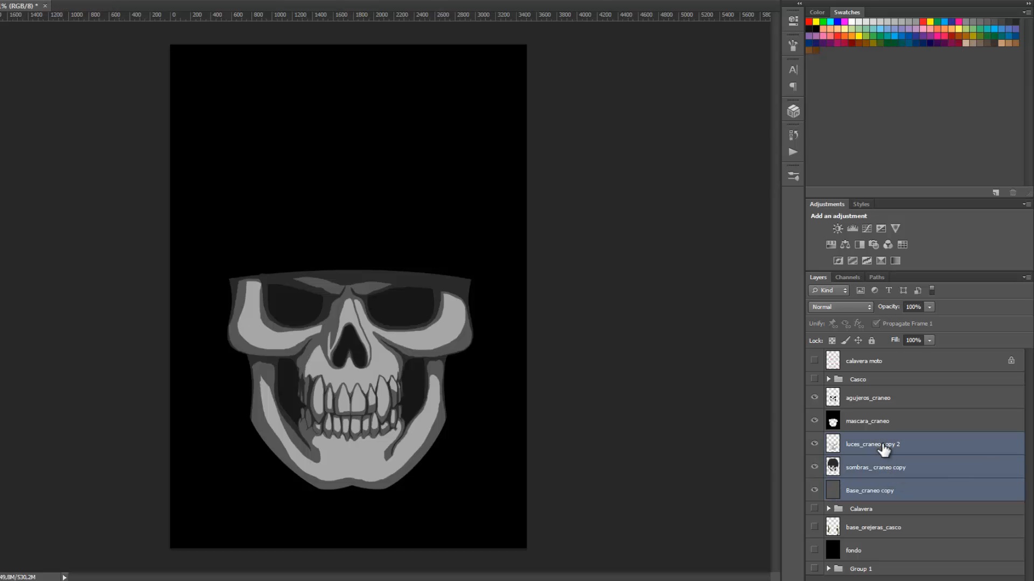
right_click(883, 446)
left_click(897, 299)
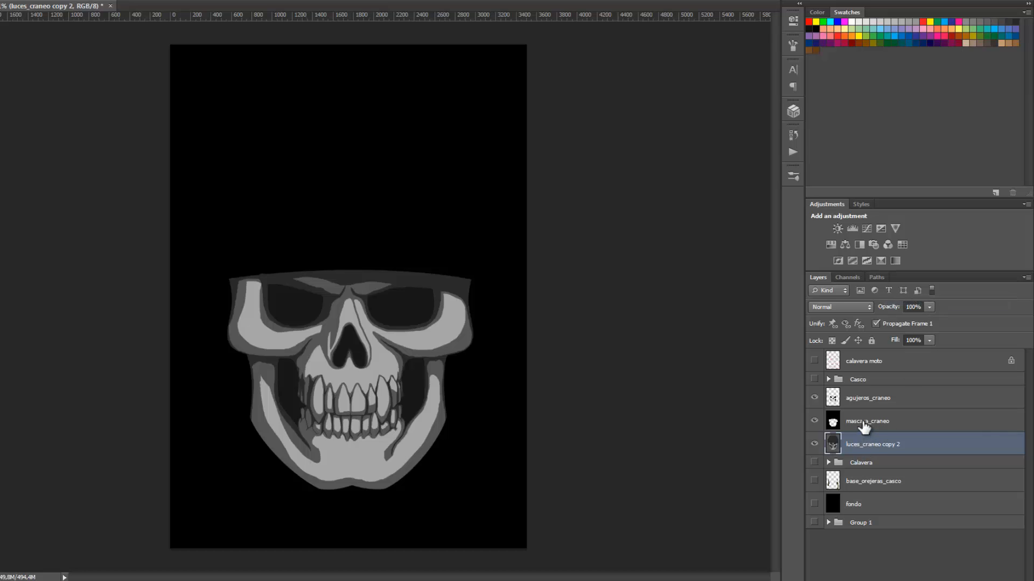
- Load the mascara_craneo layer as a selection, clear that area from luces_craneo copy 2, hide the mask layer and deselect
left_click_drag(864, 427, 833, 428)
left_click(834, 428, "ctrl")
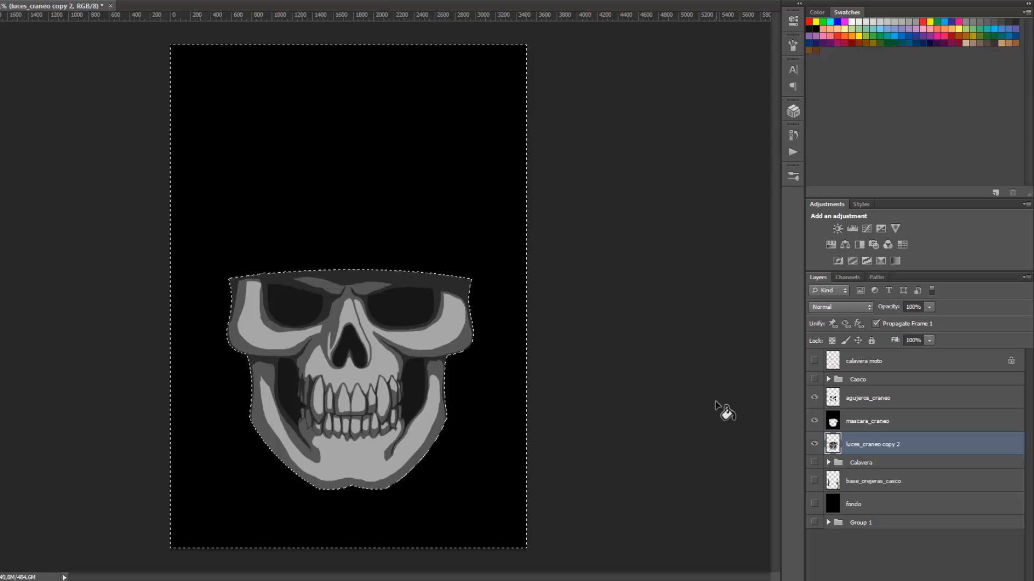
left_click(814, 421)
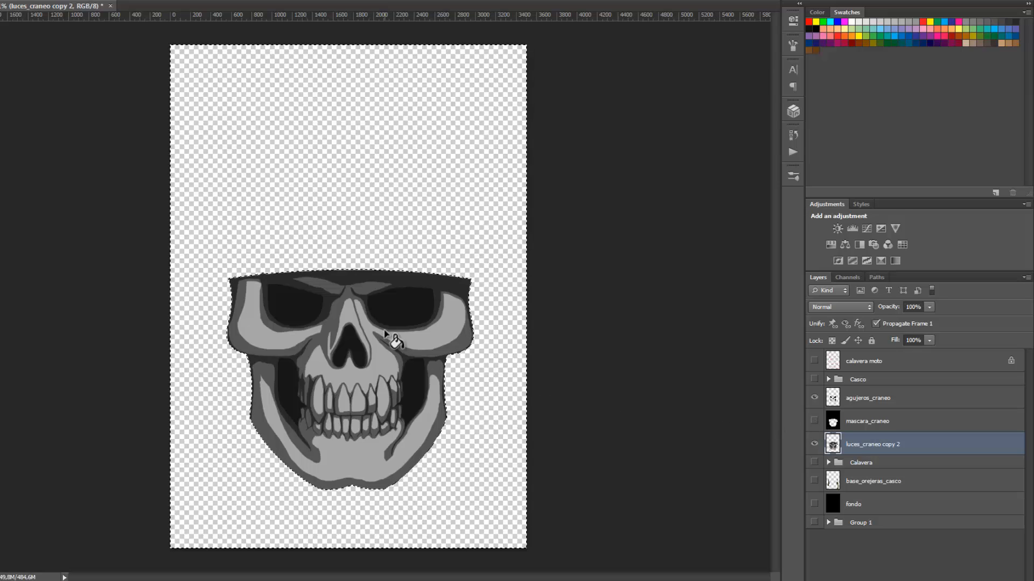
key("ctrl+d")
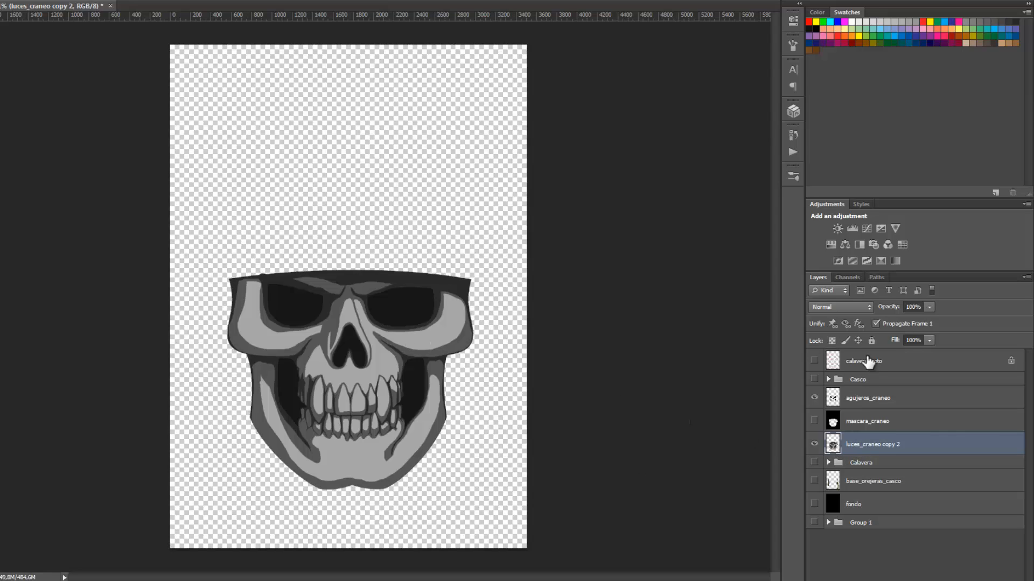
- Lock the transparent pixels of luces_craneo copy 2 and apply a Gaussian Blur with a radius of 8.0 pixels
left_click(833, 340)
left_click(88, 0)
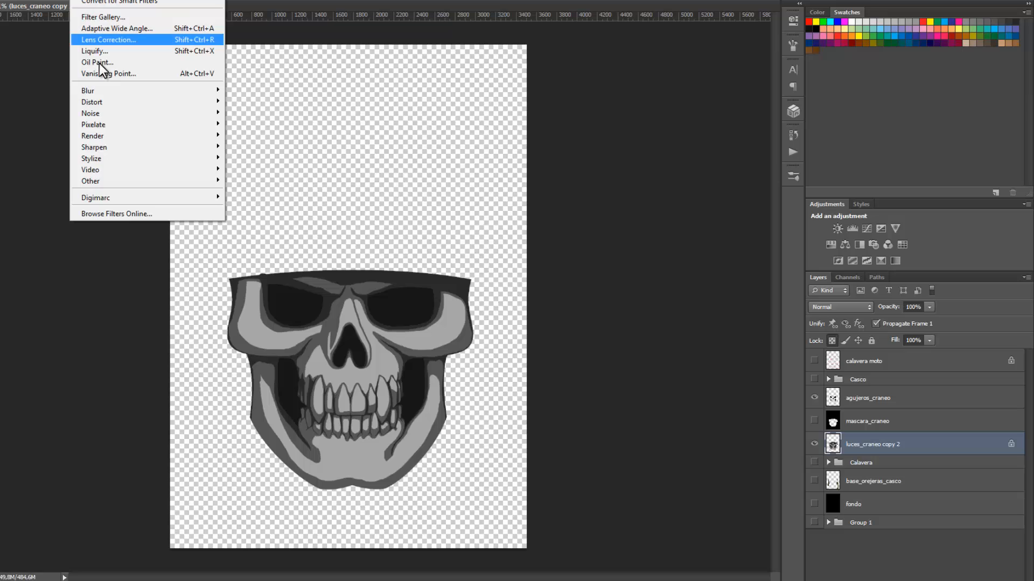
mouse_move(103, 92)
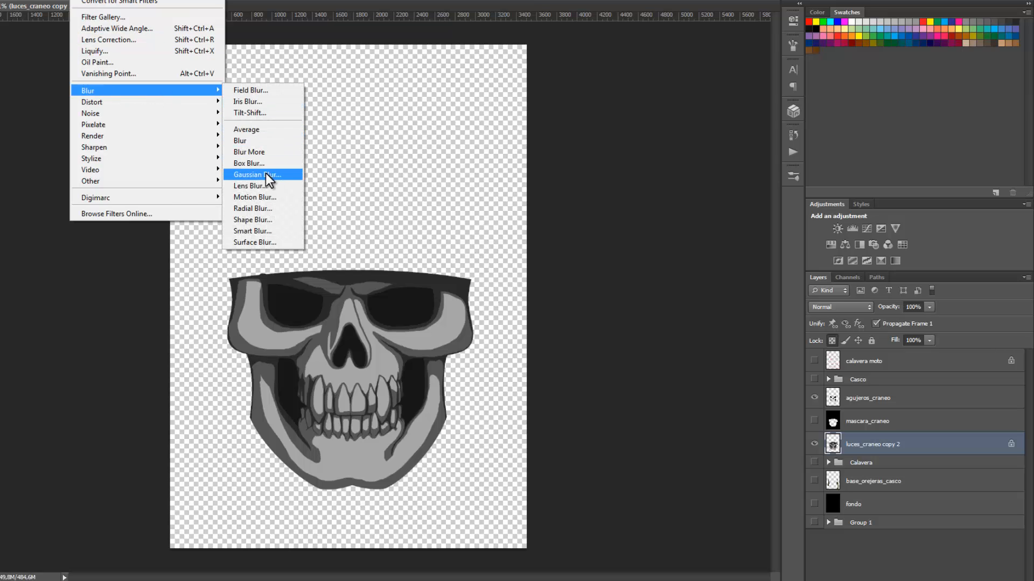
left_click(269, 176)
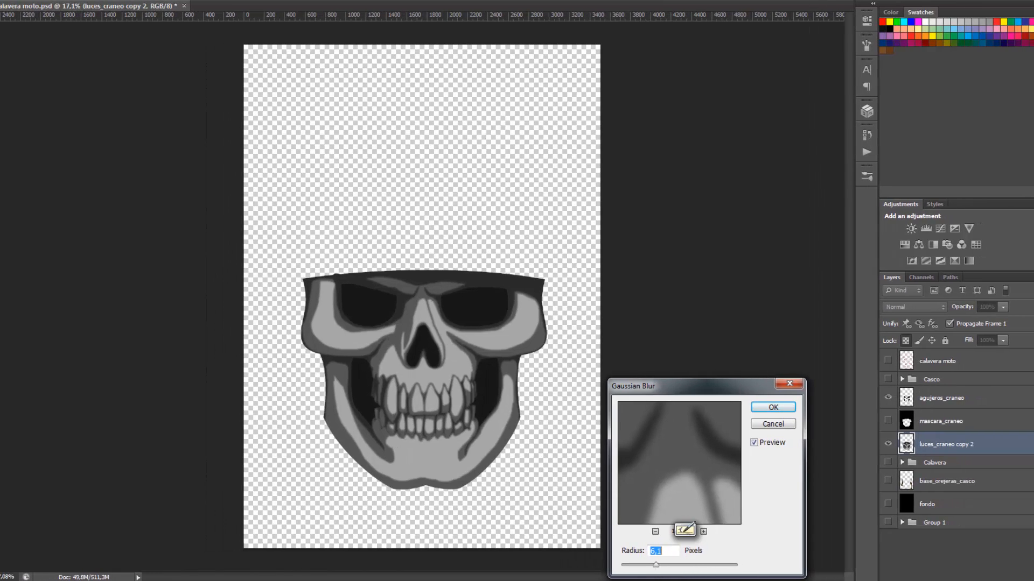
left_click_drag(655, 565, 653, 566)
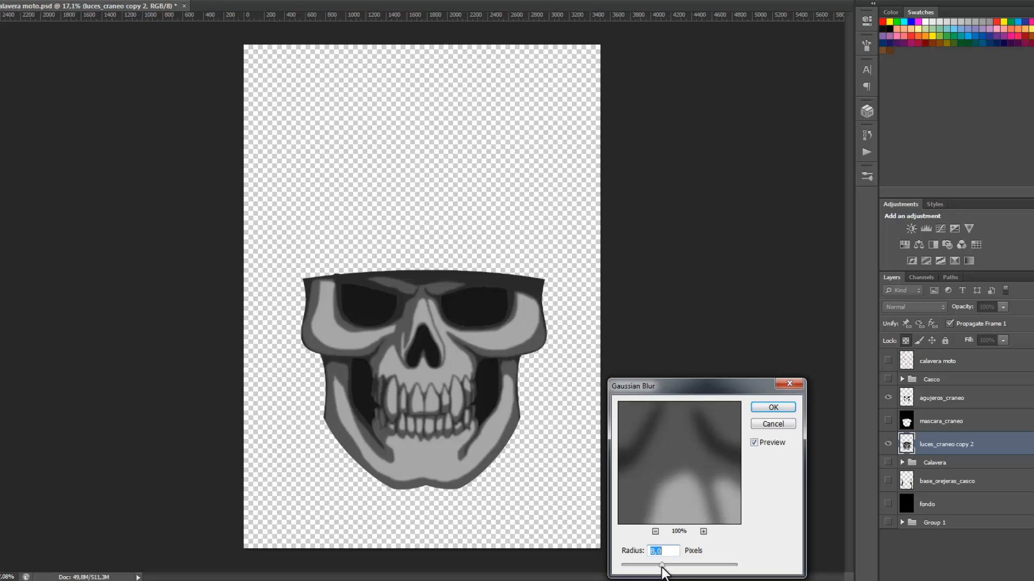
left_click(774, 409)
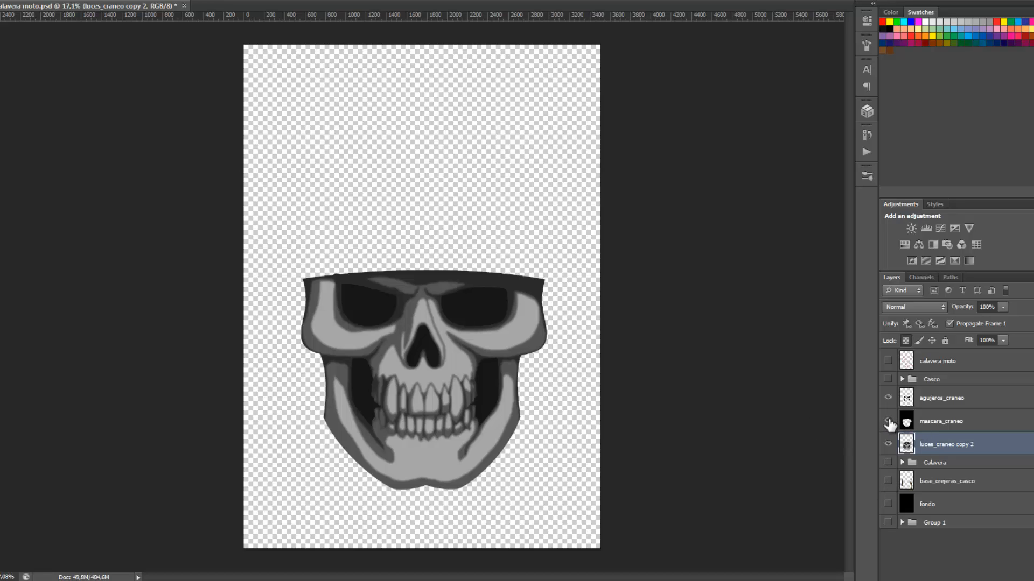
- Compare the blurred skull with the mascara_craneo layer on and off, leaving the mask layer shown
left_click(888, 422)
left_click(887, 422)
left_click(888, 421)
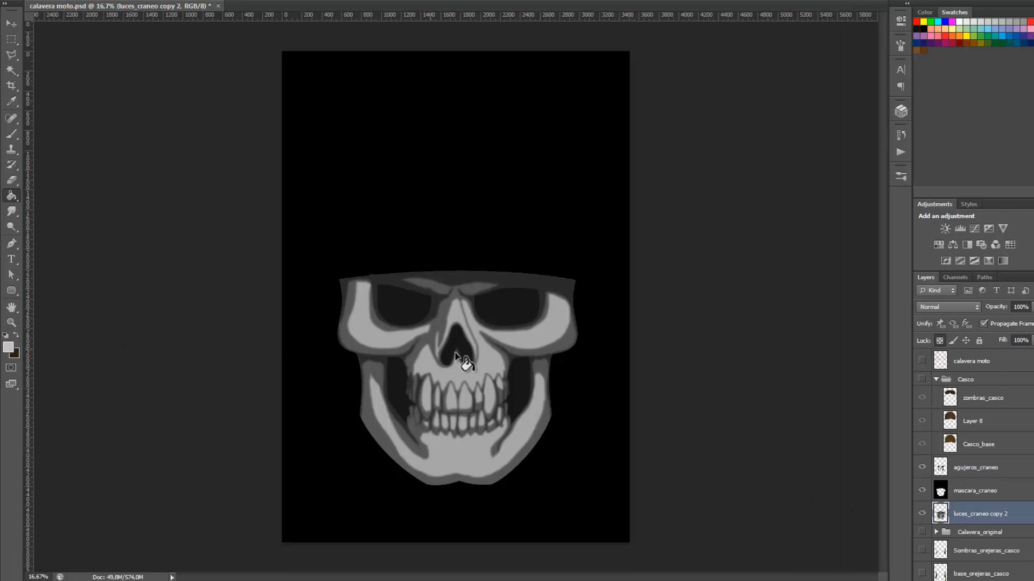
- Create a new layer named Luces directly above luces_craneo copy 2
left_click(11, 307)
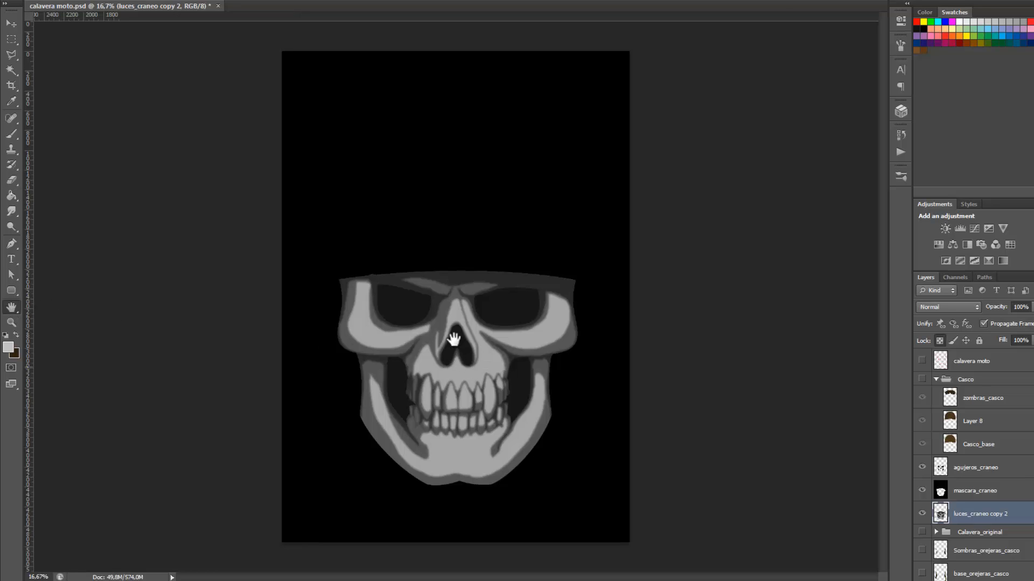
scroll(454, 345, "up", 1)
scroll(452, 349, "up", 3)
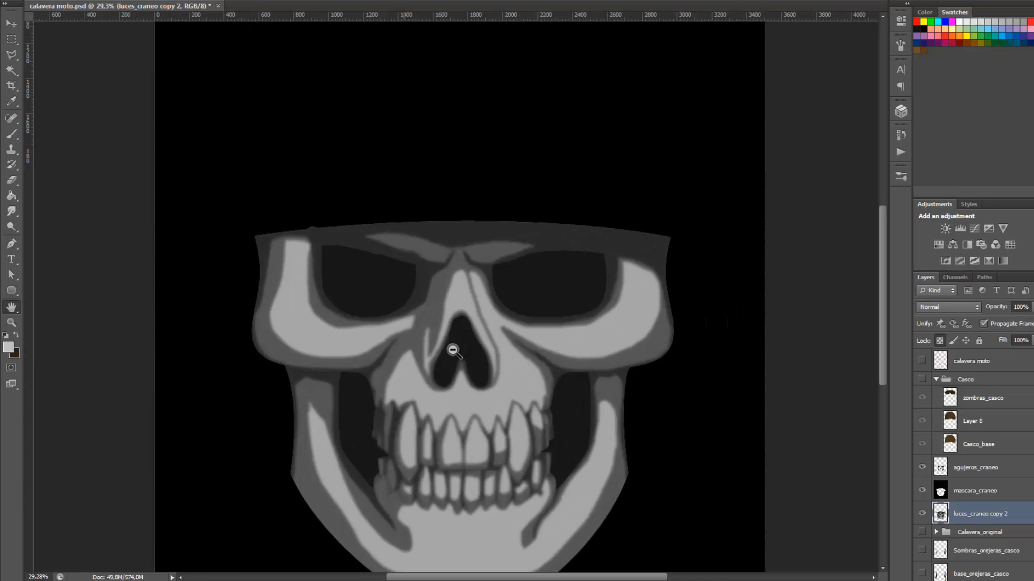
scroll(478, 283, "up", 1)
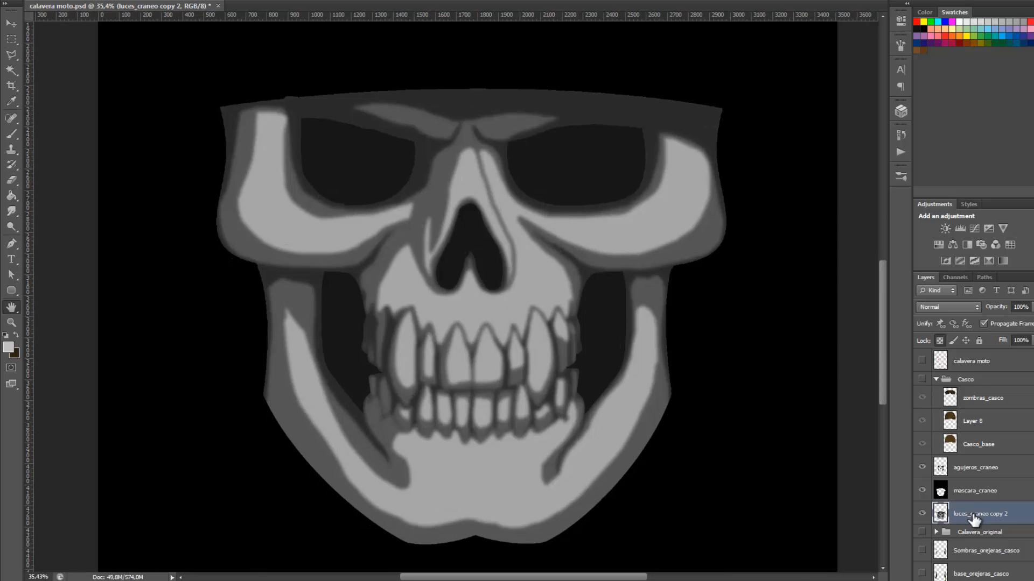
key("ctrl+shift+alt+n")
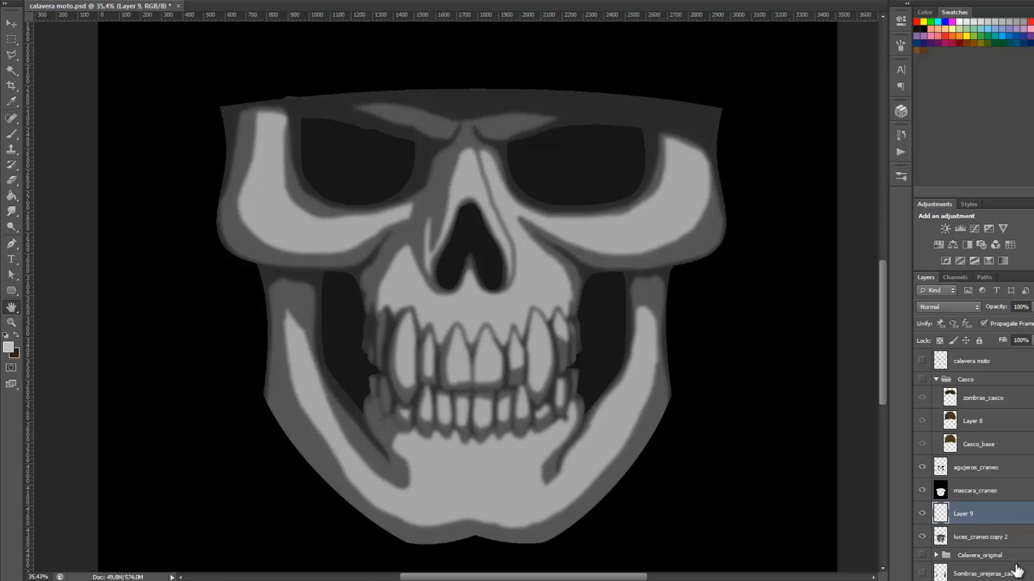
double_click(964, 514)
key("Return")
- Set the foreground color to the very light grey efefef
left_click(9, 347)
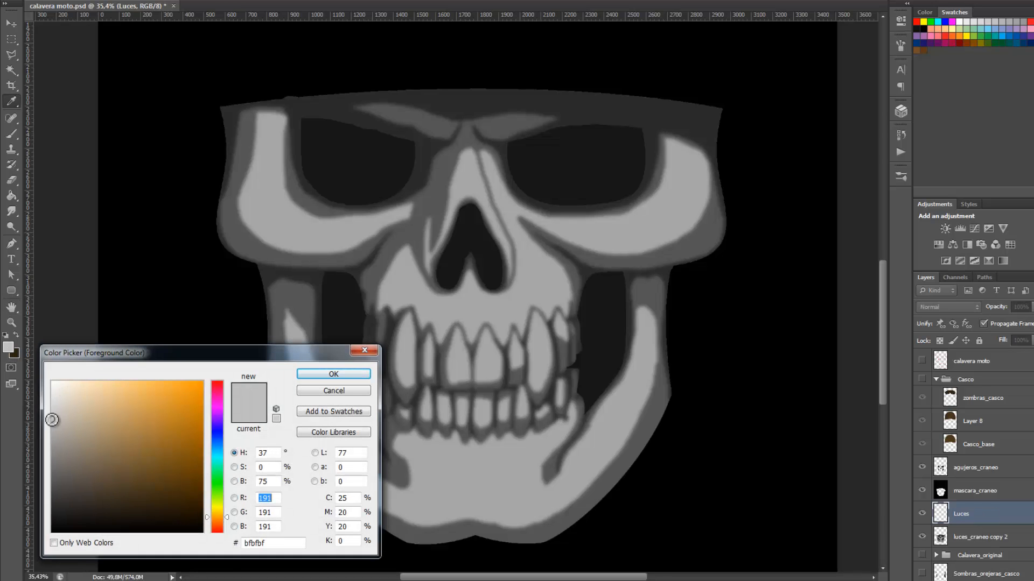
left_click_drag(51, 420, 35, 390)
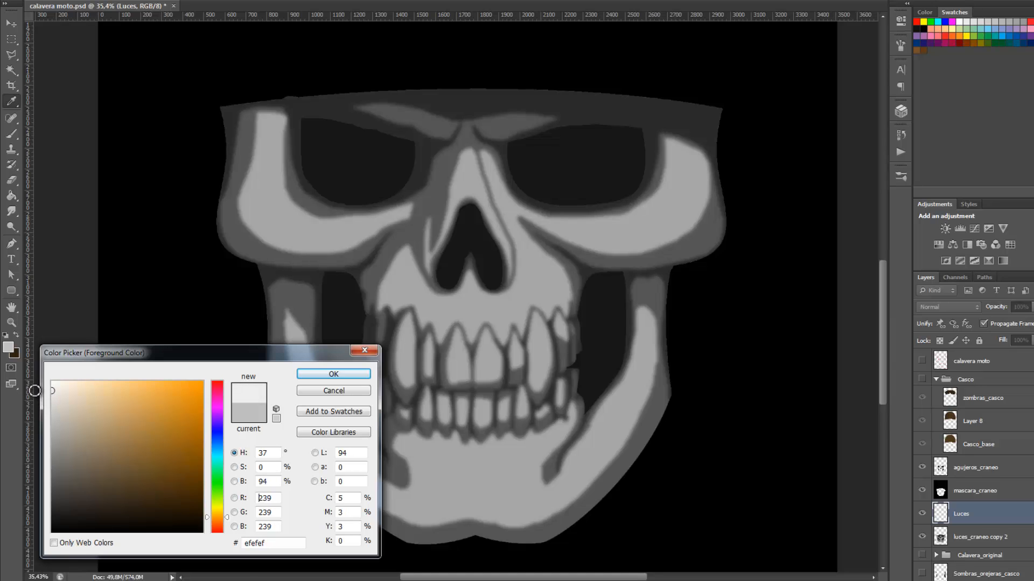
left_click(319, 374)
key("space")
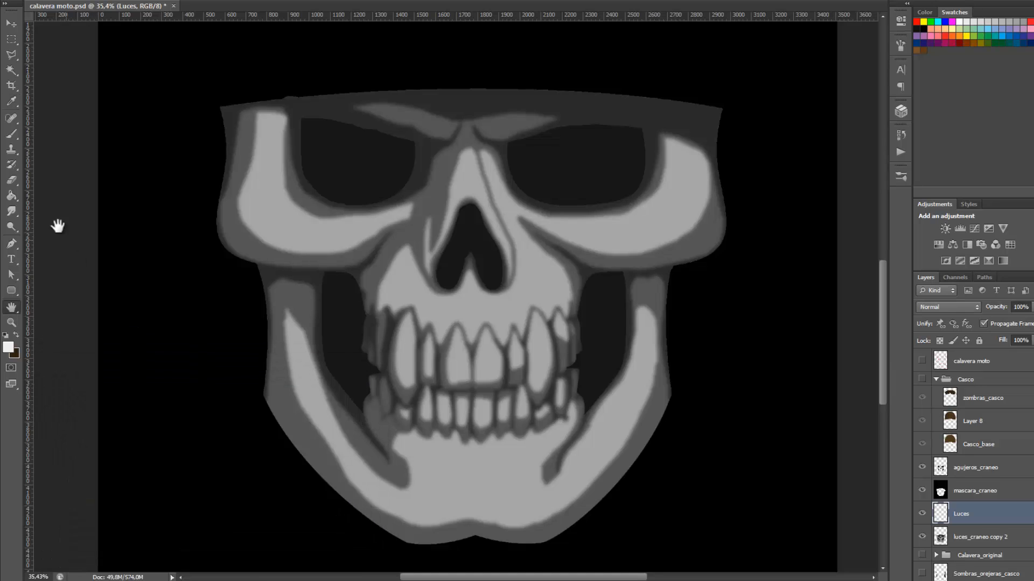
- Set up a soft Brush with a size of 350 px and 10% hardness
left_click(11, 134)
right_click(256, 255)
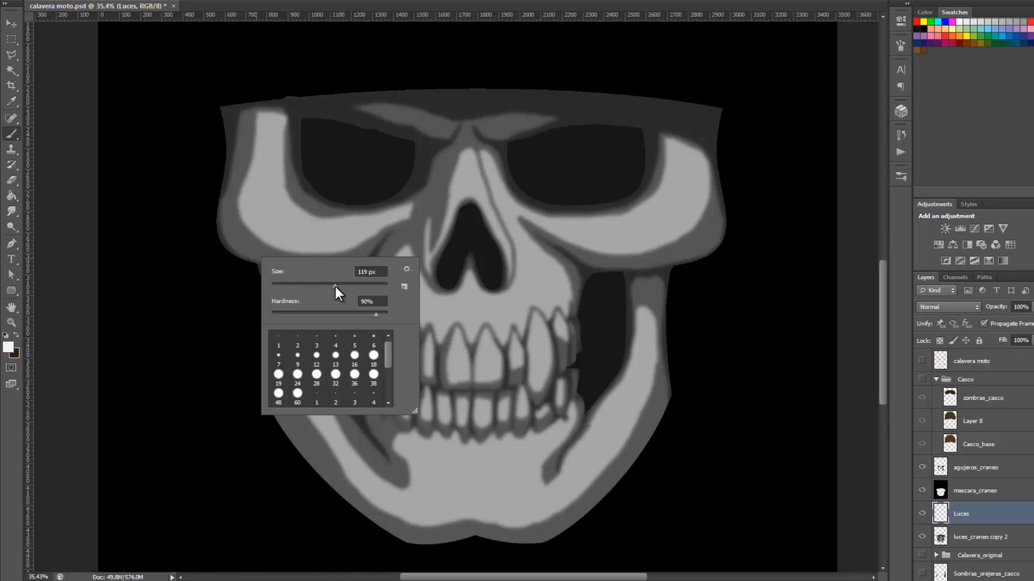
mouse_move(335, 285)
left_mouse_down()
mouse_move(318, 284)
mouse_move(353, 283)
mouse_move(335, 318)
left_mouse_up()
left_click_drag(286, 326, 284, 325)
left_click(372, 272)
type("350")
key("Return")
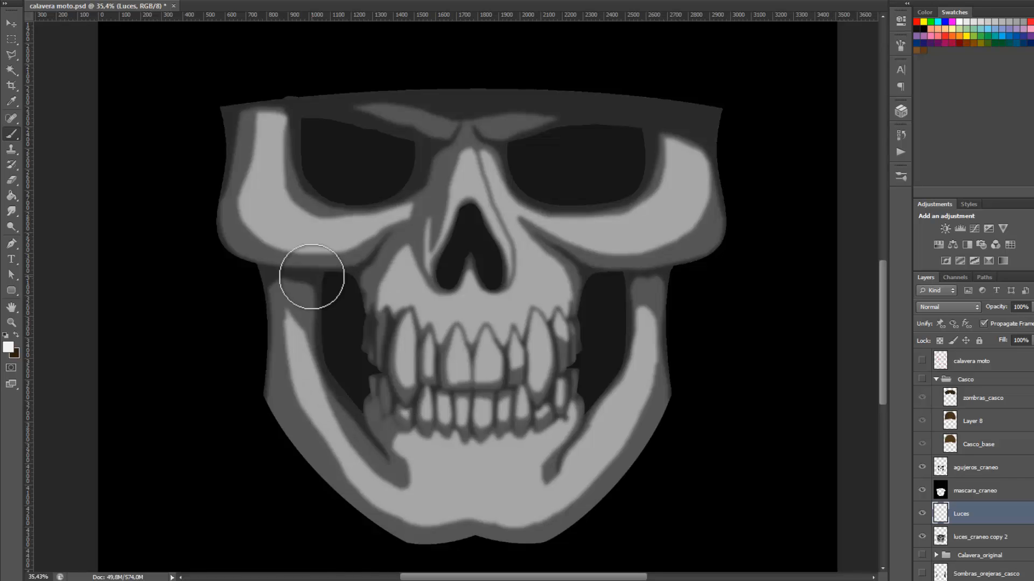
- Paint soft light highlights over the nose bridge, cheekbones, upper jaw, chin and lower jaw on the Luces layer
scroll(607, 219, "up", 1)
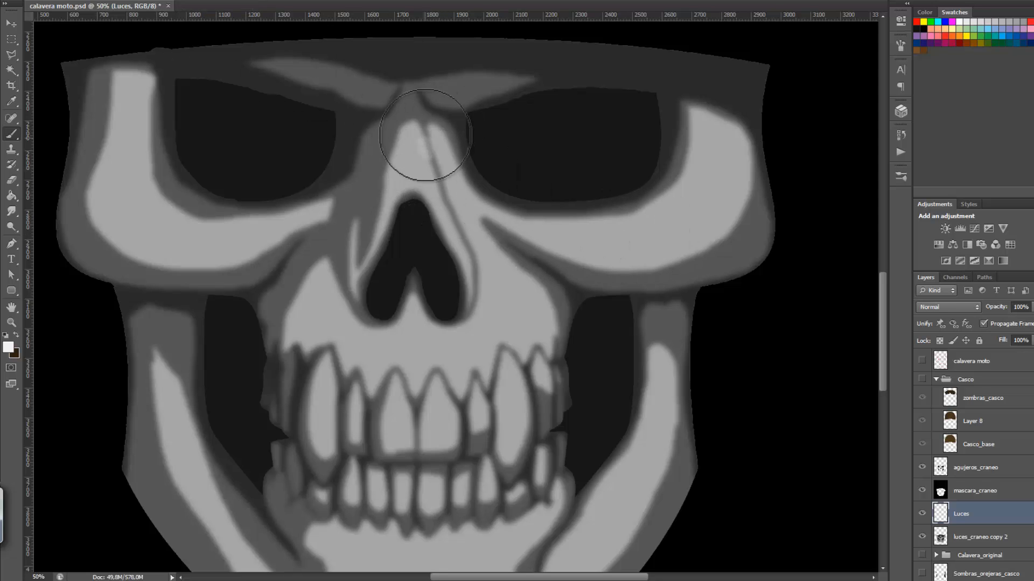
mouse_move(422, 148)
left_mouse_down()
mouse_move(511, 301)
mouse_move(444, 170)
mouse_move(500, 303)
mouse_move(455, 239)
mouse_move(505, 293)
mouse_move(552, 320)
mouse_move(496, 258)
mouse_move(439, 142)
mouse_move(458, 201)
mouse_move(449, 180)
mouse_move(512, 294)
mouse_move(460, 358)
mouse_move(507, 324)
mouse_move(460, 348)
mouse_move(357, 346)
mouse_move(291, 305)
mouse_move(330, 294)
mouse_move(318, 293)
mouse_move(347, 330)
mouse_move(516, 286)
mouse_move(479, 353)
mouse_move(687, 277)
mouse_move(646, 246)
mouse_move(525, 237)
mouse_move(493, 216)
mouse_move(567, 234)
mouse_move(633, 228)
mouse_move(686, 197)
mouse_move(711, 141)
mouse_move(701, 181)
mouse_move(656, 226)
mouse_move(652, 176)
mouse_move(707, 123)
mouse_move(684, 195)
mouse_move(612, 235)
mouse_move(450, 203)
mouse_move(533, 211)
mouse_move(584, 200)
left_mouse_up()
key("space")
left_click_drag(613, 316, 593, 71)
mouse_move(636, 174)
left_mouse_down()
mouse_move(626, 214)
mouse_move(637, 204)
mouse_move(597, 310)
mouse_move(564, 358)
mouse_move(641, 184)
mouse_move(628, 254)
mouse_move(570, 373)
mouse_move(472, 414)
mouse_move(385, 335)
mouse_move(358, 366)
mouse_move(348, 357)
mouse_move(427, 359)
mouse_move(513, 333)
mouse_move(467, 353)
mouse_move(341, 358)
mouse_move(451, 378)
mouse_move(397, 388)
mouse_move(379, 416)
mouse_move(526, 402)
mouse_move(428, 432)
mouse_move(253, 388)
left_mouse_up()
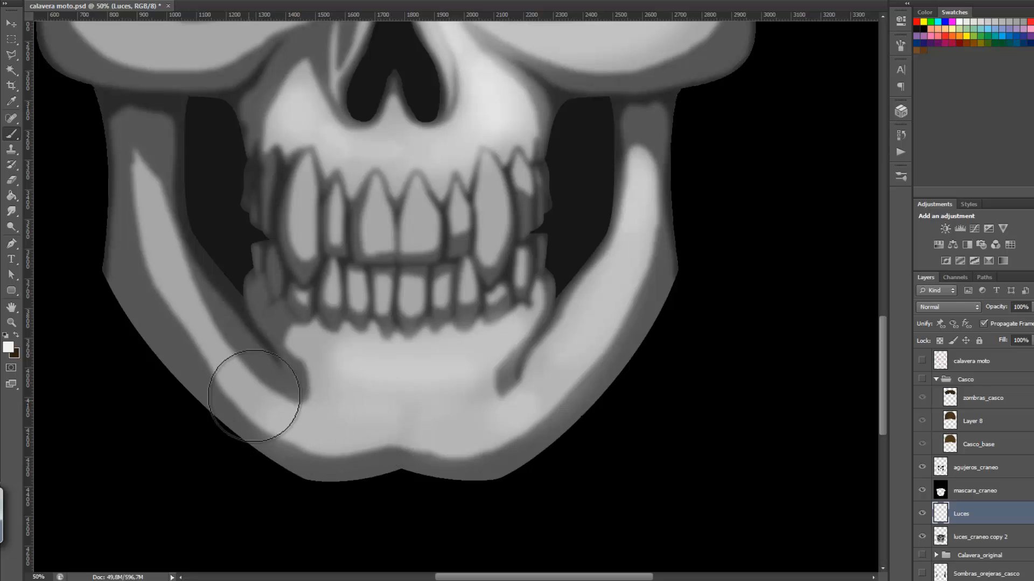
- Reduce the brush size and paint soft highlights on the upper and lower teeth
left_click(490, 298, "alt")
right_click(525, 250)
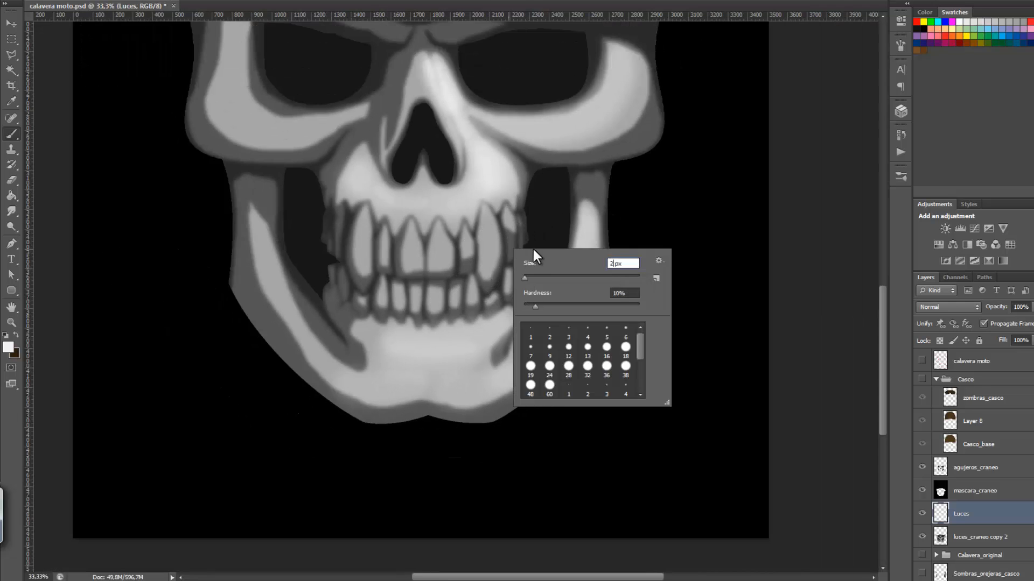
key("Return")
left_click(519, 225)
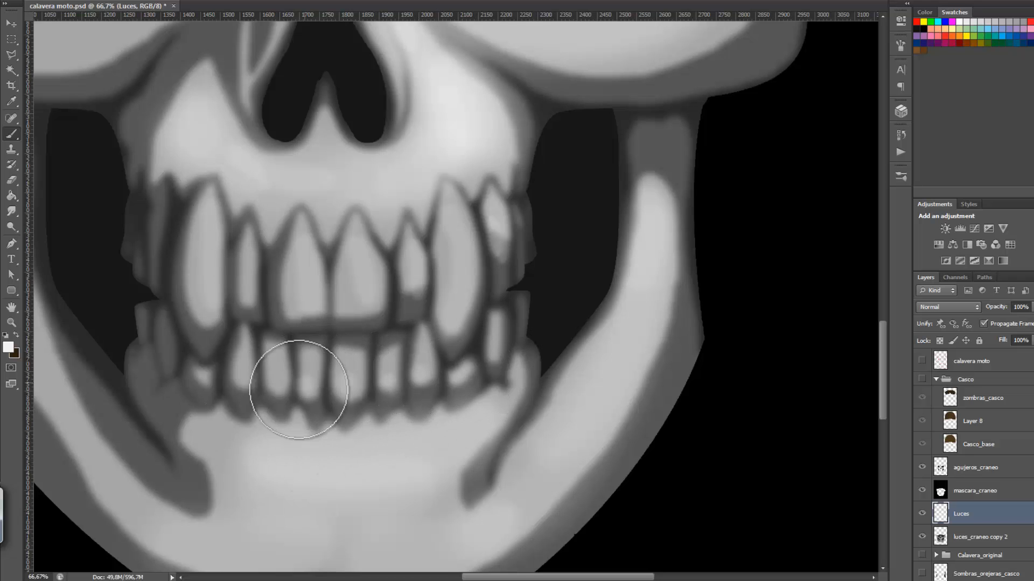
left_click(519, 260, "alt")
left_click(558, 256, "alt")
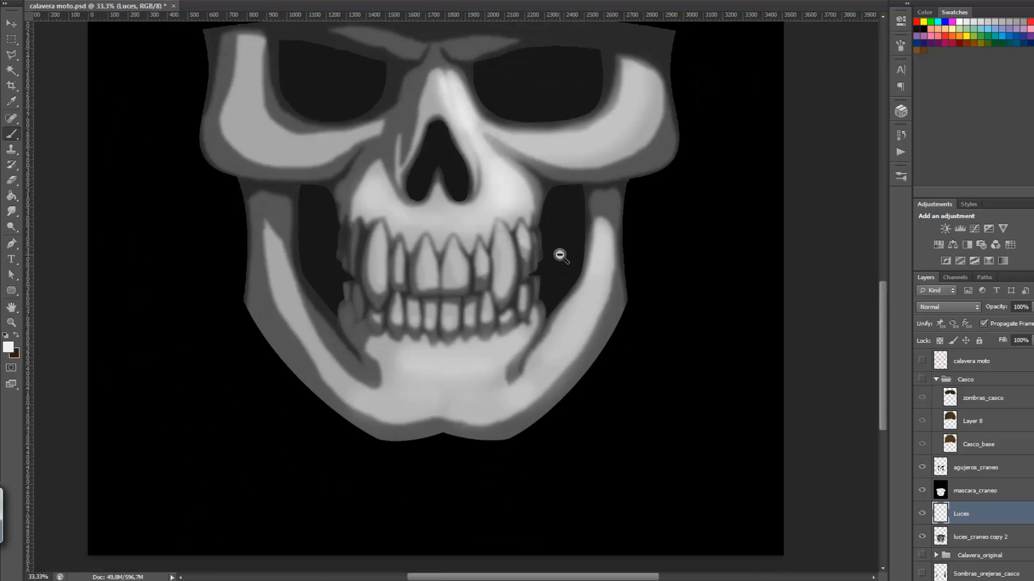
left_click(560, 255, "alt")
left_click_drag(562, 272, 549, 380)
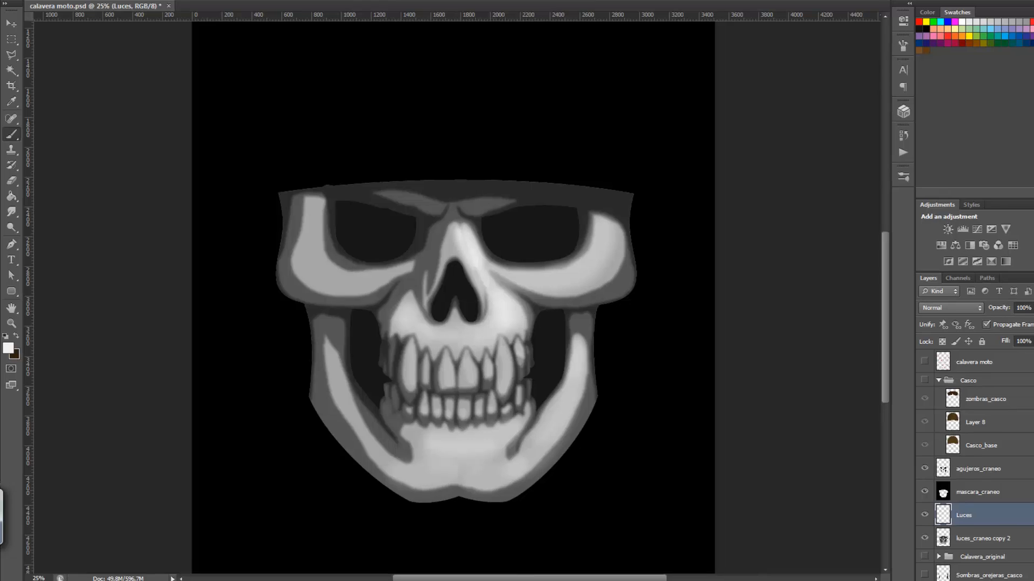
- Create a new layer named Sombras above Luces and choose a near-black grey foreground color for the brush
key("ctrl+shift+alt+n")
double_click(965, 516)
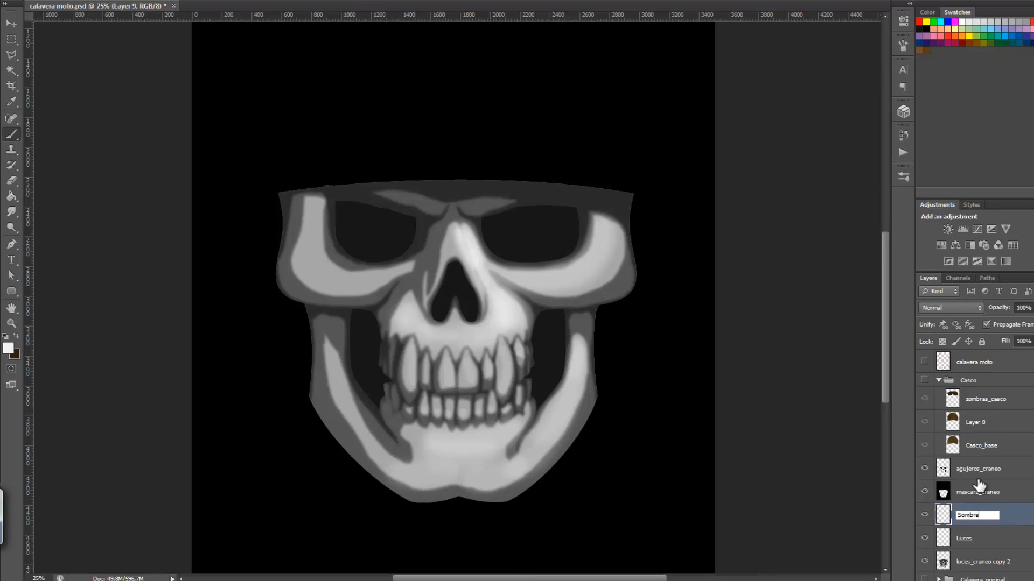
left_click(9, 348)
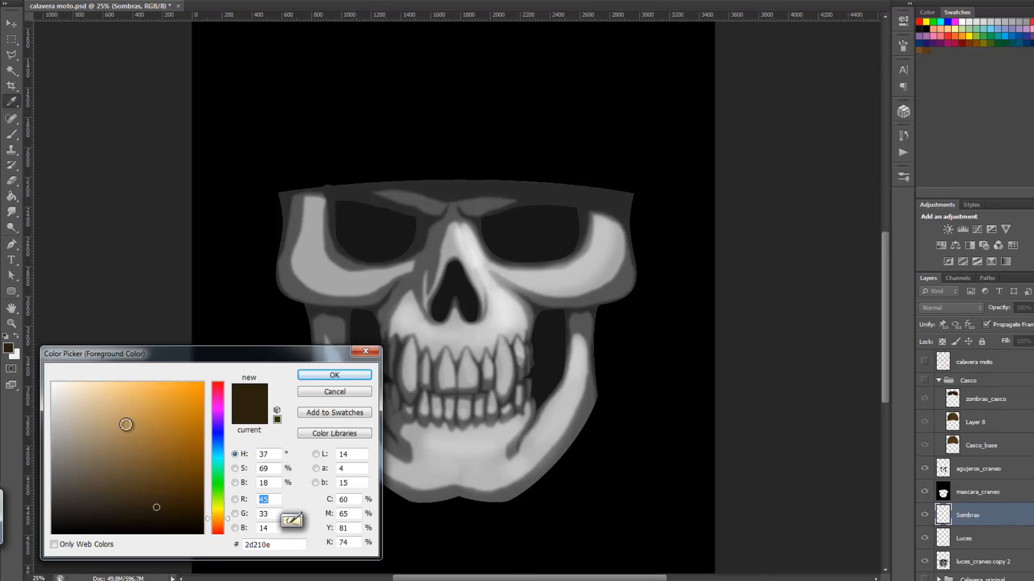
left_click(44, 524)
left_click(307, 370)
key("b")
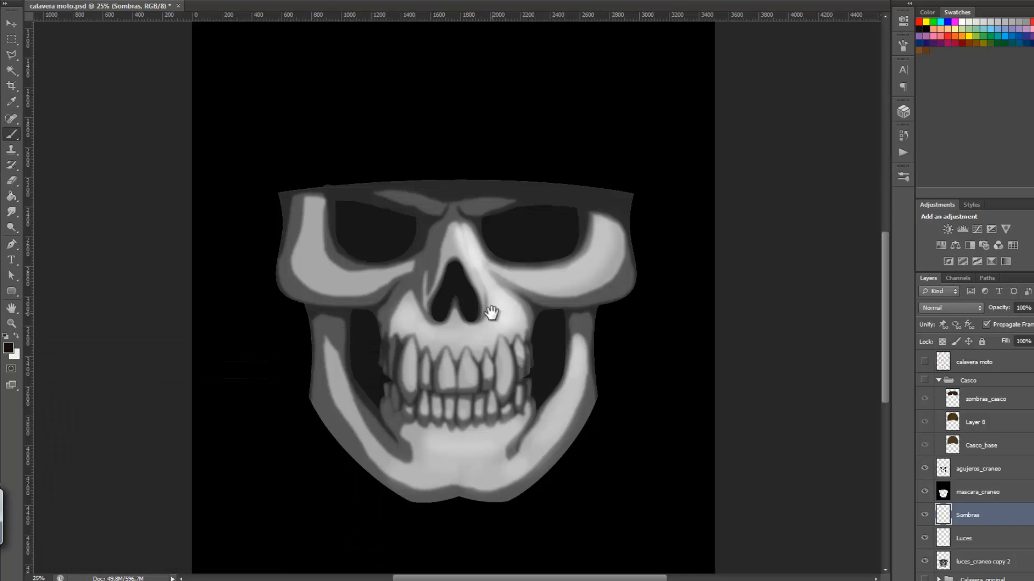
- Paint soft dark shading along the skull's forehead and set the foreground color to pure black (000000)
left_click(511, 306, "ctrl")
left_click(510, 307, "ctrl")
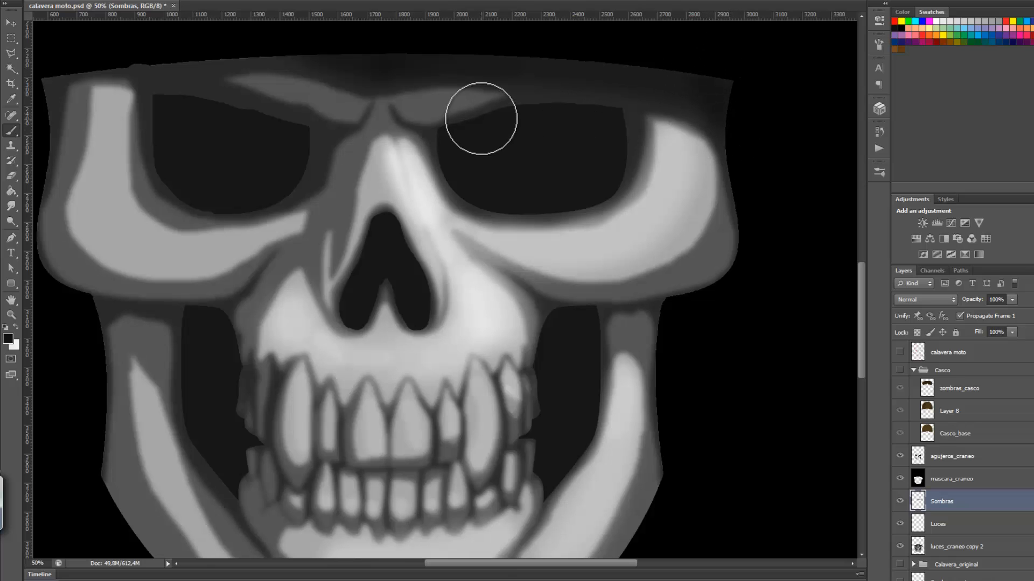
left_click(8, 339)
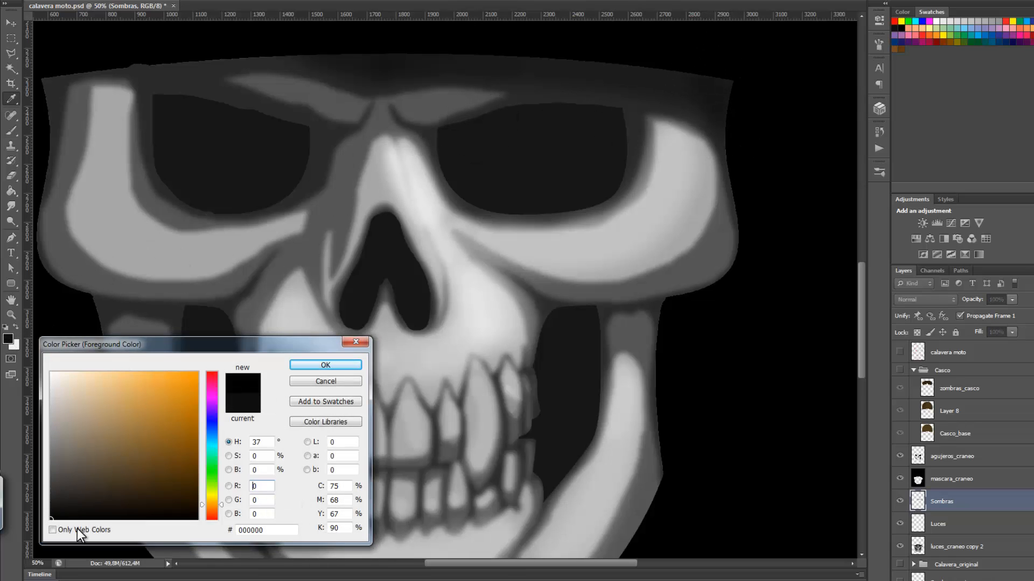
key("Return")
- Lower the agujeros_craneo layer's fill to 14% and move the Sombras layer above it
left_click(948, 457)
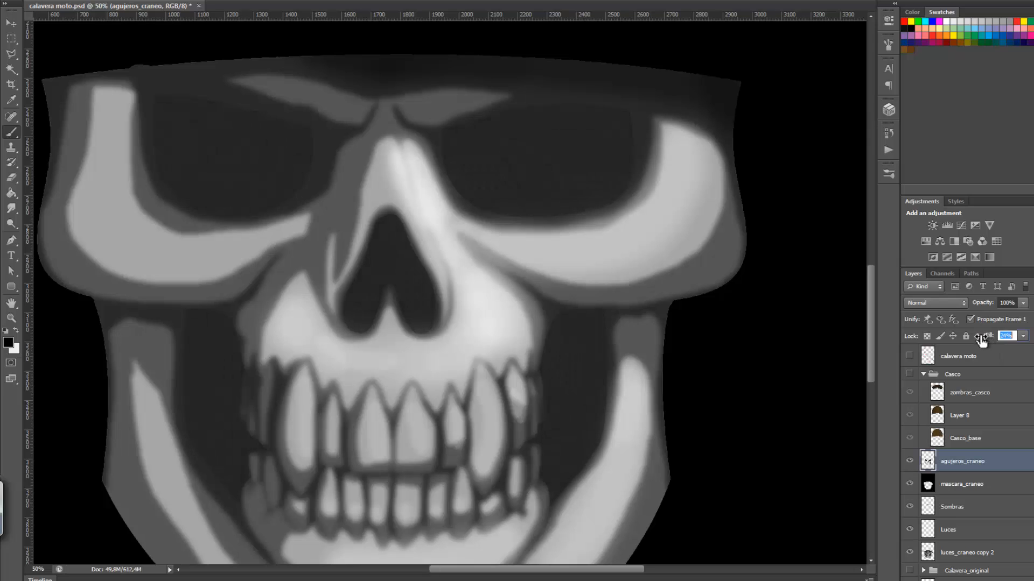
left_click(521, 154)
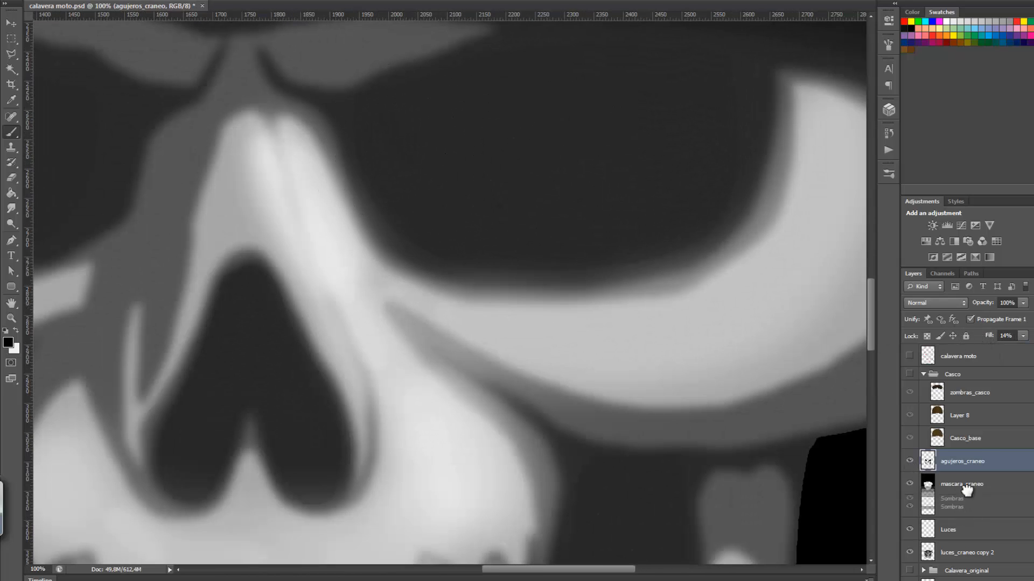
left_click_drag(967, 488, 964, 451)
- Paint soft black shading inside both eye sockets on the Sombras layer
mouse_move(393, 127)
left_mouse_down()
mouse_move(410, 196)
mouse_move(463, 174)
mouse_move(576, 190)
mouse_move(642, 153)
mouse_move(637, 91)
left_mouse_up()
mouse_move(426, 126)
left_mouse_down()
mouse_move(403, 123)
mouse_move(561, 83)
mouse_move(603, 127)
mouse_move(477, 148)
mouse_move(437, 120)
mouse_move(591, 85)
mouse_move(411, 127)
mouse_move(486, 152)
mouse_move(624, 128)
mouse_move(593, 161)
mouse_move(628, 128)
mouse_move(473, 131)
mouse_move(439, 195)
mouse_move(678, 276)
left_mouse_up()
key("space")
mouse_move(302, 212)
left_mouse_down()
mouse_move(201, 186)
mouse_move(215, 187)
mouse_move(197, 196)
mouse_move(276, 267)
mouse_move(390, 253)
mouse_move(378, 232)
left_mouse_up()
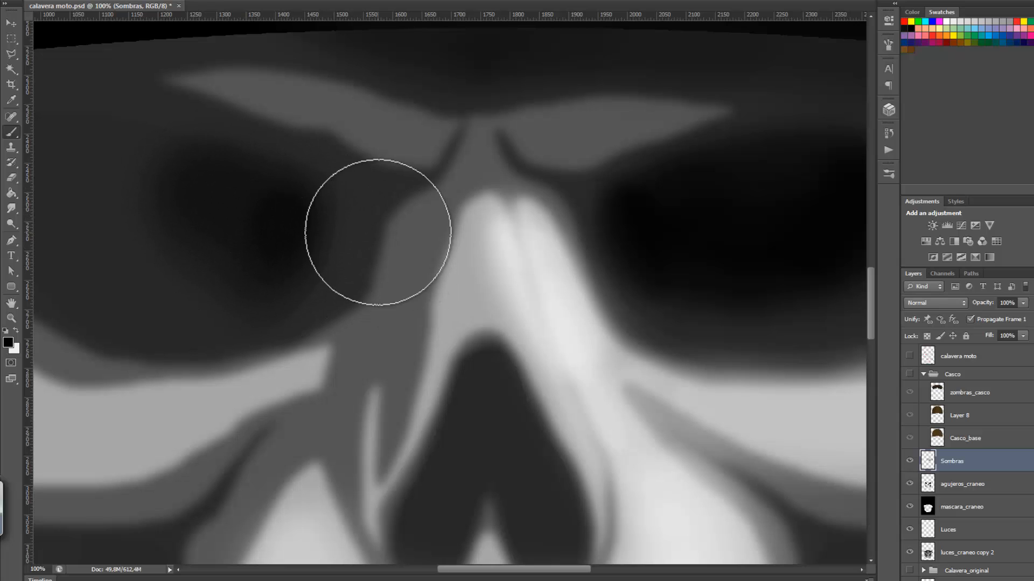
left_click(478, 301, "alt")
mouse_move(285, 223)
left_mouse_down()
mouse_move(230, 212)
mouse_move(229, 256)
mouse_move(257, 273)
mouse_move(281, 222)
mouse_move(247, 232)
mouse_move(308, 227)
mouse_move(263, 275)
mouse_move(320, 264)
mouse_move(342, 232)
mouse_move(235, 245)
mouse_move(301, 253)
mouse_move(321, 234)
mouse_move(271, 225)
mouse_move(309, 232)
mouse_move(263, 276)
mouse_move(220, 243)
mouse_move(335, 252)
mouse_move(350, 272)
mouse_move(322, 287)
mouse_move(281, 287)
mouse_move(215, 248)
mouse_move(225, 212)
mouse_move(335, 196)
mouse_move(454, 116)
mouse_move(448, 130)
mouse_move(529, 125)
mouse_move(591, 100)
mouse_move(387, 116)
mouse_move(432, 127)
mouse_move(664, 117)
mouse_move(604, 80)
left_mouse_up()
- Darken the upper edge of the forehead with soft black strokes on the Sombras layer
key("space")
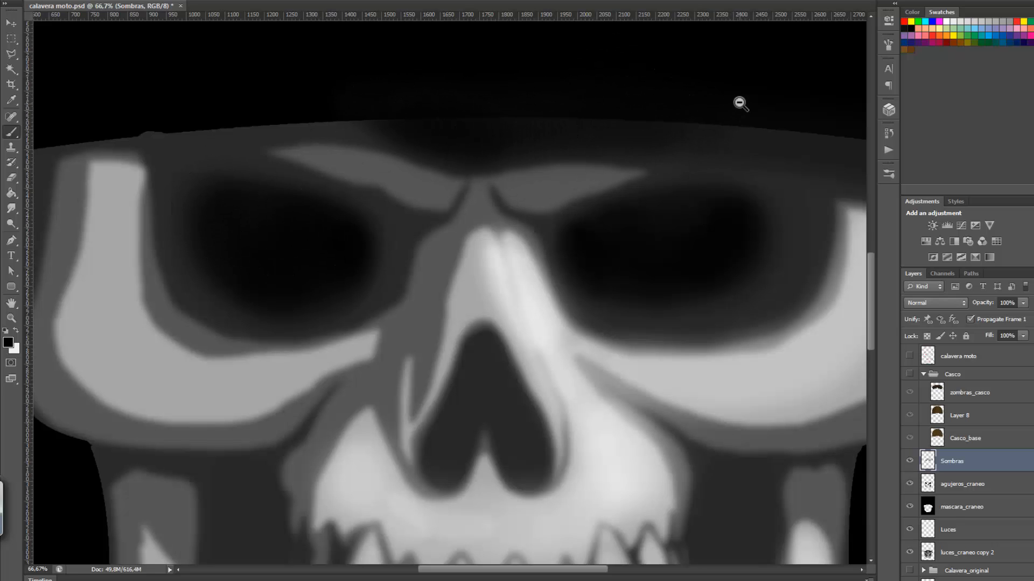
left_click(740, 104, "alt")
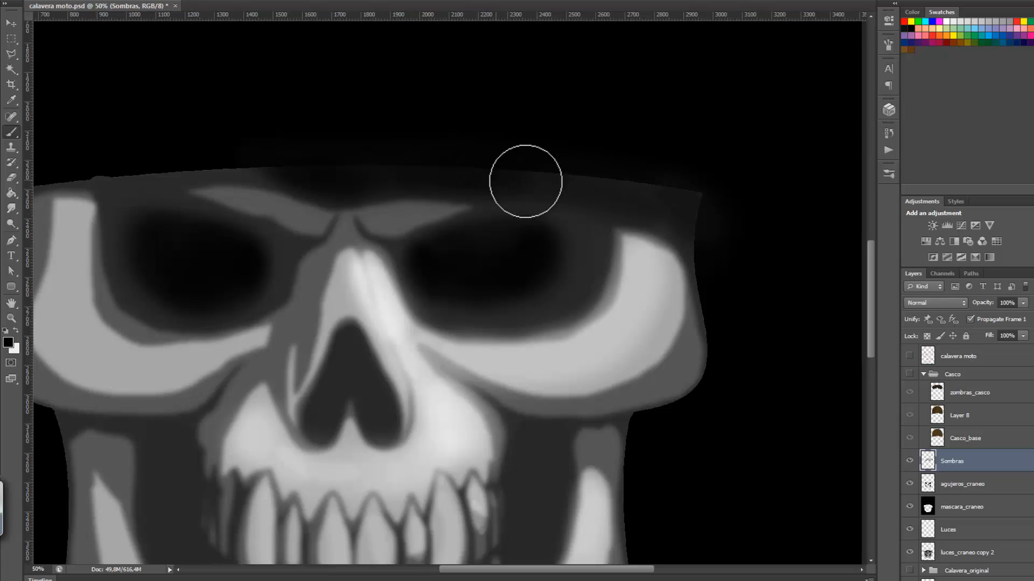
left_click_drag(268, 161, 169, 174)
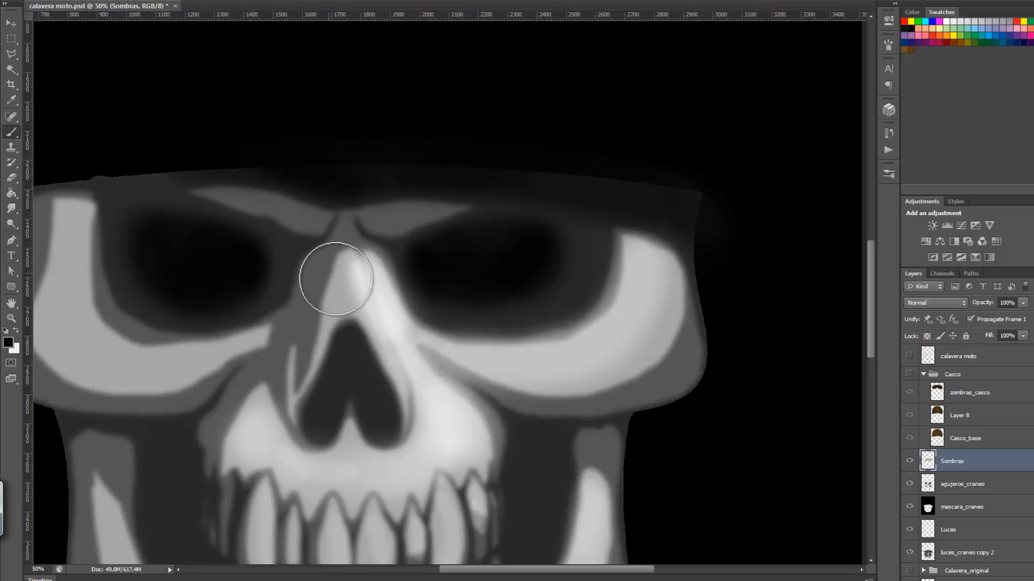
- Paint soft black shading down the left-hand cheek hollow beside the teeth on the Sombras layer
left_click_drag(420, 382, 439, 171)
left_click(420, 205, "ctrl")
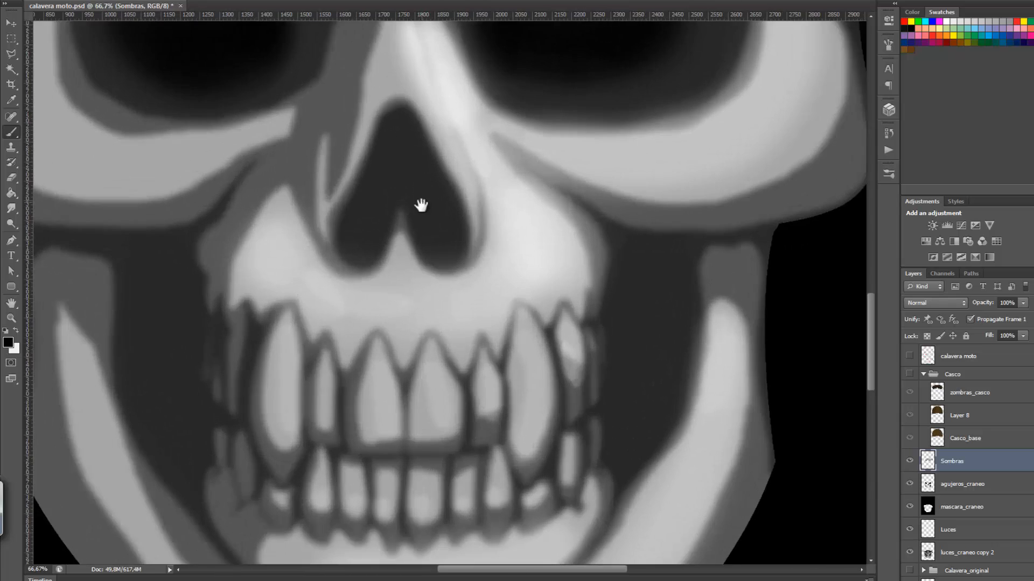
left_click_drag(420, 205, 494, 155)
left_click(494, 156, "ctrl")
left_click_drag(478, 192, 570, 132)
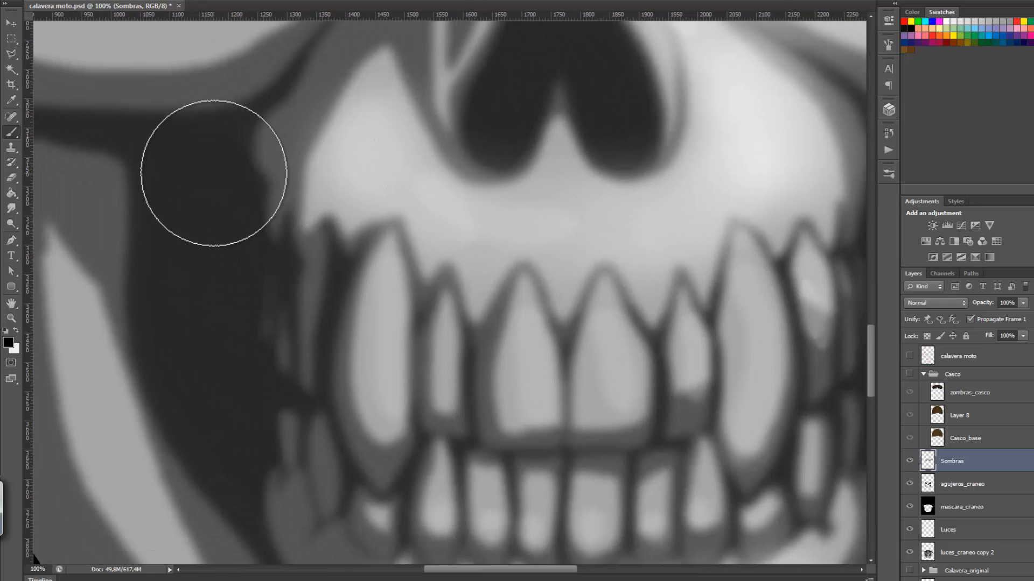
mouse_move(212, 166)
left_mouse_down()
mouse_move(226, 253)
mouse_move(220, 352)
mouse_move(252, 390)
mouse_move(213, 324)
mouse_move(212, 182)
mouse_move(195, 164)
mouse_move(179, 169)
mouse_move(184, 270)
mouse_move(208, 392)
mouse_move(244, 455)
mouse_move(250, 430)
mouse_move(190, 250)
mouse_move(194, 206)
mouse_move(210, 370)
mouse_move(236, 400)
mouse_move(227, 395)
mouse_move(201, 229)
mouse_move(352, 305)
mouse_move(289, 307)
mouse_move(170, 187)
mouse_move(171, 167)
mouse_move(172, 303)
mouse_move(206, 400)
left_mouse_up()
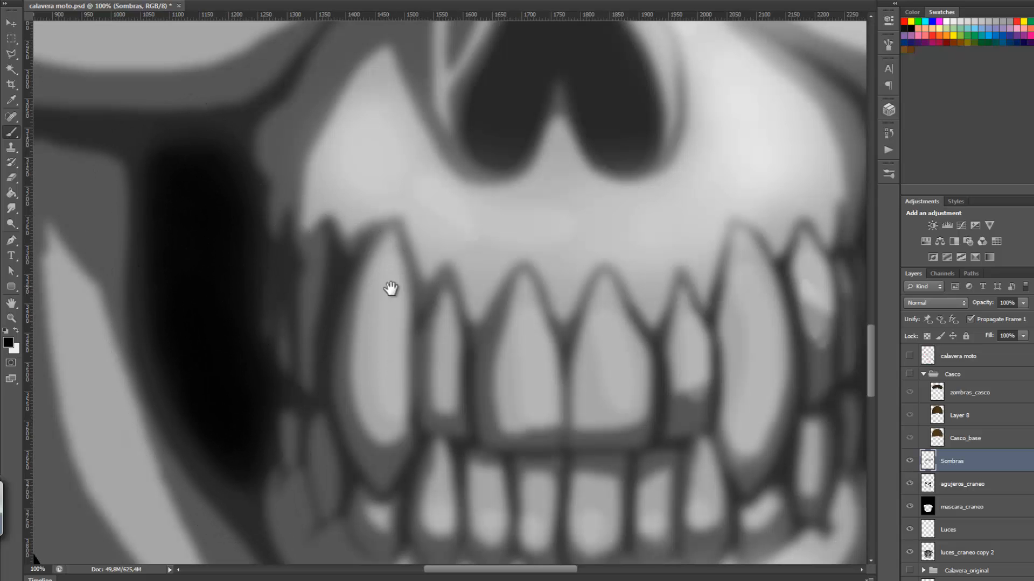
- Paint matching soft black shading in the right-hand cheek hollow on the Sombras layer
key("ctrl+minus")
left_click_drag(554, 314, 365, 247)
mouse_move(577, 220)
left_mouse_down()
mouse_move(581, 340)
mouse_move(606, 226)
mouse_move(593, 193)
mouse_move(611, 185)
mouse_move(607, 171)
mouse_move(603, 231)
mouse_move(591, 197)
mouse_move(596, 179)
mouse_move(620, 201)
mouse_move(612, 232)
left_mouse_up()
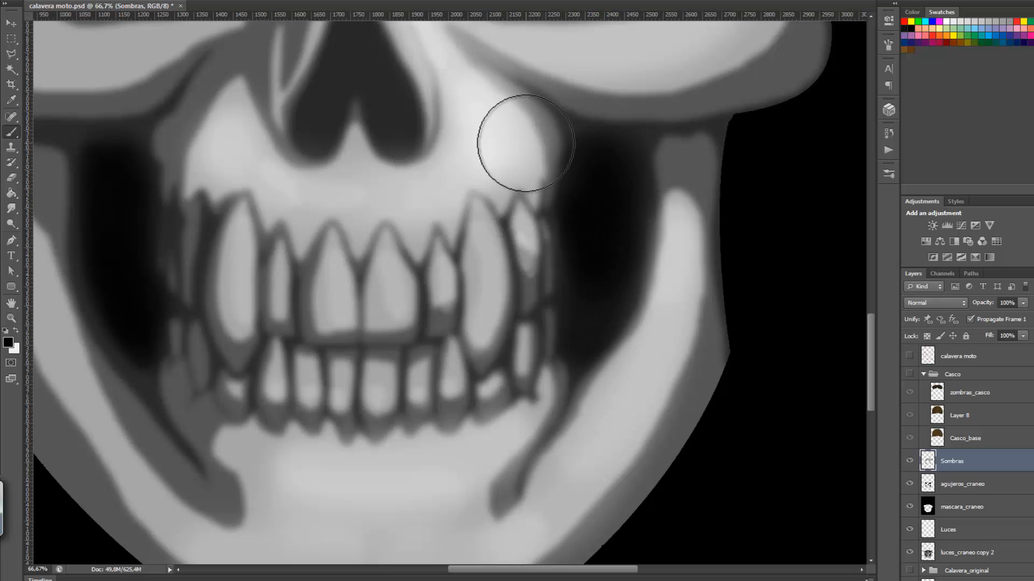
- Darken the inside of the nasal cavity with soft black strokes on the Sombras layer
left_click_drag(471, 166, 545, 299)
scroll(544, 300, "up", 1)
mouse_move(393, 138)
left_mouse_down()
mouse_move(376, 131)
mouse_move(395, 132)
mouse_move(386, 115)
mouse_move(422, 208)
mouse_move(357, 201)
mouse_move(383, 191)
mouse_move(448, 226)
left_mouse_up()
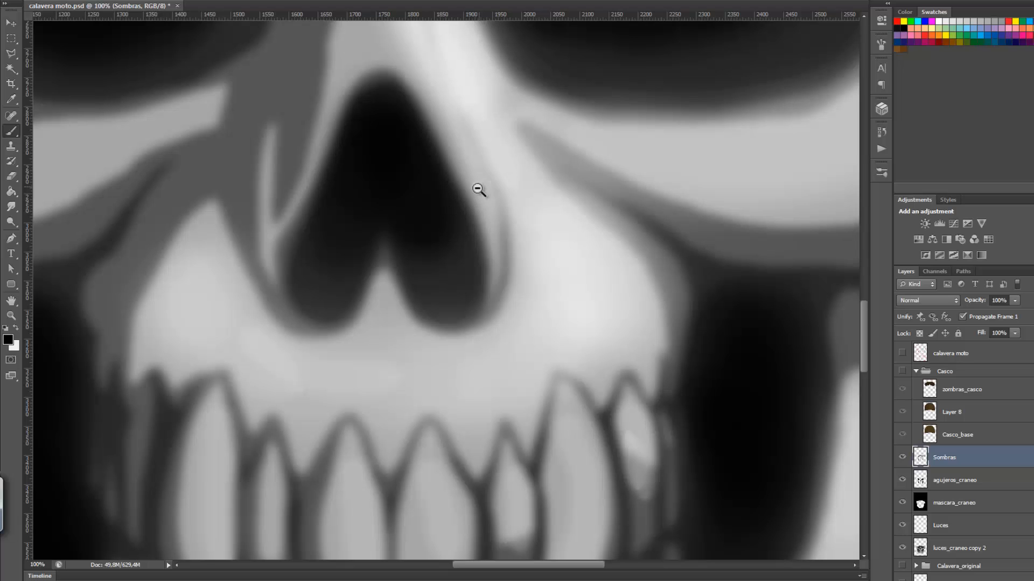
- Paint soft white highlights along the right-hand cheekbone and the side of the nose on the Luces layer, using a brush with 10% hardness
left_click(430, 218, "alt")
left_click(441, 215, "alt")
left_click(452, 217, "alt")
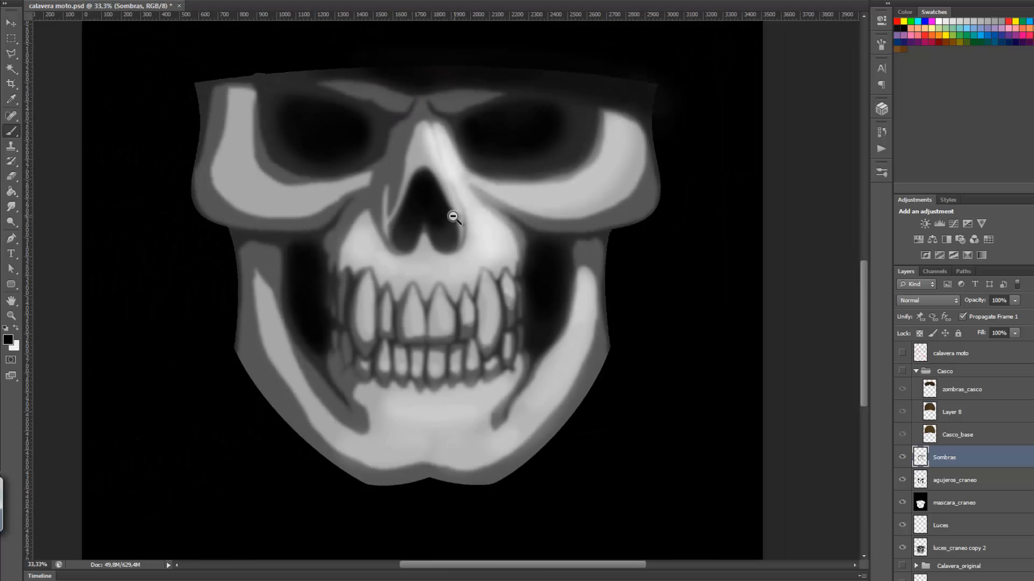
left_click(463, 220, "alt")
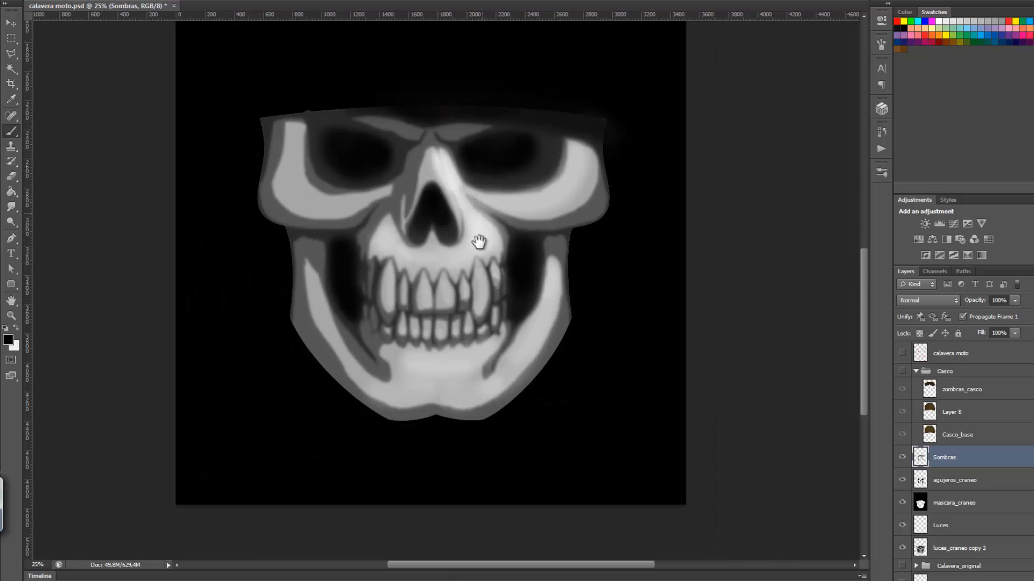
left_click(475, 258, "alt")
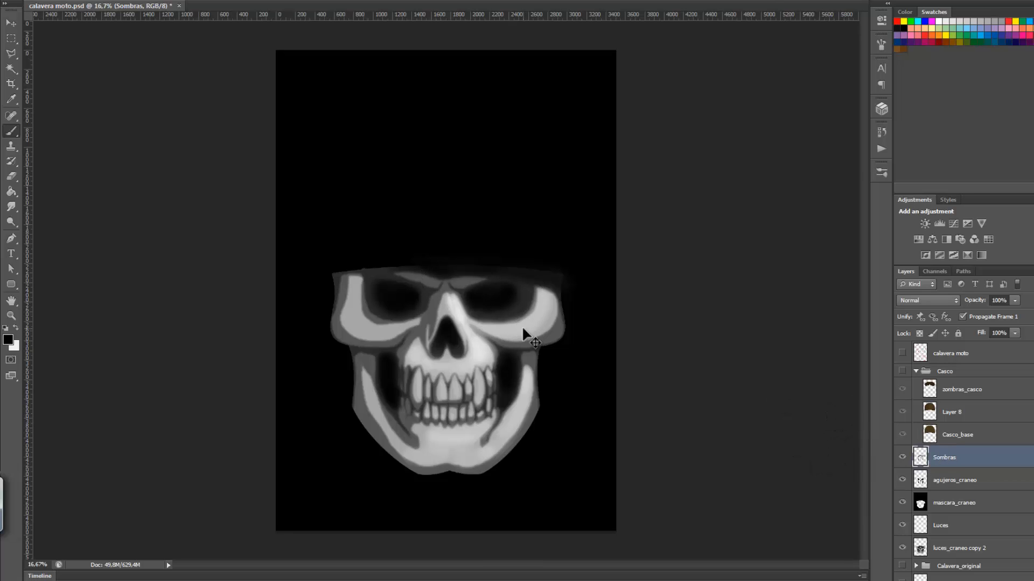
scroll(533, 339, "up", 1)
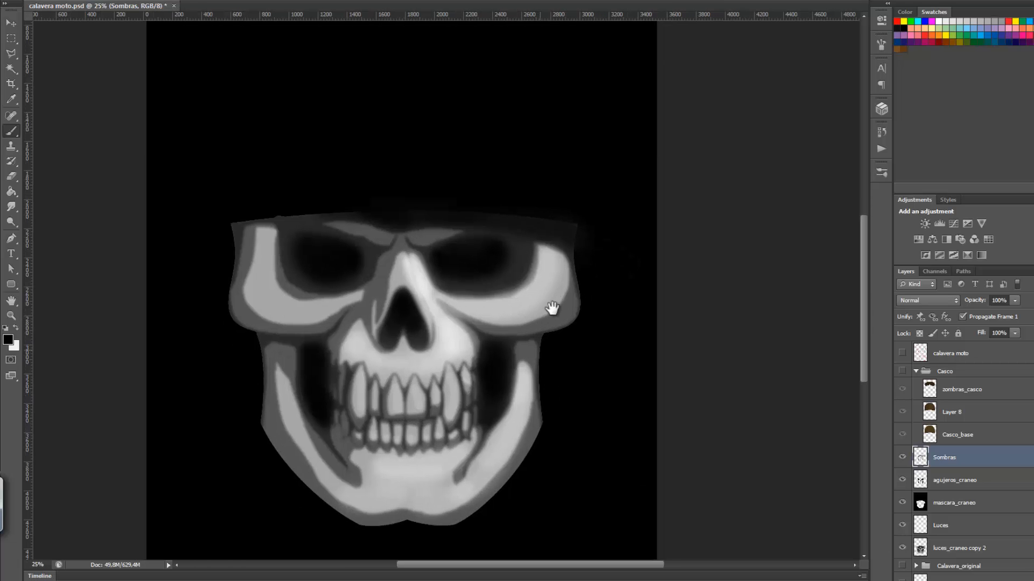
scroll(552, 308, "up", 1)
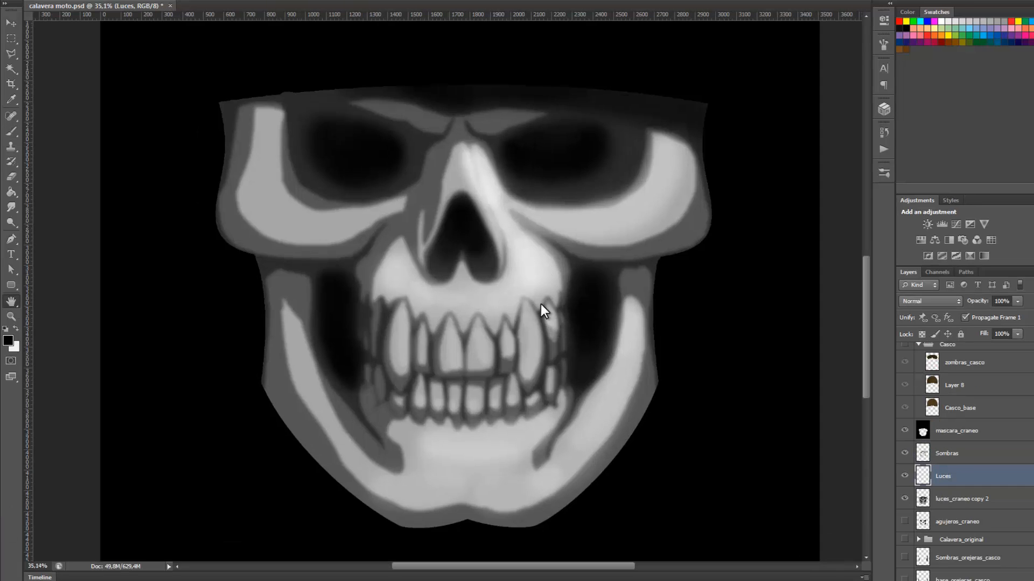
left_click_drag(462, 312, 472, 273)
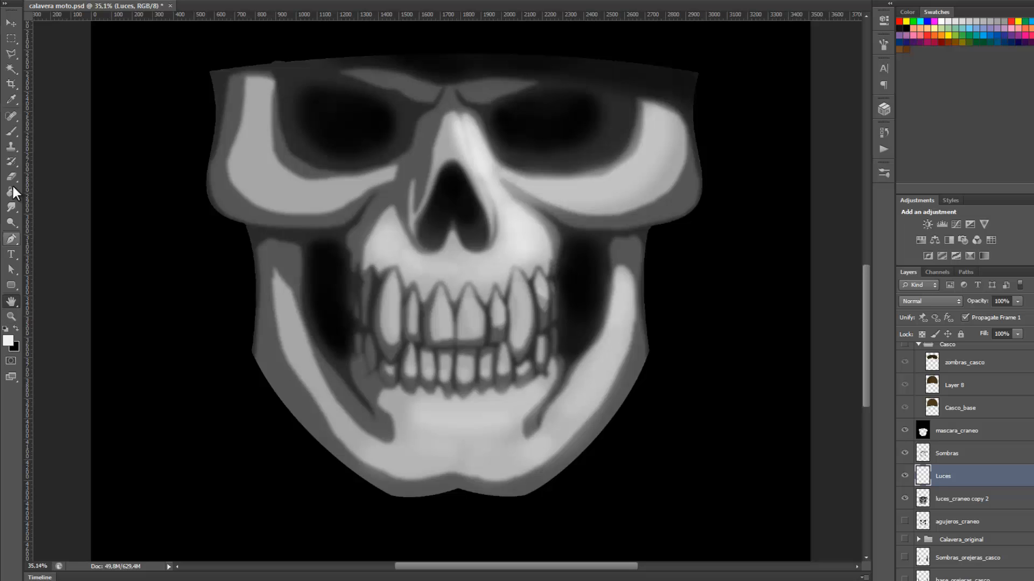
right_click(503, 199)
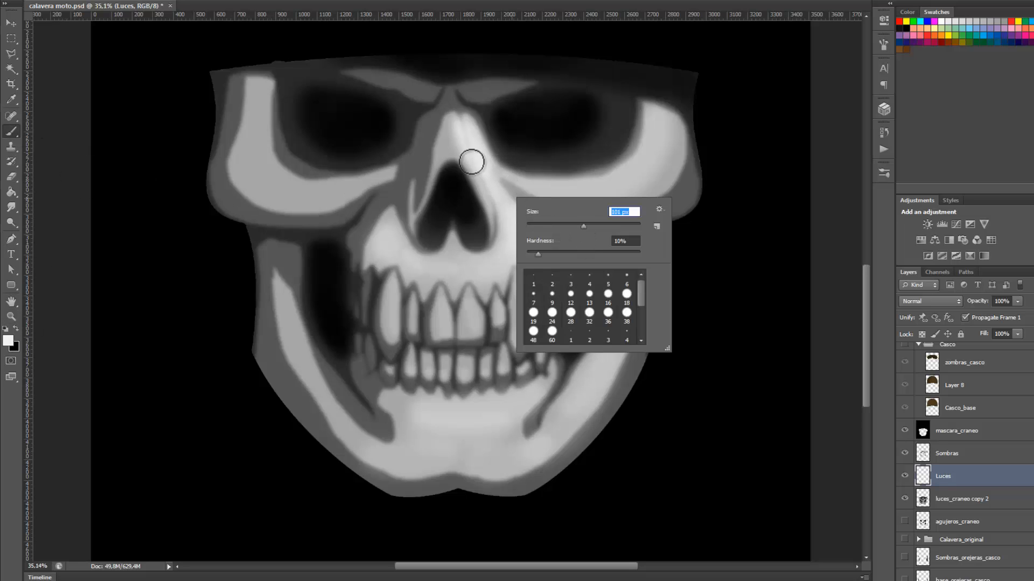
key("Return")
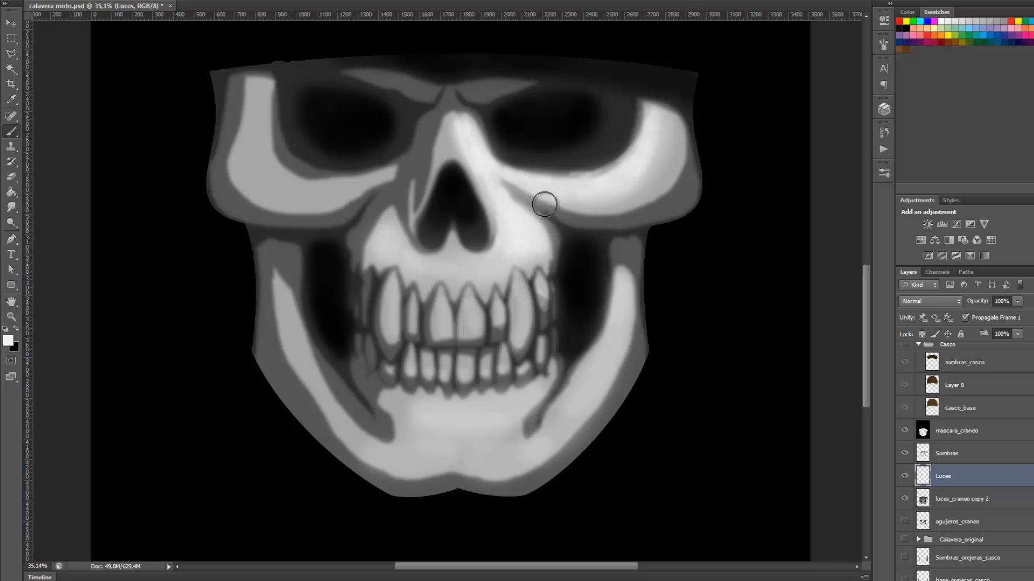
- Paint white highlights on the upper teeth, the bone above them and the upper chin on the Luces layer
scroll(551, 242, "up", 3)
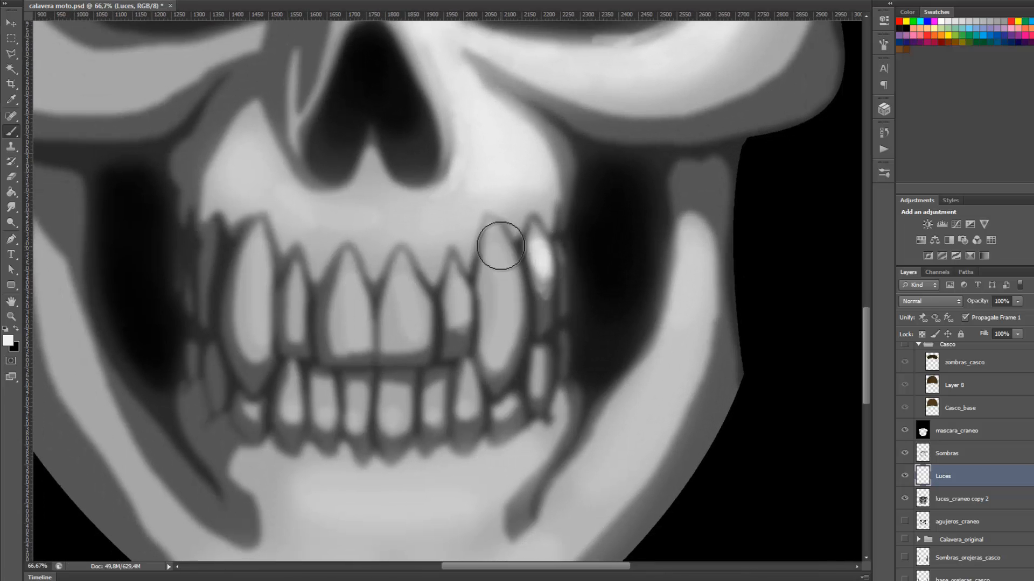
mouse_move(499, 240)
left_mouse_down()
mouse_move(513, 264)
mouse_move(505, 292)
mouse_move(497, 235)
mouse_move(487, 288)
mouse_move(506, 294)
mouse_move(510, 312)
mouse_move(508, 272)
mouse_move(489, 289)
mouse_move(510, 316)
mouse_move(512, 261)
left_mouse_up()
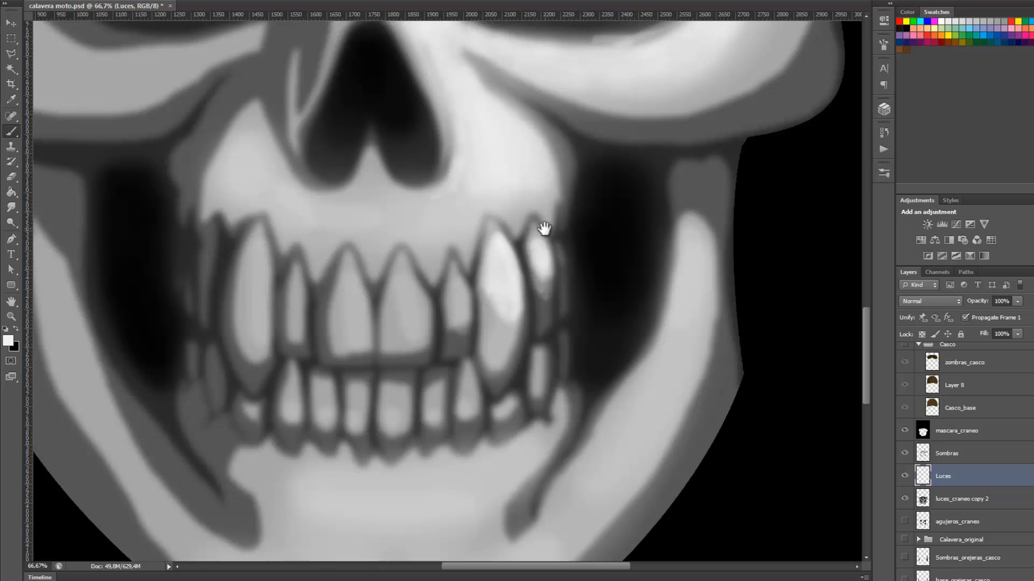
scroll(596, 203, "down", 2)
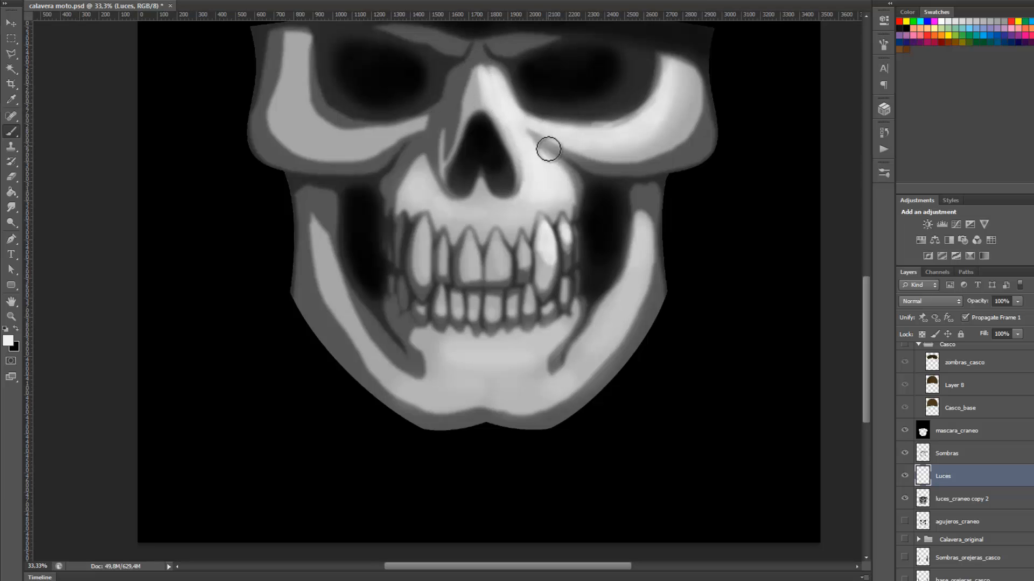
scroll(530, 232, "up", 4)
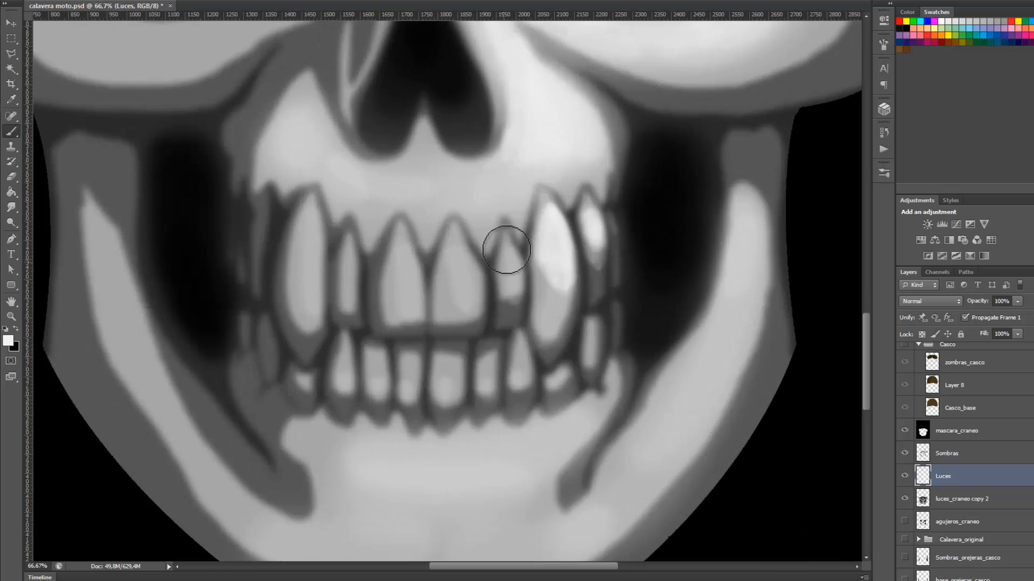
scroll(500, 263, "down", 3)
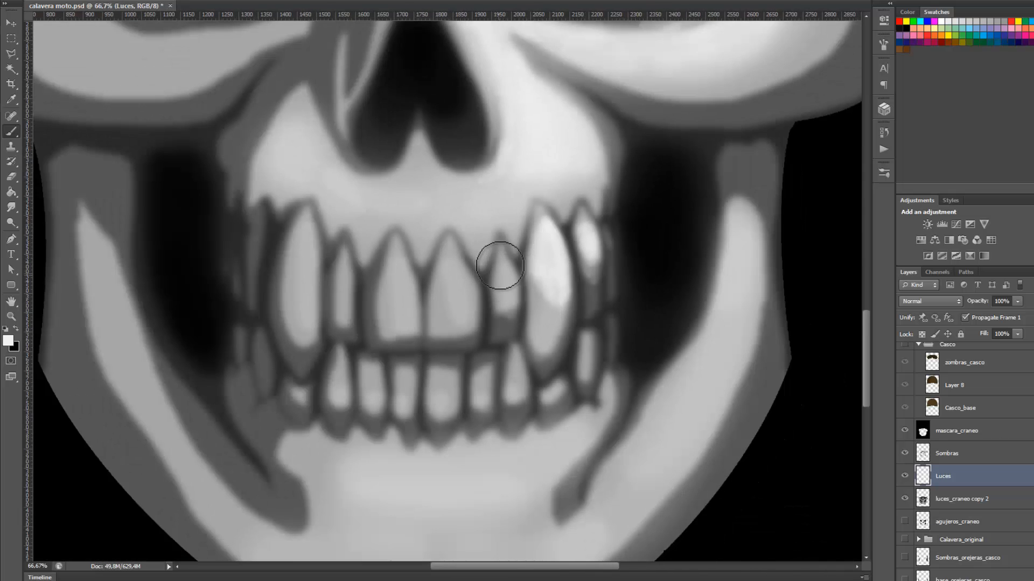
mouse_move(509, 273)
left_mouse_down()
mouse_move(459, 275)
mouse_move(454, 295)
mouse_move(450, 284)
mouse_move(439, 289)
mouse_move(450, 247)
left_mouse_up()
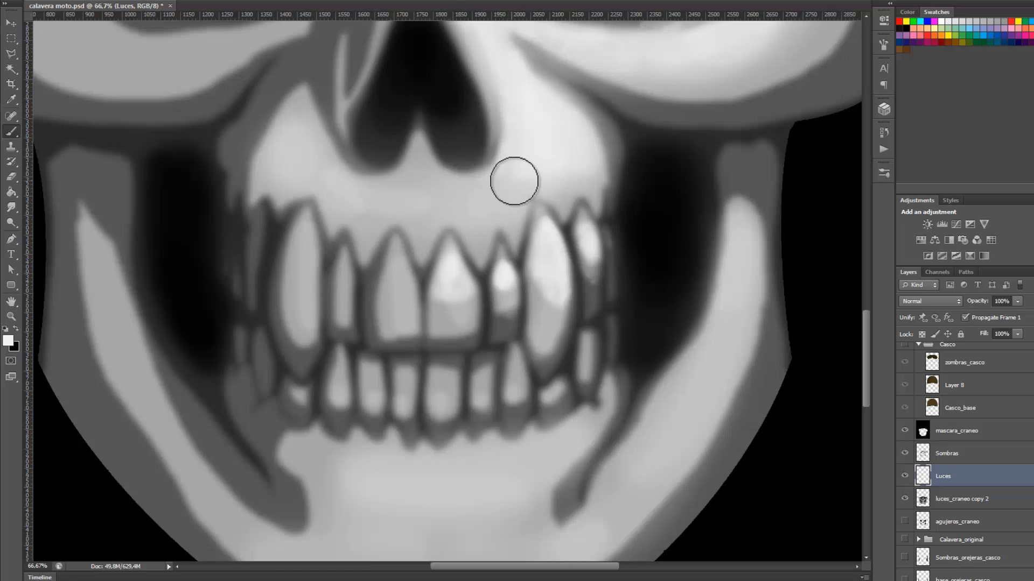
mouse_move(532, 180)
left_mouse_down()
mouse_move(479, 199)
mouse_move(490, 201)
mouse_move(523, 164)
mouse_move(471, 197)
mouse_move(587, 176)
mouse_move(536, 186)
mouse_move(496, 215)
mouse_move(483, 201)
mouse_move(469, 210)
mouse_move(531, 126)
mouse_move(491, 158)
mouse_move(427, 324)
mouse_move(457, 291)
mouse_move(468, 333)
mouse_move(397, 259)
mouse_move(400, 279)
mouse_move(391, 278)
mouse_move(402, 276)
mouse_move(398, 248)
mouse_move(400, 288)
mouse_move(346, 263)
mouse_move(343, 299)
mouse_move(309, 228)
mouse_move(306, 289)
mouse_move(304, 245)
mouse_move(320, 376)
mouse_move(382, 463)
mouse_move(339, 395)
mouse_move(446, 496)
mouse_move(292, 457)
mouse_move(417, 481)
mouse_move(519, 466)
mouse_move(591, 431)
mouse_move(536, 470)
mouse_move(396, 482)
mouse_move(298, 461)
mouse_move(559, 459)
left_mouse_up()
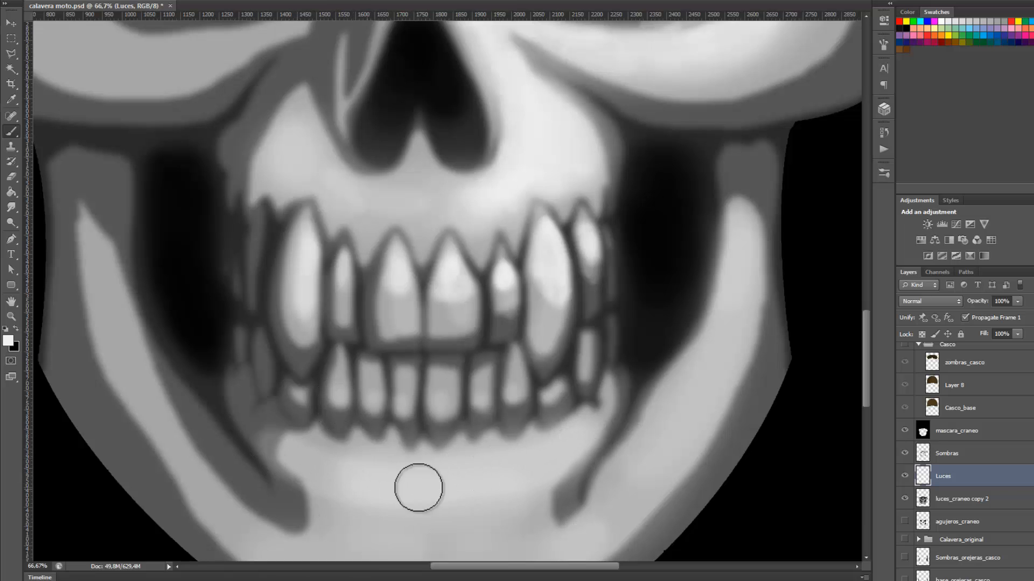
- Paint white highlights along both sides of the jawbone, the chin and the left-hand cheekbone on the Luces layer
left_click(600, 389, "ctrl+alt")
left_click(652, 356, "ctrl+alt")
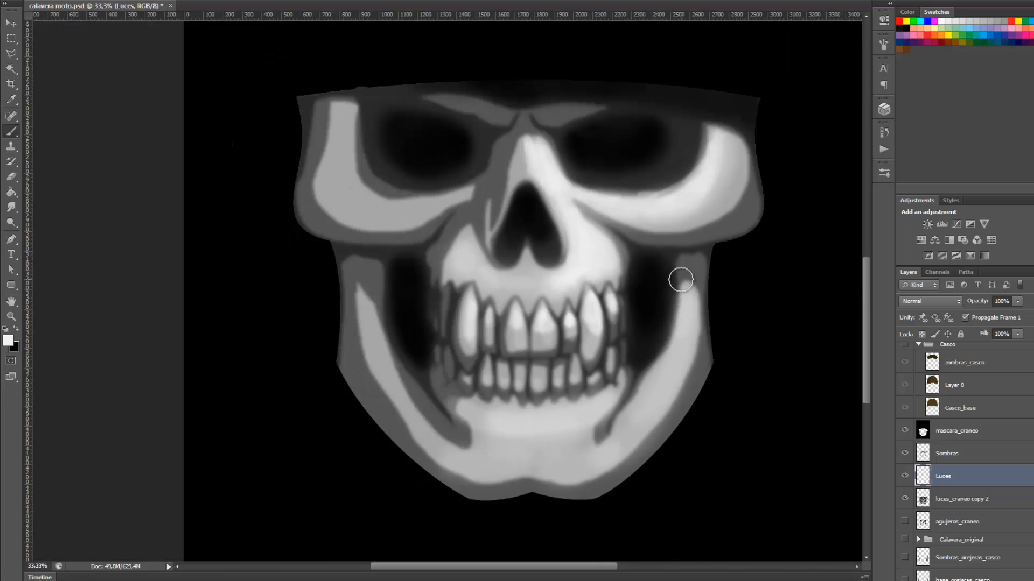
mouse_move(645, 398)
left_mouse_down()
mouse_move(680, 339)
mouse_move(636, 421)
mouse_move(688, 305)
mouse_move(657, 388)
mouse_move(666, 377)
mouse_move(686, 320)
mouse_move(616, 439)
mouse_move(629, 437)
mouse_move(576, 417)
mouse_move(527, 457)
mouse_move(567, 481)
mouse_move(583, 458)
mouse_move(553, 460)
mouse_move(582, 464)
mouse_move(549, 475)
mouse_move(561, 464)
mouse_move(477, 463)
mouse_move(597, 450)
mouse_move(504, 453)
mouse_move(567, 444)
mouse_move(495, 482)
mouse_move(478, 456)
mouse_move(550, 455)
mouse_move(486, 465)
mouse_move(588, 461)
mouse_move(477, 468)
left_mouse_up()
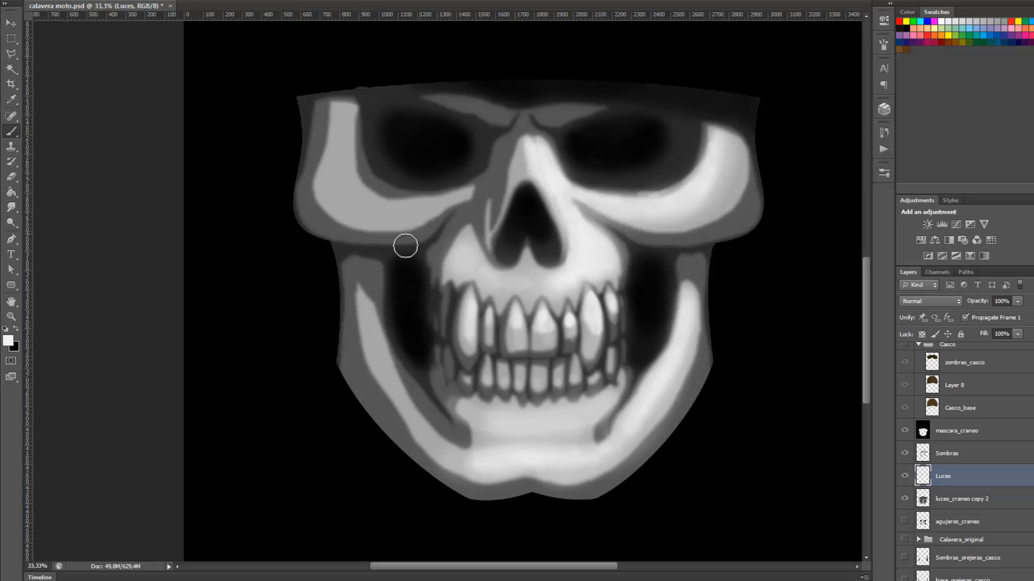
mouse_move(419, 206)
left_mouse_down()
mouse_move(365, 202)
mouse_move(343, 140)
mouse_move(369, 173)
mouse_move(421, 204)
mouse_move(370, 196)
mouse_move(345, 113)
mouse_move(355, 177)
mouse_move(438, 201)
mouse_move(395, 207)
mouse_move(355, 177)
mouse_move(390, 207)
mouse_move(418, 200)
mouse_move(405, 210)
mouse_move(373, 206)
mouse_move(381, 208)
mouse_move(343, 143)
mouse_move(339, 166)
mouse_move(379, 207)
left_mouse_up()
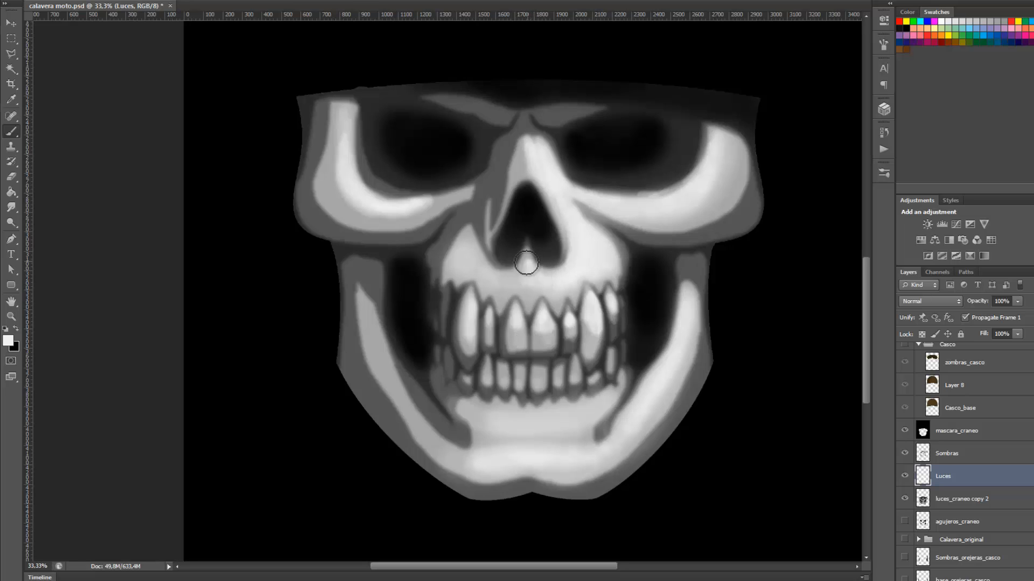
mouse_move(379, 319)
left_mouse_down()
mouse_move(366, 301)
mouse_move(384, 354)
mouse_move(373, 353)
mouse_move(394, 384)
mouse_move(362, 314)
left_mouse_up()
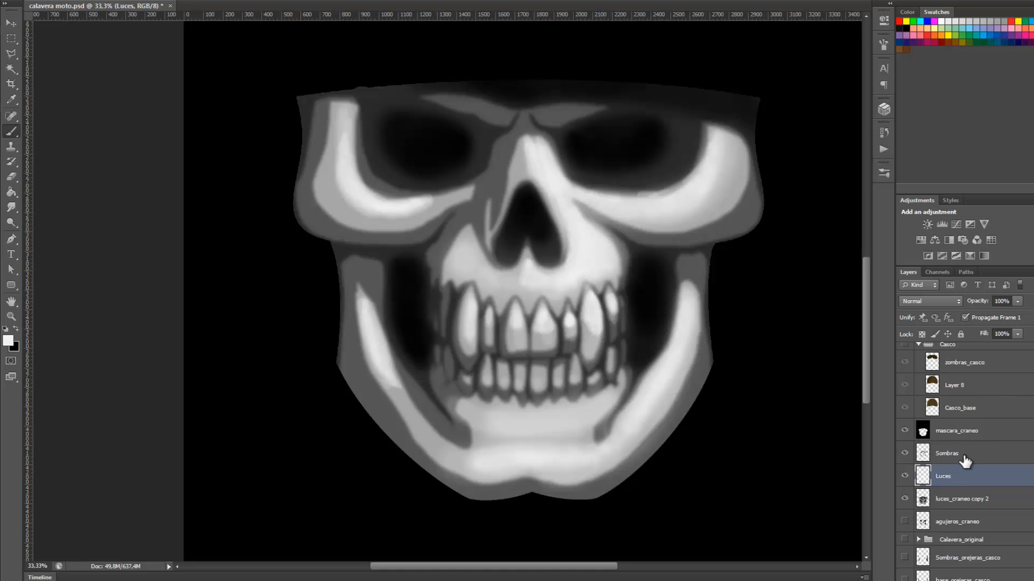
- With the Sombras layer selected, outline the left-hand cheek hollow in Quick Mask mode using a hard 27 px black brush
left_click(970, 458)
left_click(989, 479)
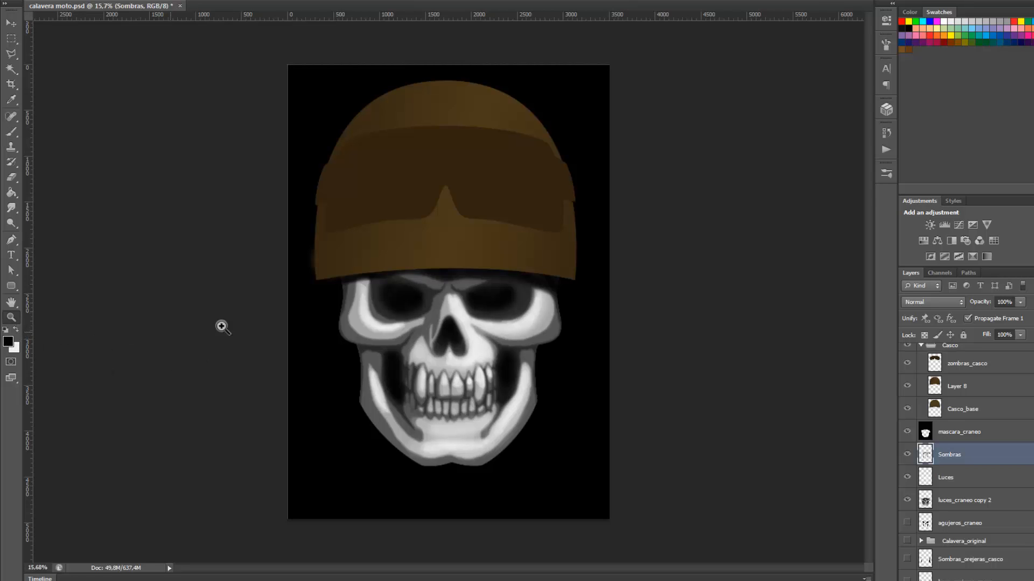
left_click(441, 389)
mouse_move(206, 146)
left_mouse_down()
mouse_move(299, 337)
mouse_move(252, 257)
mouse_move(256, 307)
left_mouse_up()
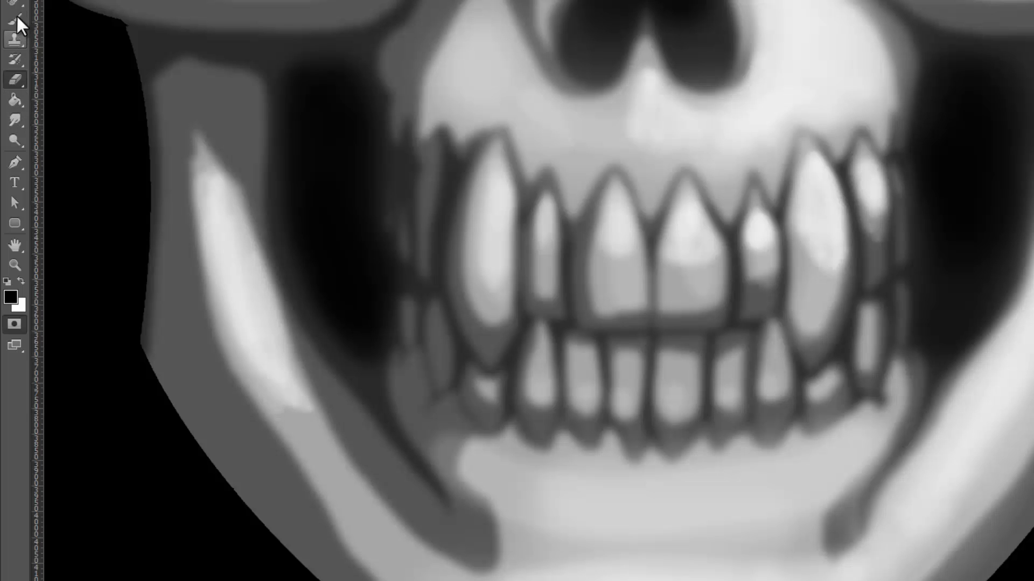
key("b")
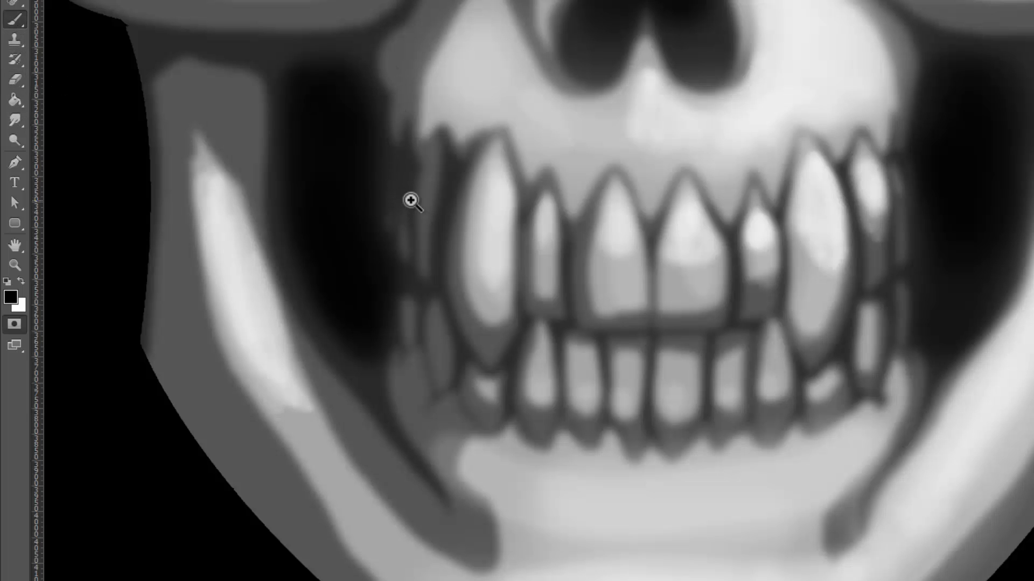
left_click(410, 201, "ctrl")
left_click_drag(402, 203, 443, 234)
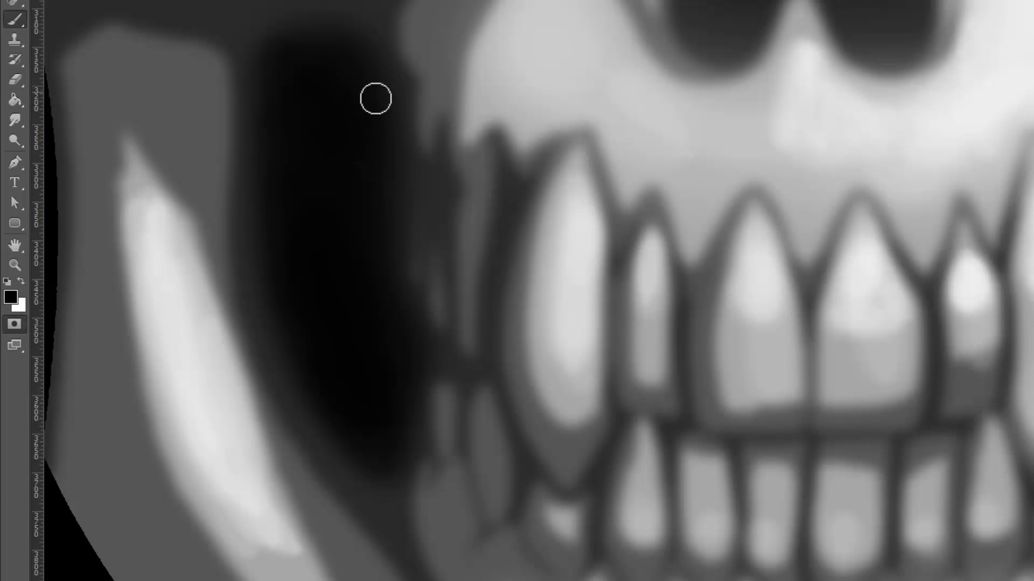
mouse_move(383, 106)
left_mouse_down()
mouse_move(397, 164)
mouse_move(390, 278)
mouse_move(411, 330)
mouse_move(390, 469)
mouse_move(346, 485)
mouse_move(286, 468)
mouse_move(222, 373)
left_mouse_up()
mouse_move(207, 338)
left_mouse_down()
mouse_move(189, 164)
mouse_move(208, 100)
mouse_move(268, 42)
mouse_move(337, 38)
mouse_move(363, 57)
mouse_move(381, 103)
mouse_move(382, 308)
mouse_move(396, 337)
mouse_move(387, 445)
mouse_move(361, 474)
mouse_move(308, 469)
mouse_move(267, 418)
left_mouse_up()
- Enlarge the brush to 70 px and fill the outlined left-hand cheek hollow in the quick mask
right_click(312, 371)
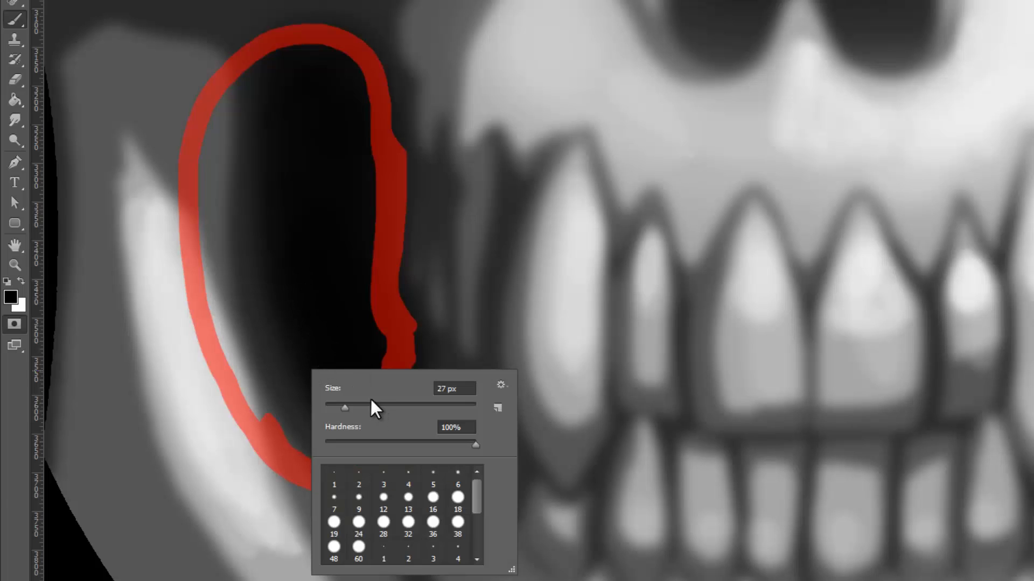
left_click(307, 254)
left_click(305, 247)
right_click(342, 299)
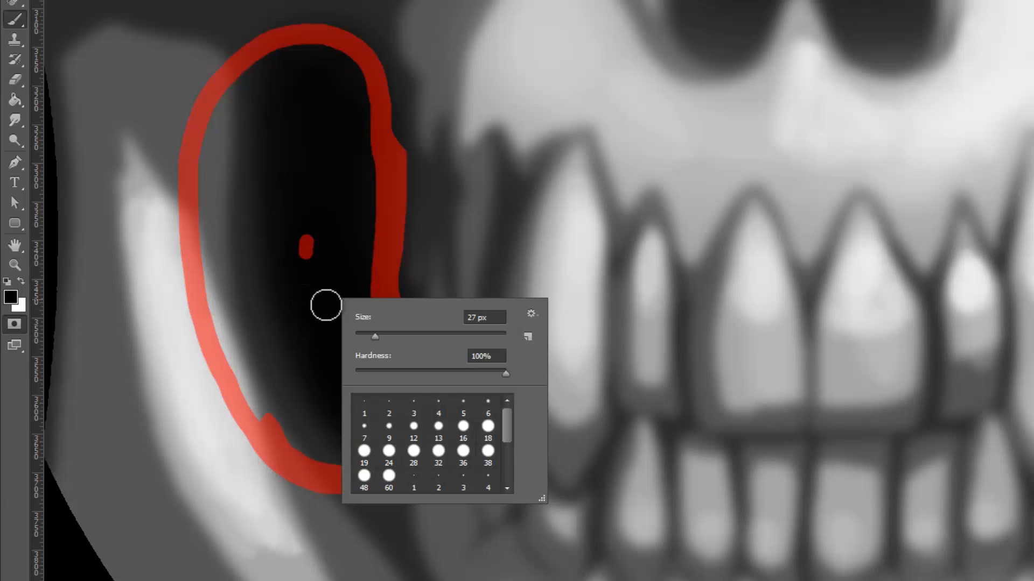
left_click(404, 332)
left_click(332, 265)
mouse_move(337, 260)
left_mouse_down()
mouse_move(352, 273)
mouse_move(357, 212)
mouse_move(357, 267)
mouse_move(347, 81)
mouse_move(332, 63)
mouse_move(304, 60)
mouse_move(268, 73)
mouse_move(247, 92)
mouse_move(247, 111)
mouse_move(308, 103)
mouse_move(345, 177)
mouse_move(318, 128)
mouse_move(328, 234)
mouse_move(260, 126)
mouse_move(247, 232)
mouse_move(239, 117)
mouse_move(222, 139)
mouse_move(220, 254)
mouse_move(246, 376)
mouse_move(270, 425)
mouse_move(300, 448)
mouse_move(342, 453)
mouse_move(360, 431)
mouse_move(362, 280)
mouse_move(345, 395)
mouse_move(317, 372)
mouse_move(305, 238)
mouse_move(306, 369)
mouse_move(276, 365)
mouse_move(258, 215)
left_mouse_up()
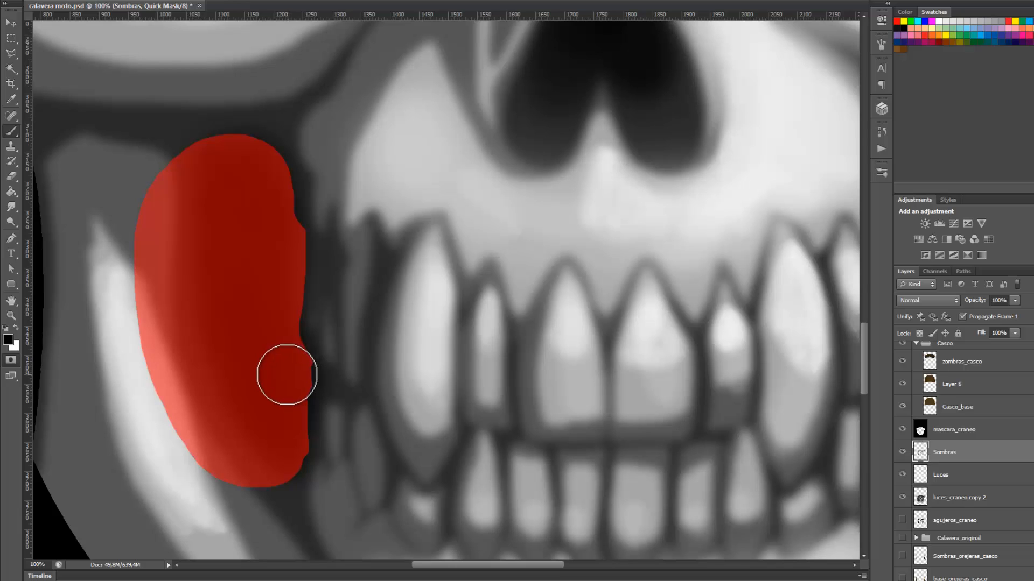
left_click(293, 373)
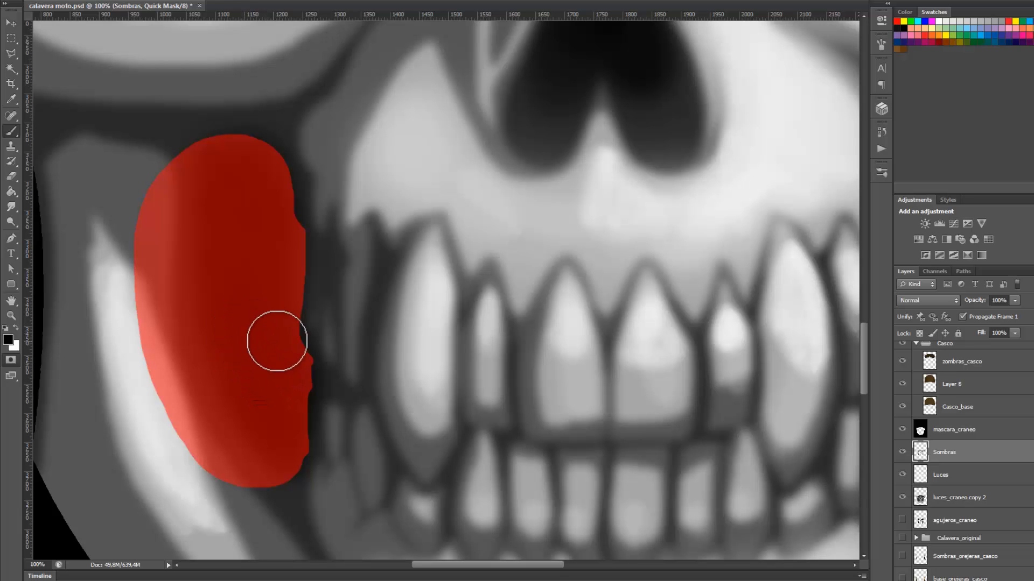
- Outline the right-hand cheek hollow in the quick mask with a smaller hard black brush, thickening the edge beside the teeth
mouse_move(543, 354)
left_mouse_down()
mouse_move(489, 323)
mouse_move(300, 277)
left_mouse_up()
right_click(552, 210)
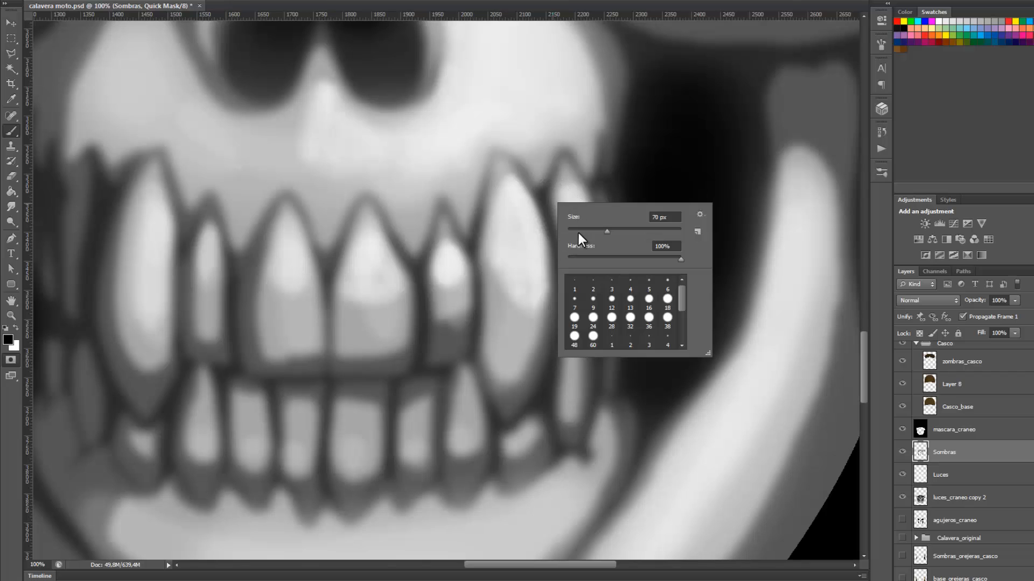
left_click(579, 230)
left_click(660, 95)
left_click_drag(649, 84, 639, 133)
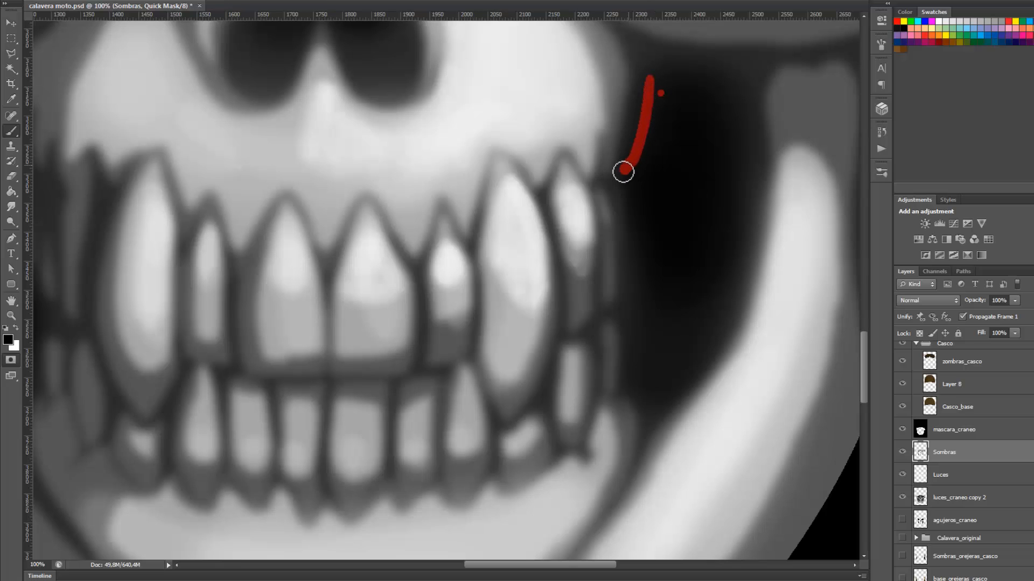
left_click_drag(624, 195, 626, 254)
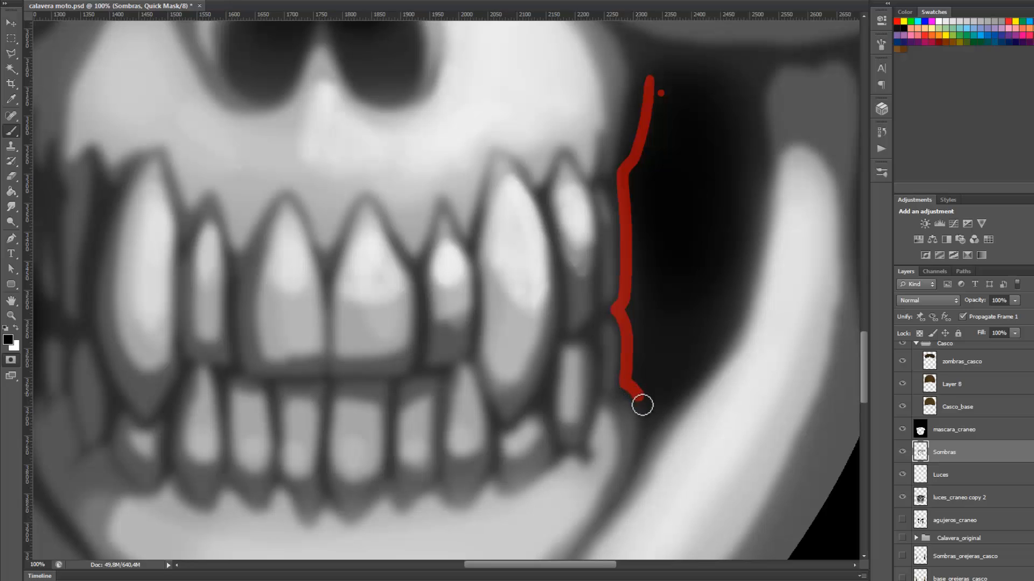
mouse_move(666, 412)
left_mouse_down()
mouse_move(709, 395)
mouse_move(759, 342)
mouse_move(780, 269)
mouse_move(784, 148)
left_mouse_up()
mouse_move(756, 71)
left_mouse_down()
mouse_move(736, 57)
mouse_move(662, 71)
left_mouse_up()
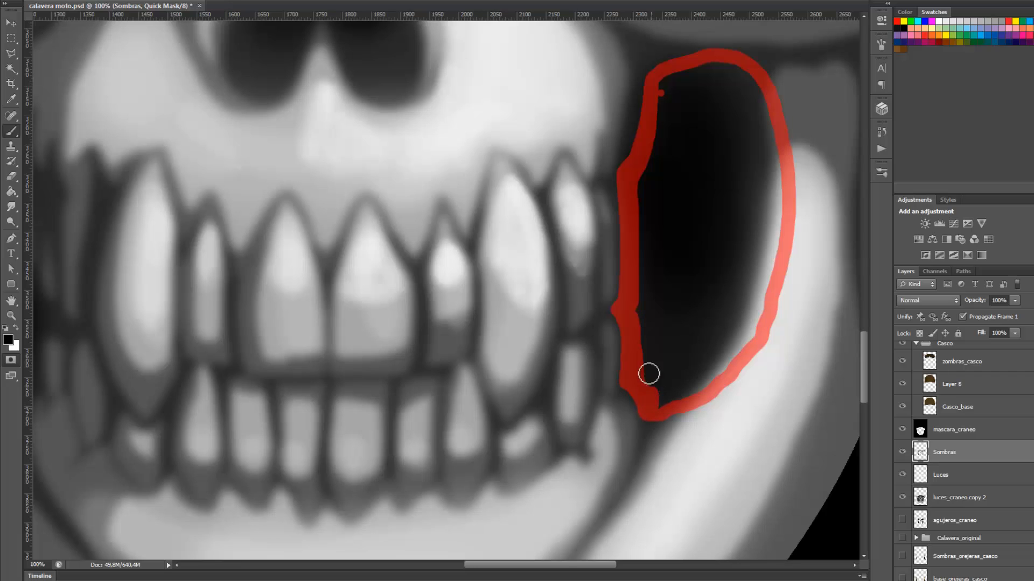
left_click_drag(649, 373, 641, 178)
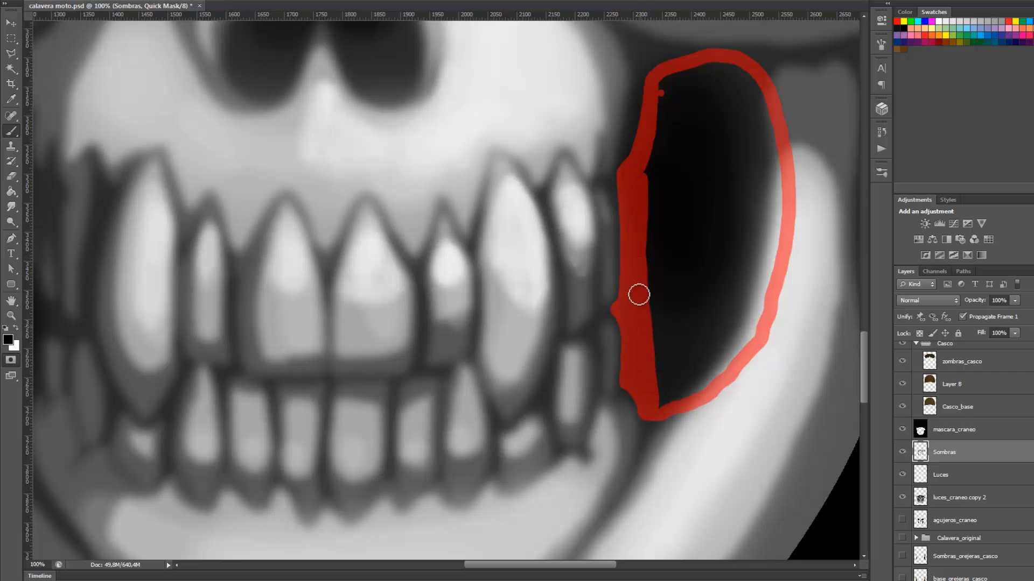
- Fill the outlined right-hand cheek hollow with a 79 px brush and convert the quick mask to a selection
right_click(688, 266)
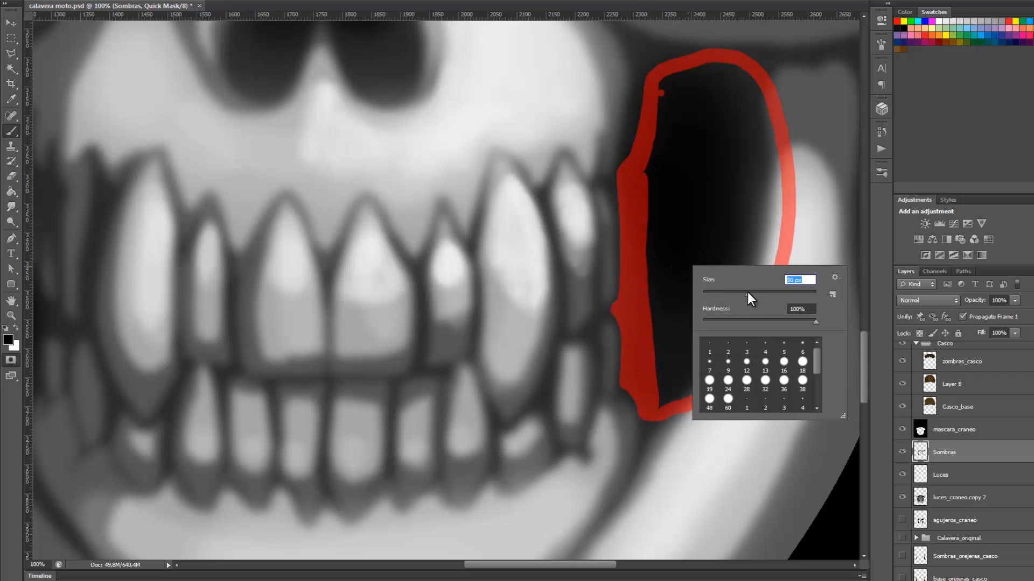
mouse_move(686, 183)
left_mouse_down()
mouse_move(680, 242)
mouse_move(665, 164)
mouse_move(656, 180)
mouse_move(667, 95)
mouse_move(722, 80)
mouse_move(751, 112)
mouse_move(758, 258)
left_mouse_up()
mouse_move(730, 209)
left_mouse_down()
mouse_move(703, 121)
mouse_move(695, 237)
mouse_move(663, 339)
mouse_move(655, 251)
mouse_move(652, 264)
mouse_move(654, 355)
left_mouse_up()
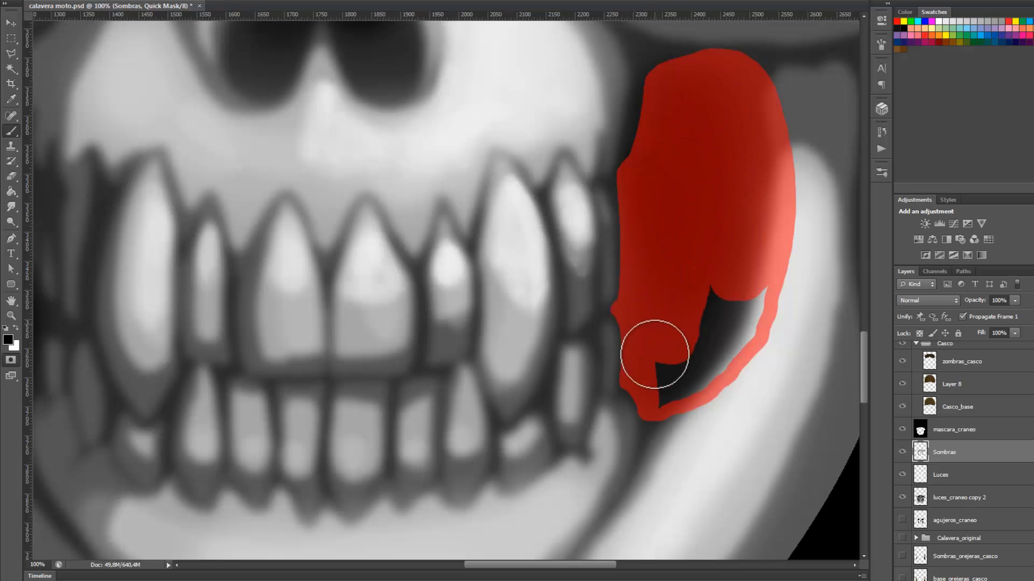
mouse_move(660, 391)
left_mouse_down()
mouse_move(710, 354)
mouse_move(734, 314)
mouse_move(739, 267)
mouse_move(705, 325)
mouse_move(721, 289)
mouse_move(743, 277)
mouse_move(753, 285)
mouse_move(744, 319)
mouse_move(718, 342)
left_mouse_up()
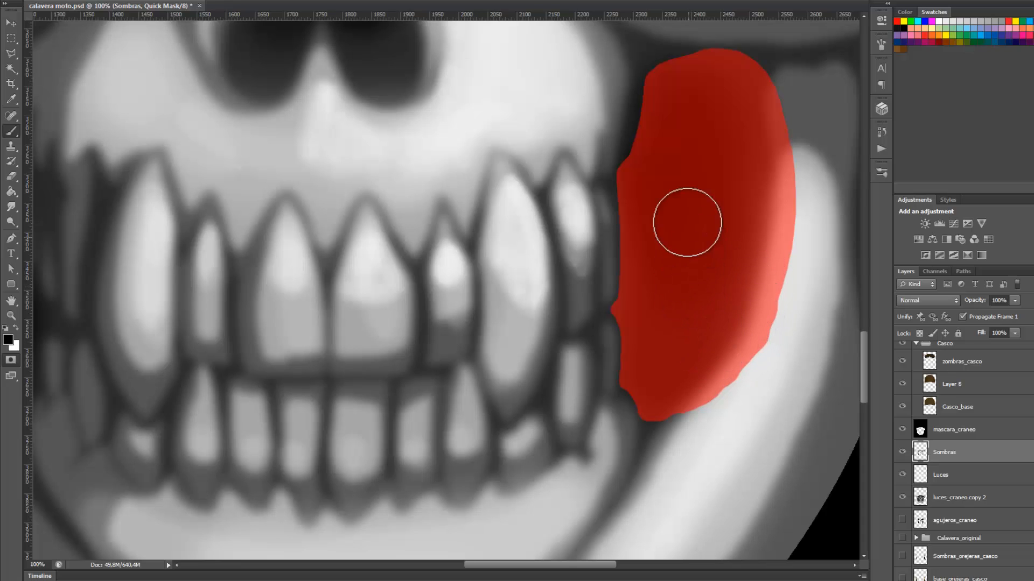
left_click(12, 360)
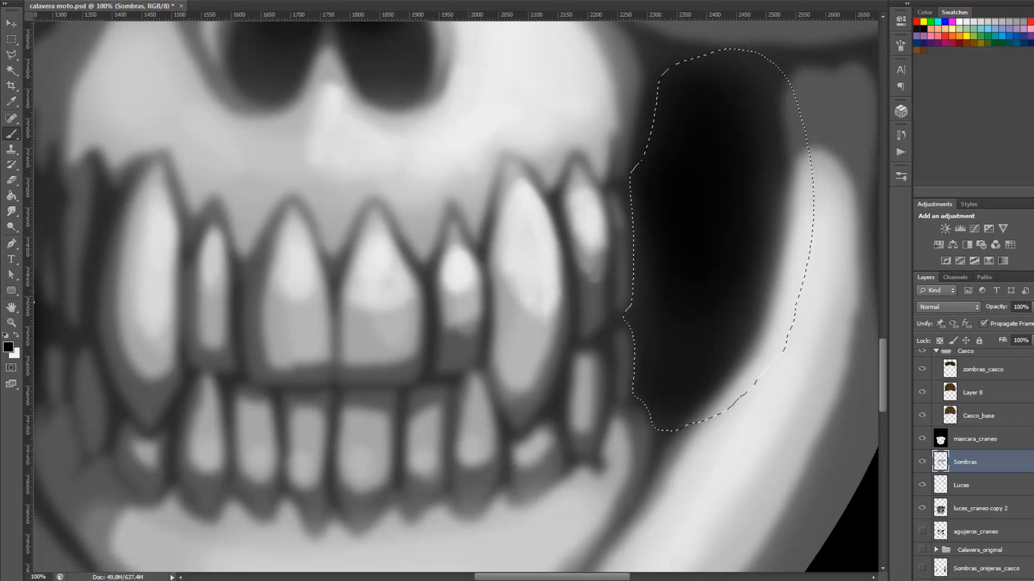
- Darken the inside of both selected cheek hollows with a soft black brush on the Sombras layer and deselect
right_click(401, 222)
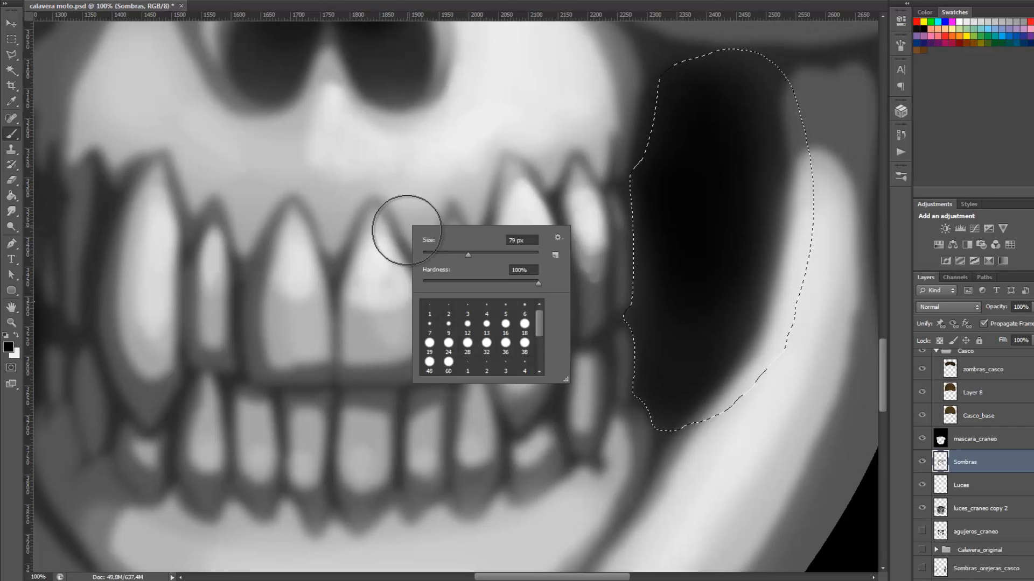
left_click(418, 277)
left_click(636, 186)
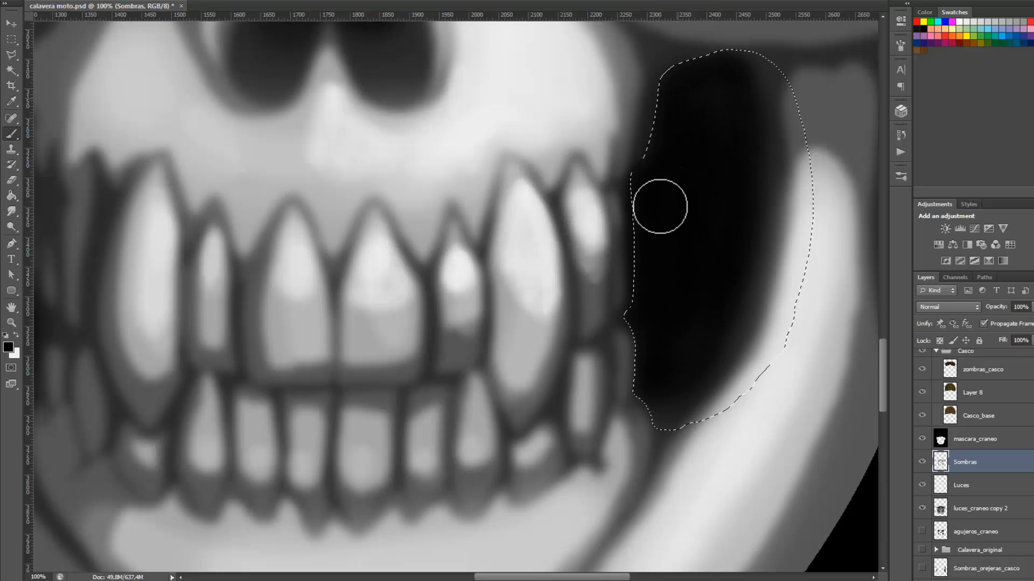
scroll(161, 261, "left", 5)
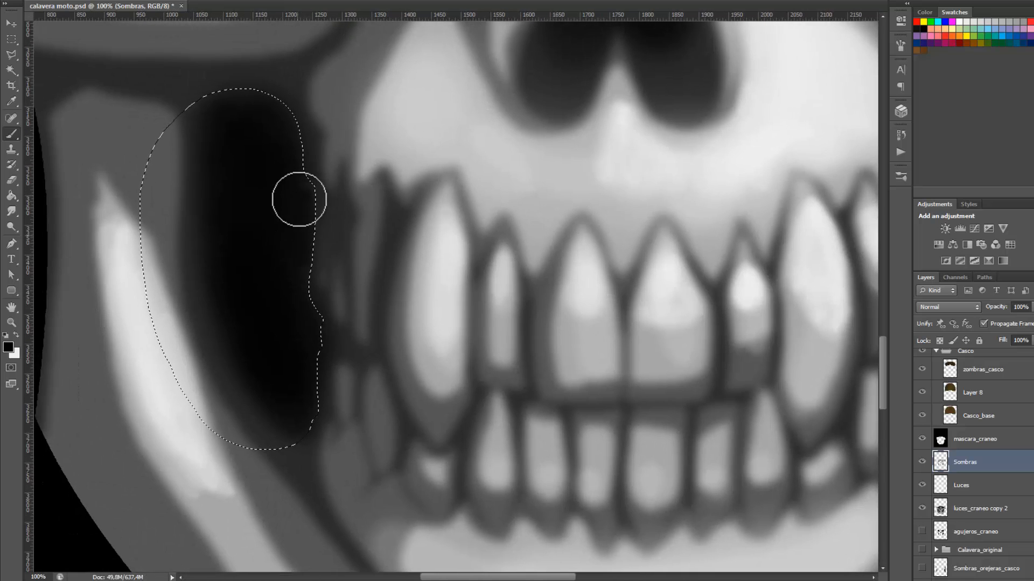
mouse_move(299, 200)
left_mouse_down()
mouse_move(303, 416)
mouse_move(308, 359)
mouse_move(306, 330)
mouse_move(305, 397)
mouse_move(283, 159)
mouse_move(265, 108)
mouse_move(217, 113)
mouse_move(198, 140)
mouse_move(212, 240)
mouse_move(217, 193)
mouse_move(204, 151)
mouse_move(247, 378)
mouse_move(249, 343)
mouse_move(280, 426)
mouse_move(192, 235)
mouse_move(254, 342)
mouse_move(267, 416)
mouse_move(298, 421)
mouse_move(289, 395)
mouse_move(256, 410)
mouse_move(252, 191)
left_mouse_up()
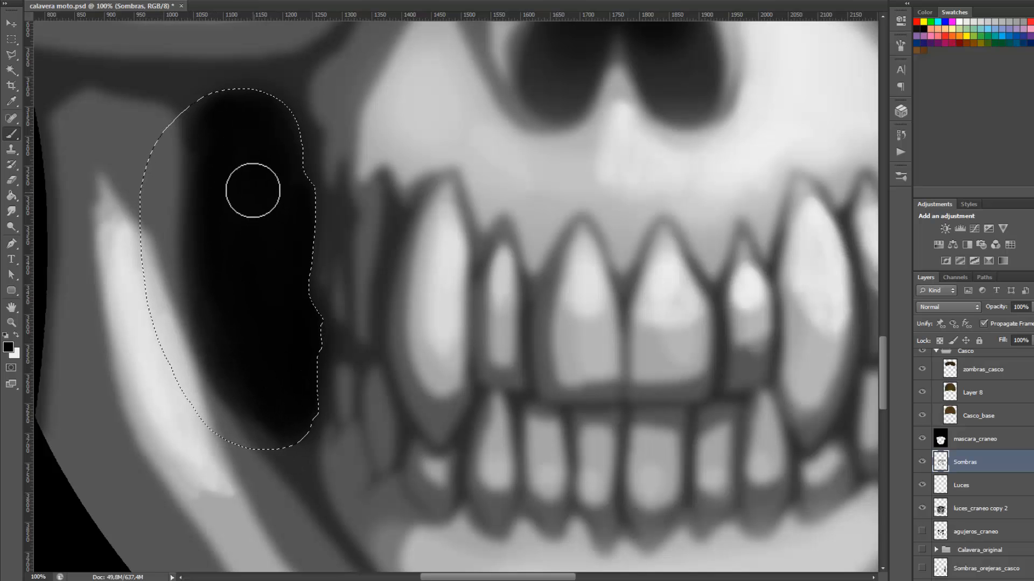
key("ctrl+d")
- Paint a black crease under the right-hand brow and darken the upper part of that eye socket on the Sombras layer
left_click(463, 265, "ctrl+alt")
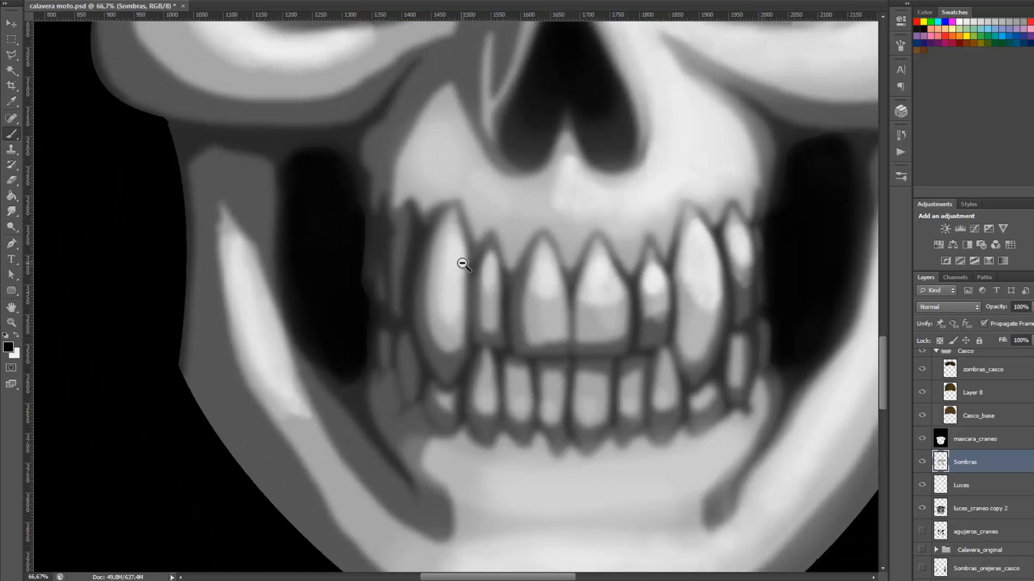
left_click(463, 264, "ctrl+alt")
left_click(463, 265, "ctrl+alt")
left_click(476, 269, "ctrl+alt")
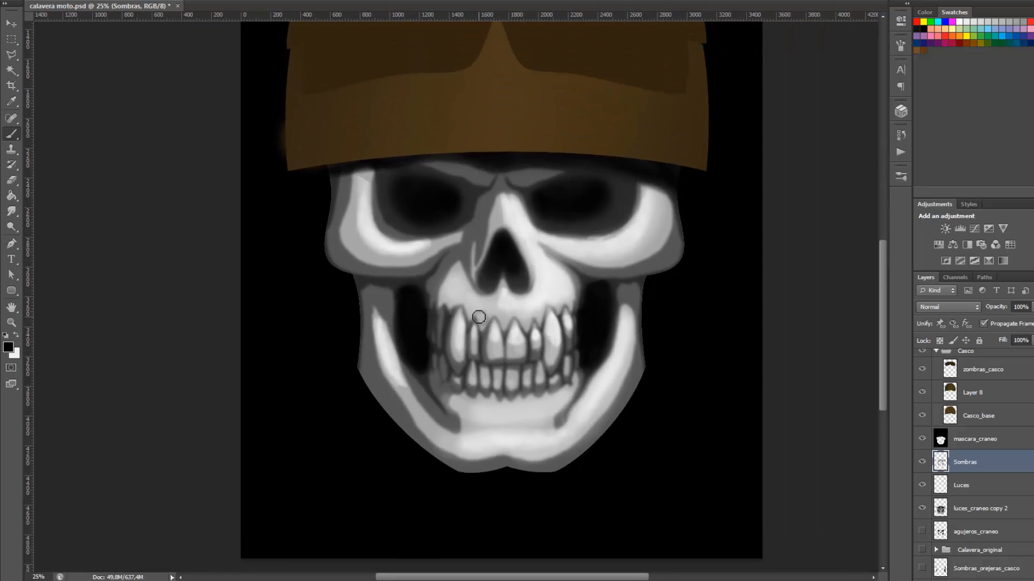
left_click(540, 204, "ctrl")
left_click(551, 203, "ctrl")
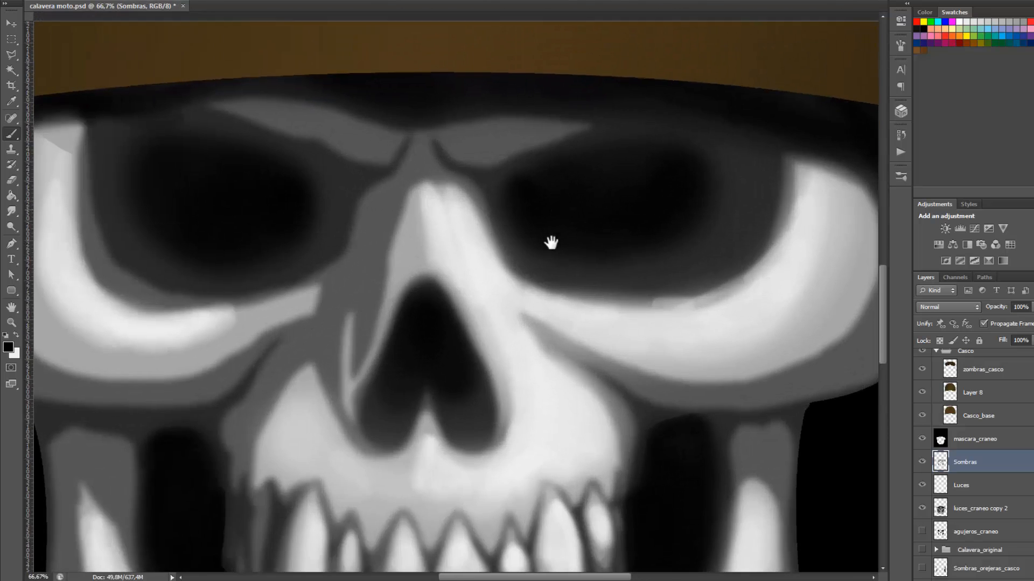
left_click(551, 243, "ctrl")
right_click(493, 211)
key("Return")
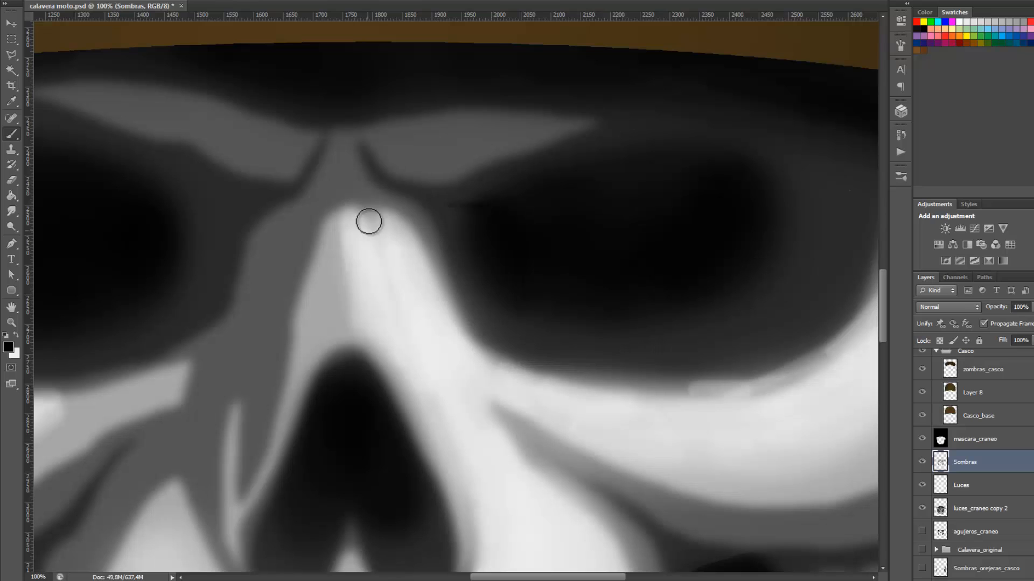
mouse_move(377, 172)
left_mouse_down()
mouse_move(473, 206)
mouse_move(415, 194)
mouse_move(363, 157)
left_mouse_up()
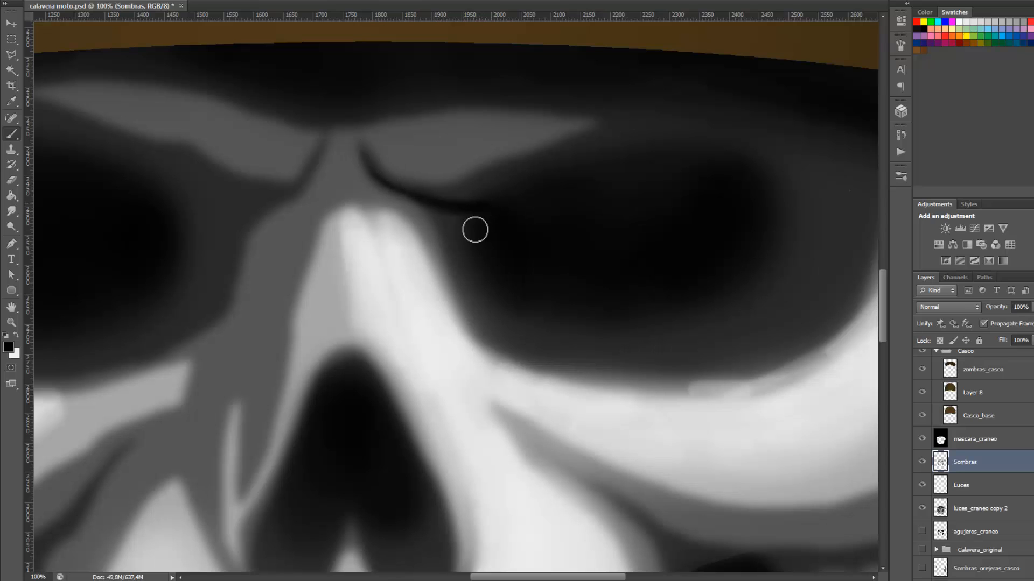
left_click_drag(456, 218, 535, 272)
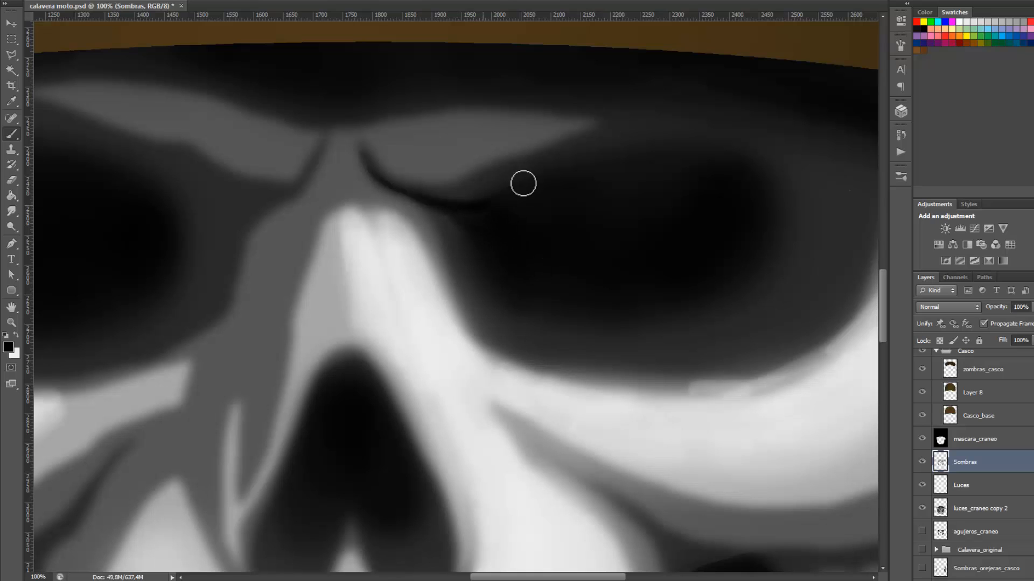
mouse_move(487, 203)
left_mouse_down()
mouse_move(515, 184)
mouse_move(633, 162)
left_mouse_up()
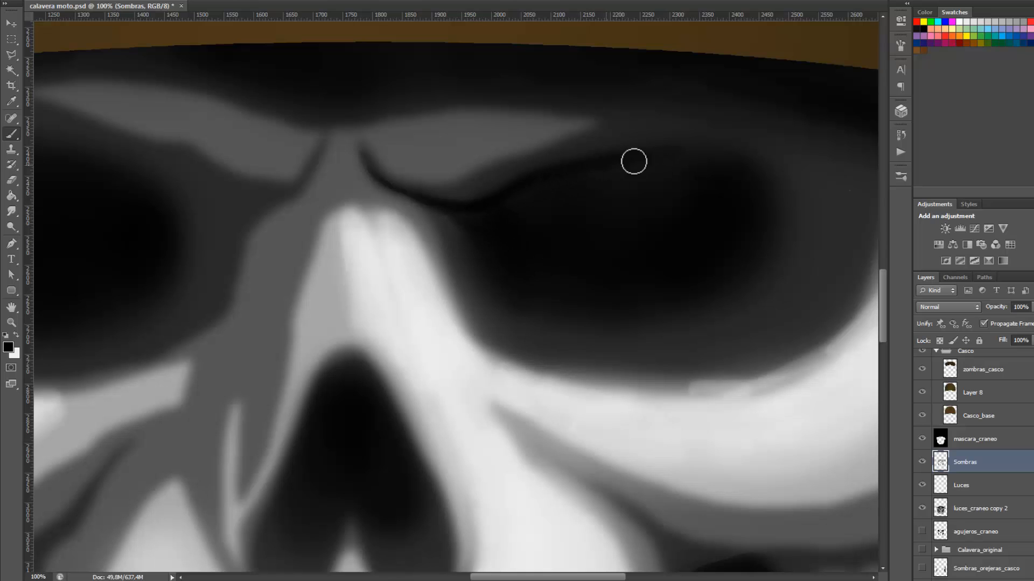
mouse_move(455, 214)
left_mouse_down()
mouse_move(616, 173)
mouse_move(660, 174)
left_mouse_up()
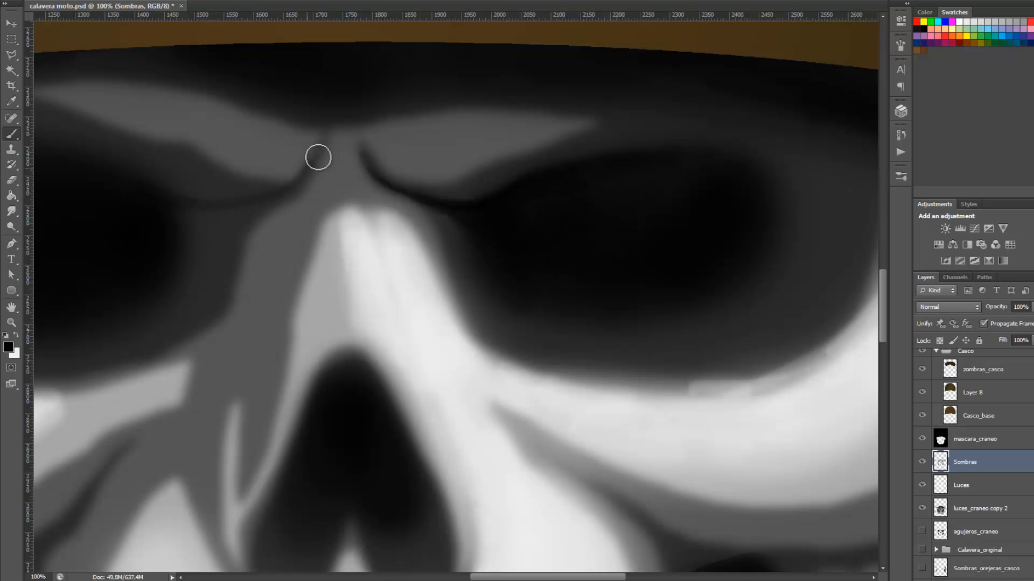
- Paint a matching black crease under the left-hand brow and deepen the shadow in that eye socket
left_click_drag(298, 175, 322, 135)
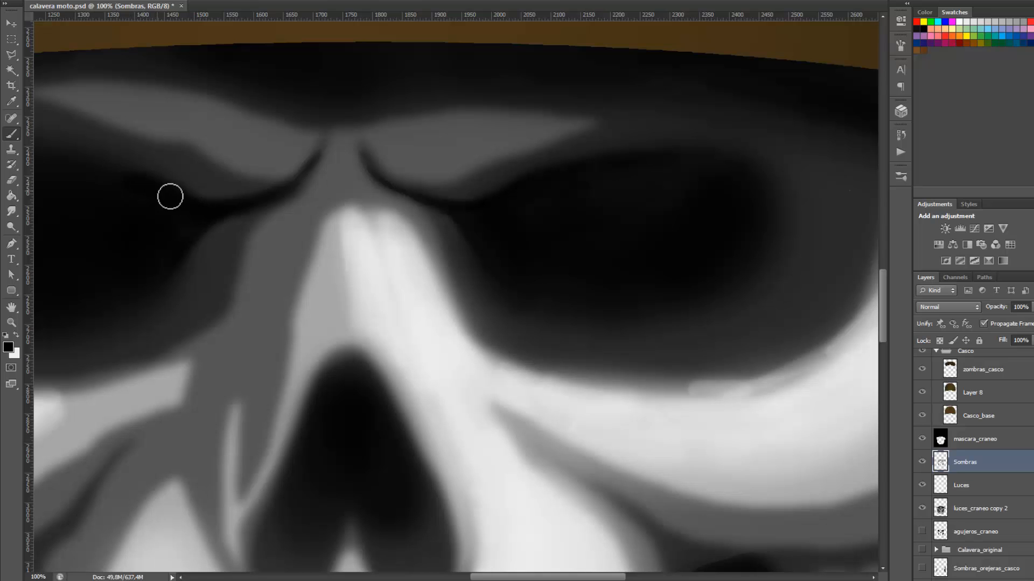
left_click_drag(212, 233, 387, 316)
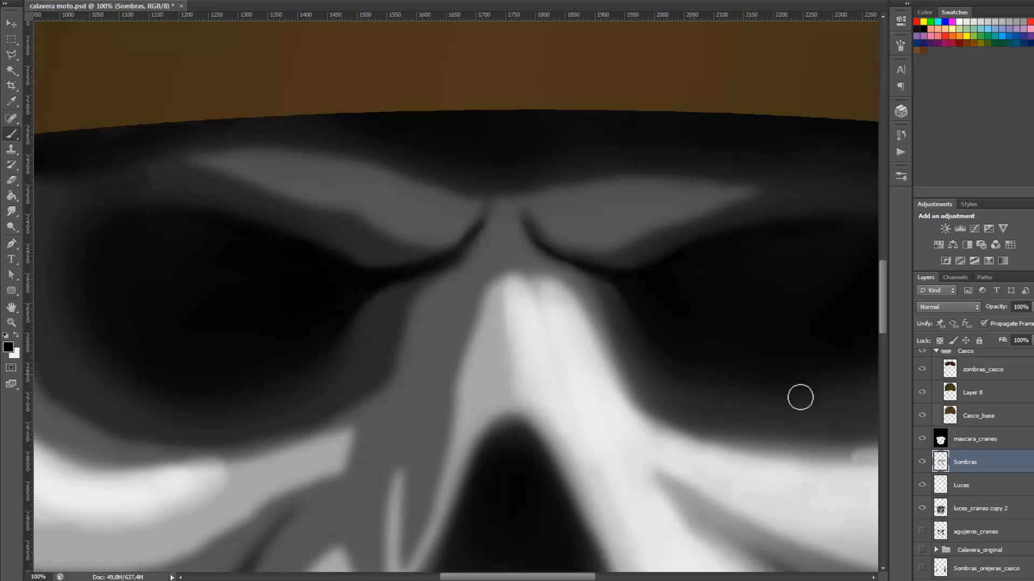
scroll(508, 330, "down", 10)
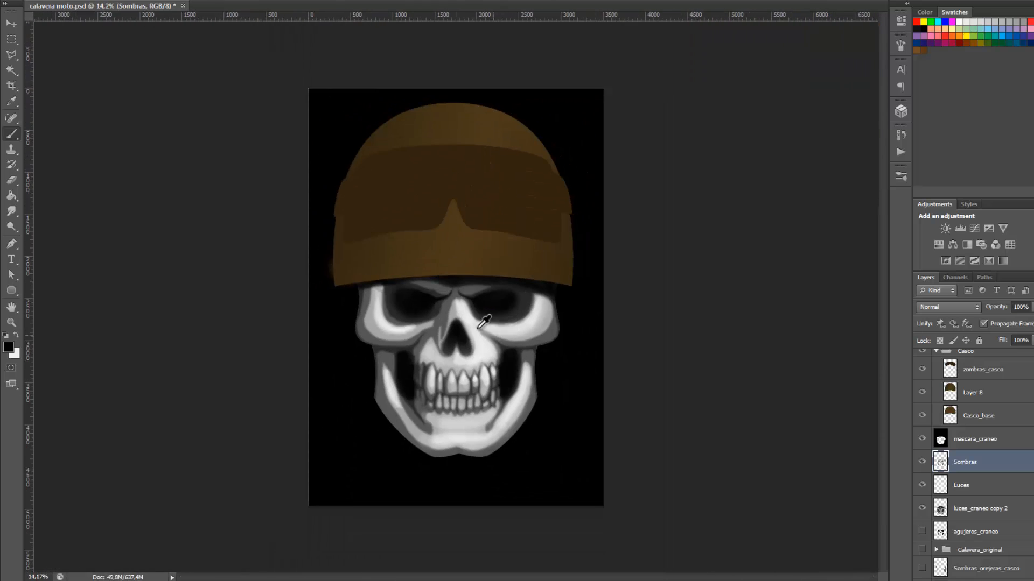
- On Layer 9, darken the left-hand cheek hollow's lower edge beside the teeth, starting with a 10 px black brush at 10% hardness
scroll(479, 326, "up", 2)
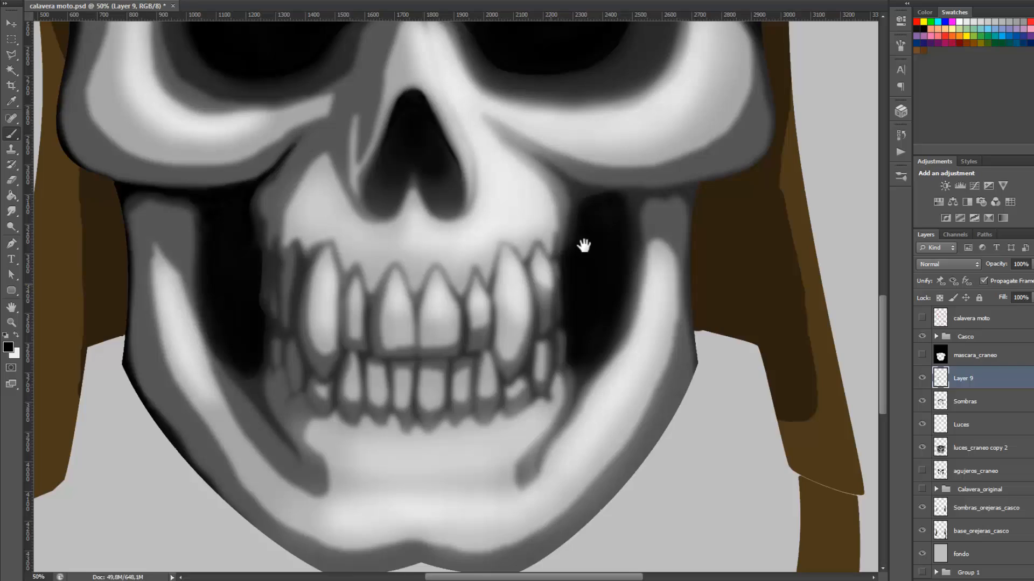
left_click(585, 243)
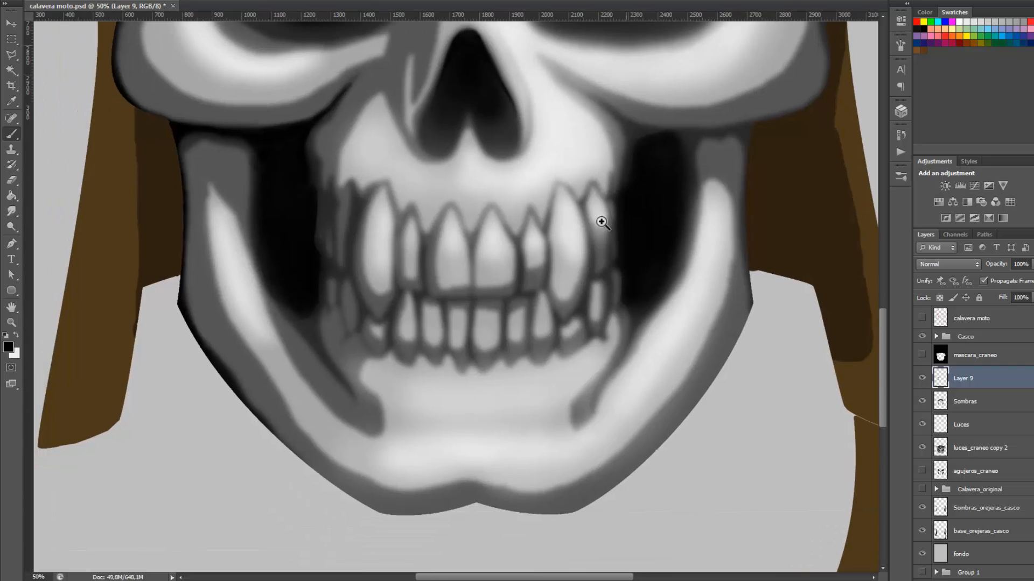
left_click(601, 222)
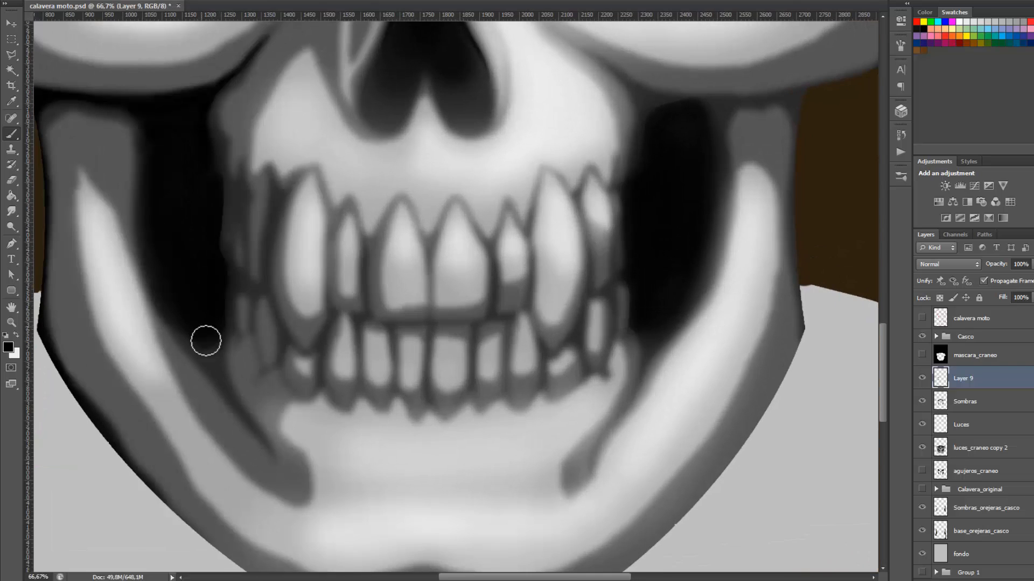
right_click(215, 359)
left_click_drag(264, 391, 257, 389)
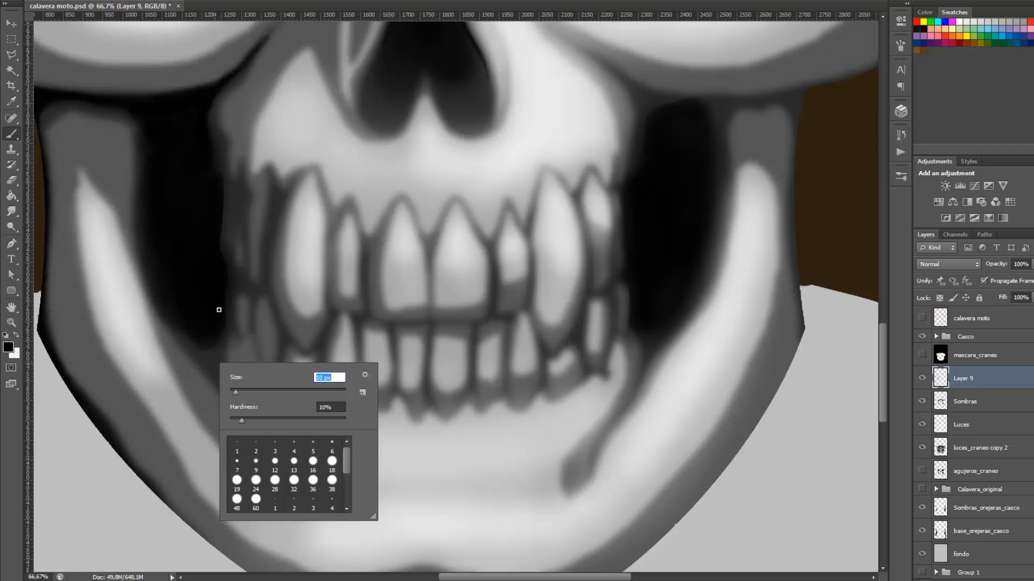
left_click(205, 317)
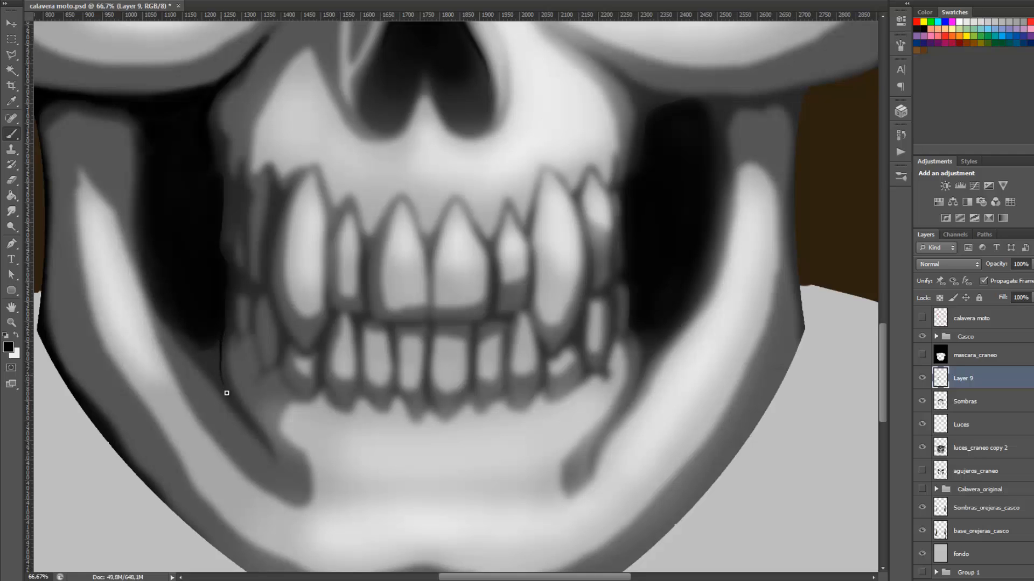
right_click(206, 343)
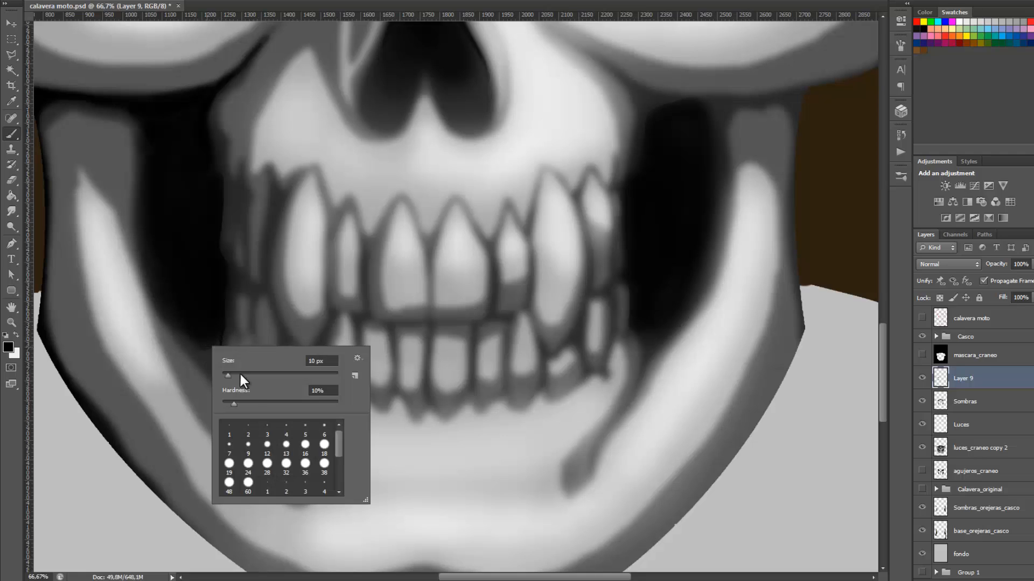
left_click(236, 375)
left_click(208, 328)
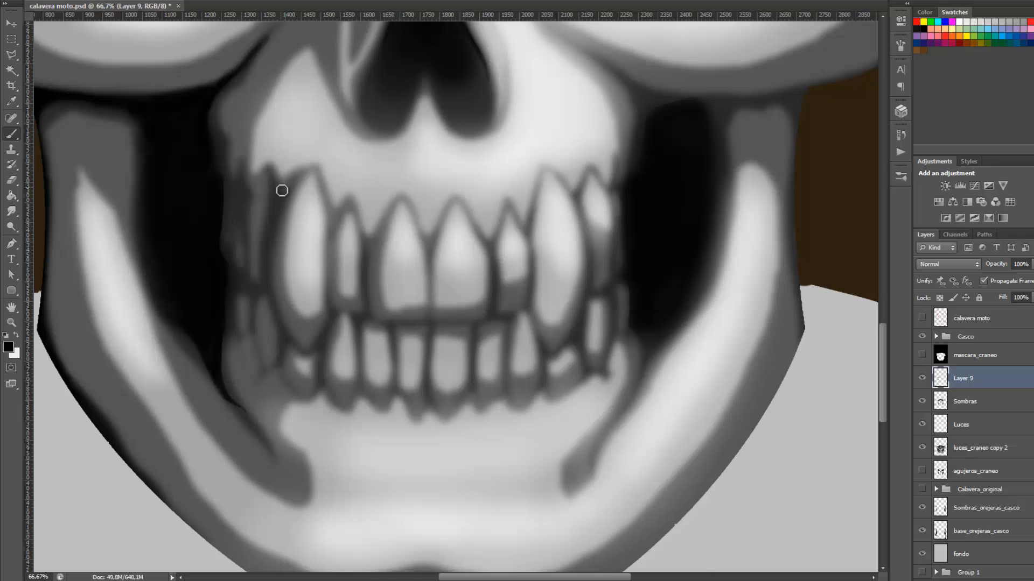
- On Layer 9, edge and deepen both sides of the nose cavity in black, and paint a thin black crease beside the left-hand nostril
scroll(510, 316, "down", 4)
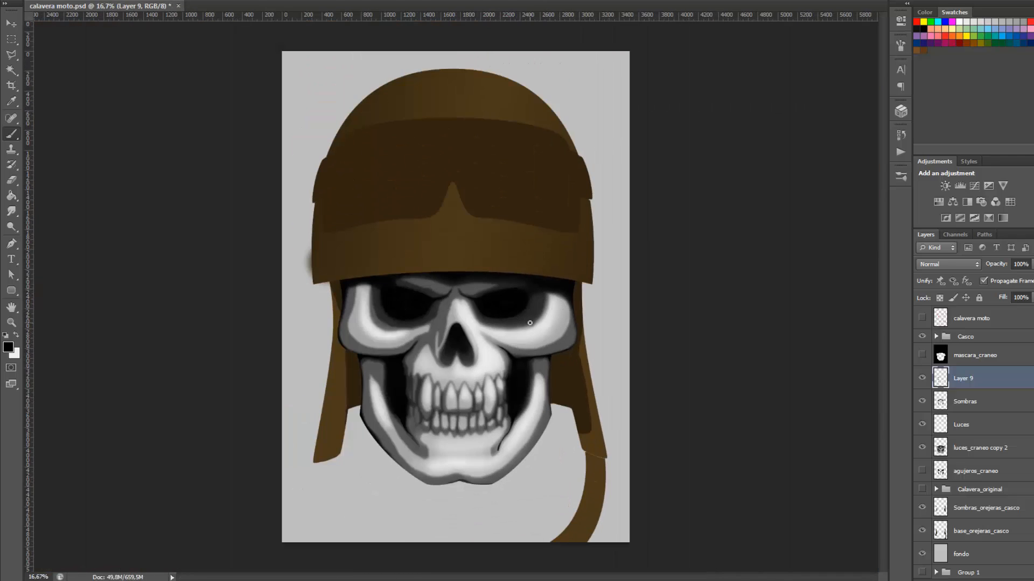
scroll(466, 350, "up", 4)
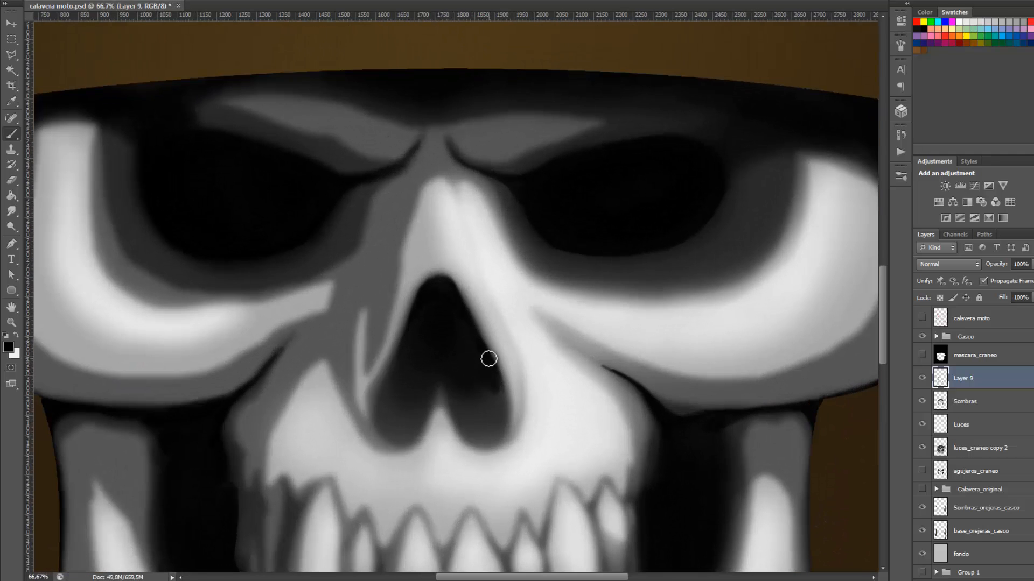
mouse_move(489, 358)
left_mouse_down()
mouse_move(505, 415)
mouse_move(492, 446)
mouse_move(492, 381)
left_mouse_up()
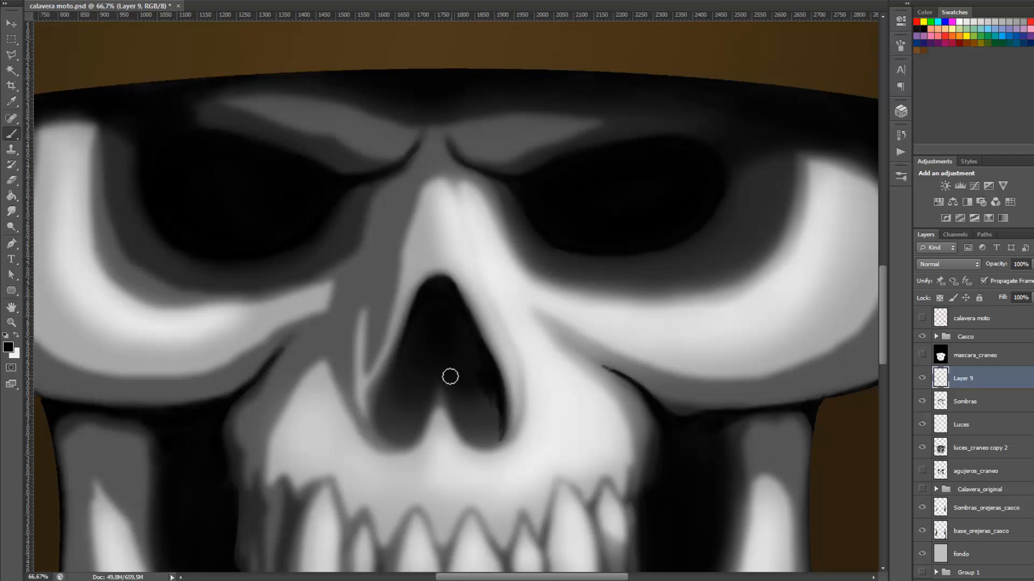
left_click_drag(448, 390, 470, 440)
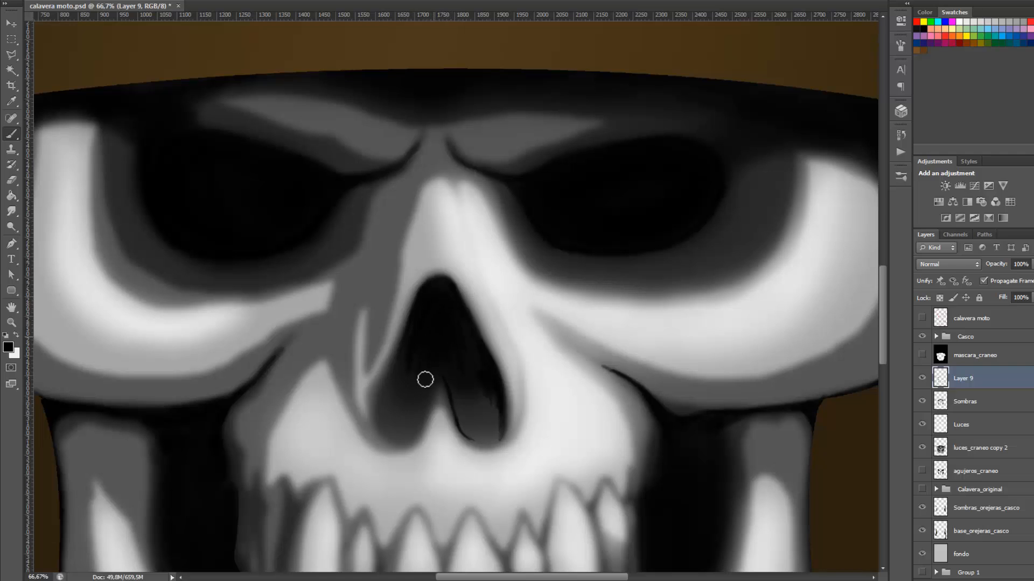
left_click_drag(407, 368, 426, 369)
mouse_move(397, 356)
left_mouse_down()
mouse_move(385, 420)
mouse_move(388, 396)
mouse_move(388, 407)
left_mouse_up()
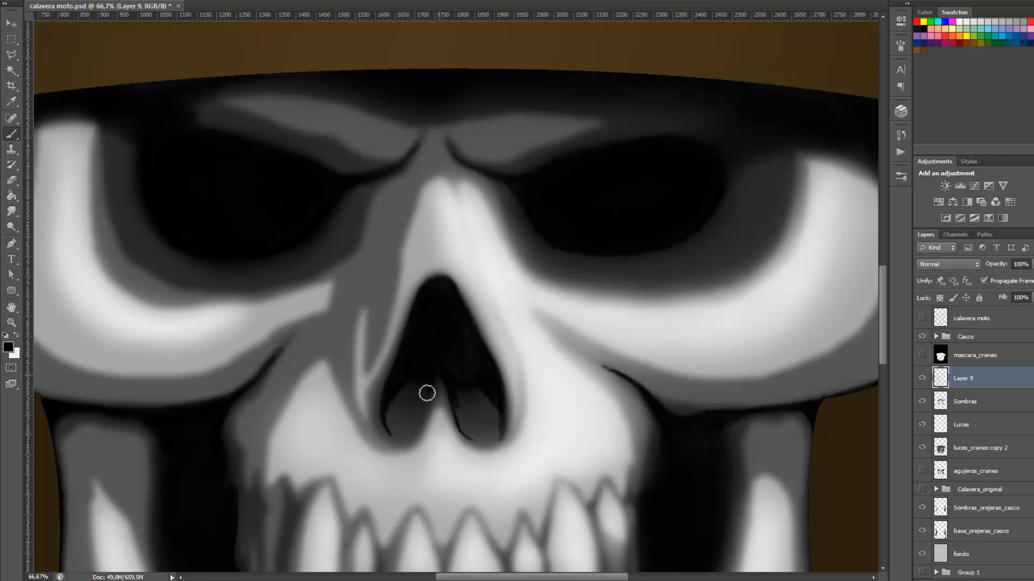
left_click_drag(429, 388, 418, 390)
mouse_move(475, 386)
left_mouse_down()
mouse_move(495, 420)
mouse_move(459, 391)
mouse_move(488, 429)
mouse_move(456, 409)
mouse_move(492, 397)
left_mouse_up()
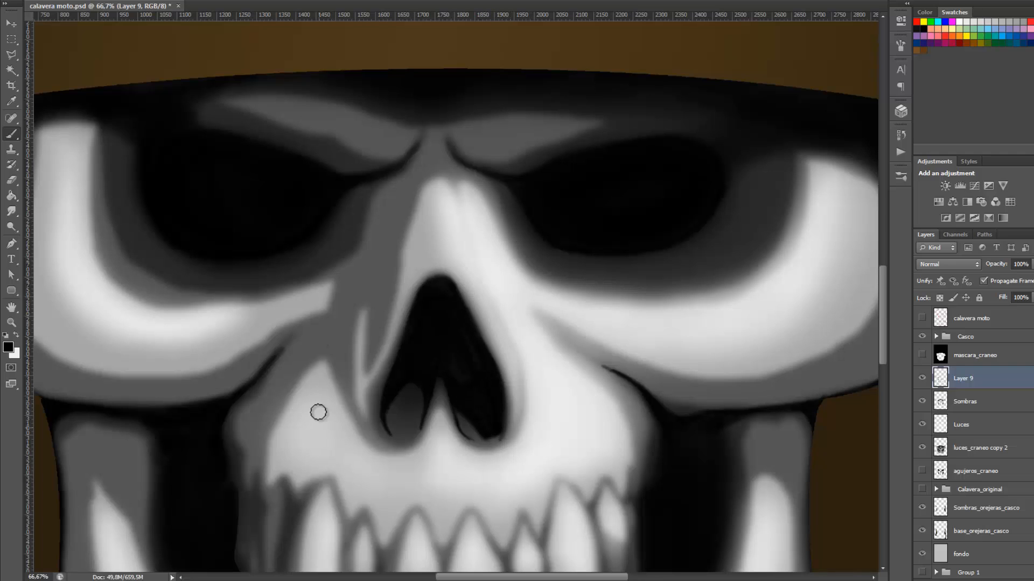
left_click_drag(377, 448, 353, 383)
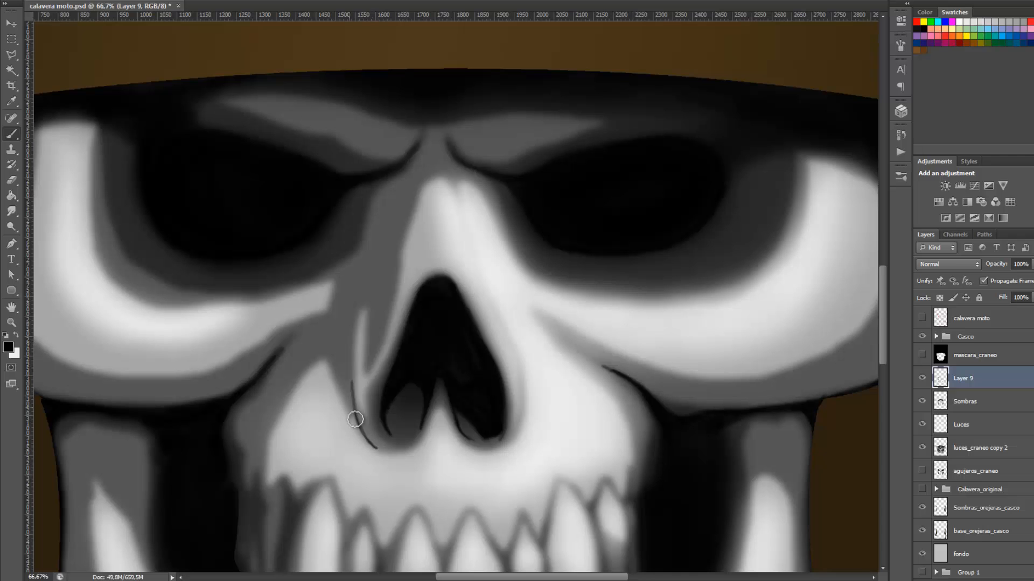
mouse_move(374, 435)
left_mouse_down()
mouse_move(370, 445)
mouse_move(353, 411)
mouse_move(350, 364)
left_mouse_up()
- Outline the second lower tooth right of the central gap with a thin black line from its root up and along the bite line
left_click(497, 324, "alt")
left_click(496, 324, "alt")
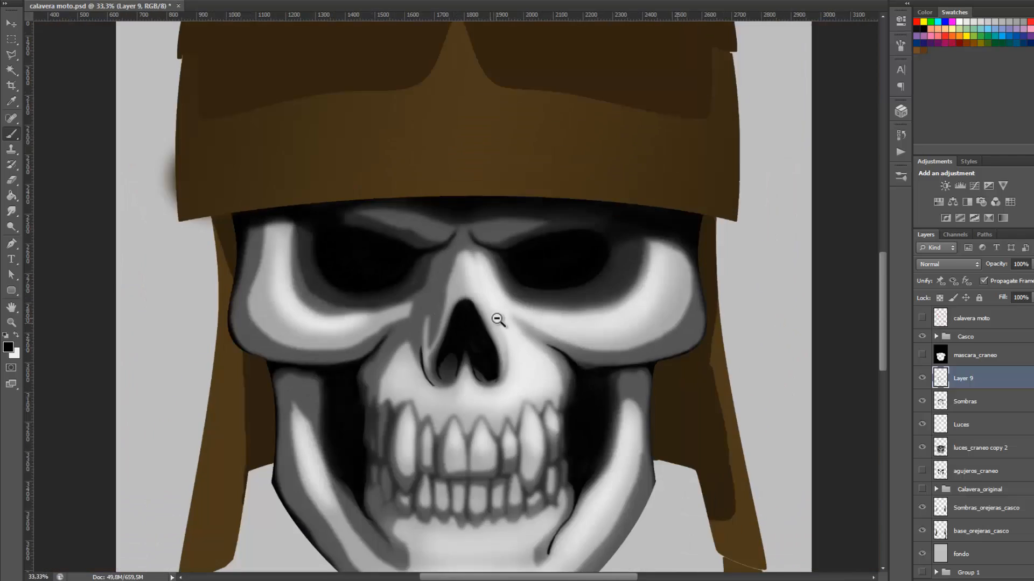
left_click(505, 318, "alt")
left_click(513, 313, "alt")
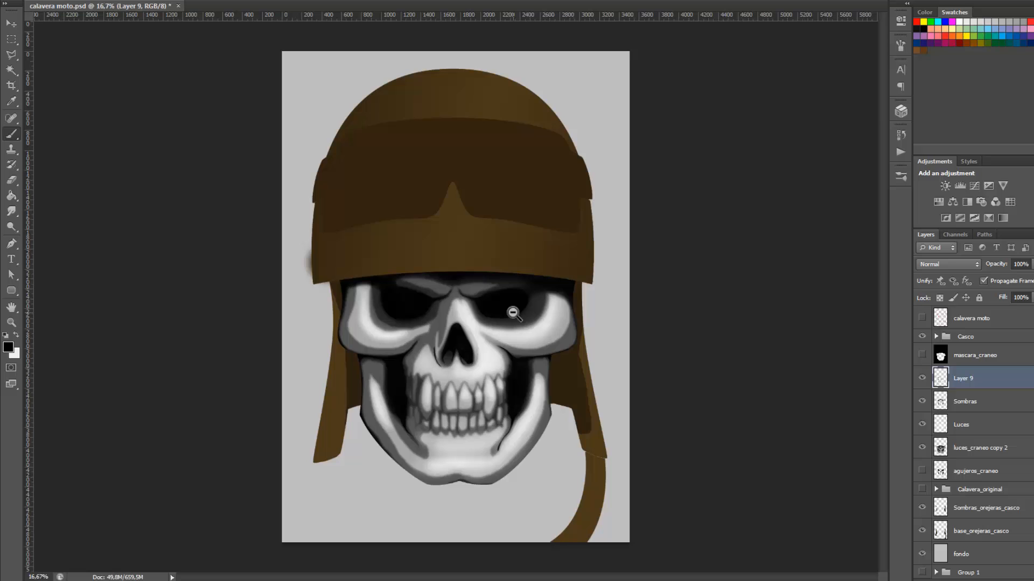
left_click(495, 365, "ctrl")
left_click(493, 367, "ctrl")
left_click(490, 370, "ctrl")
left_click_drag(482, 376, 523, 215)
left_click(521, 234, "ctrl")
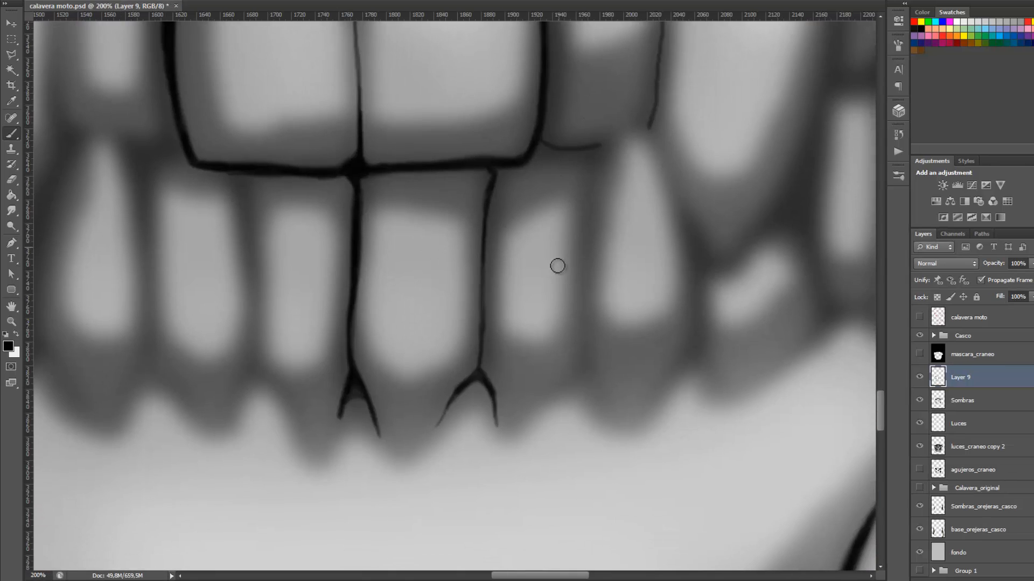
mouse_move(530, 411)
left_mouse_down()
mouse_move(582, 372)
mouse_move(595, 185)
mouse_move(591, 210)
mouse_move(560, 160)
mouse_move(535, 153)
left_mouse_up()
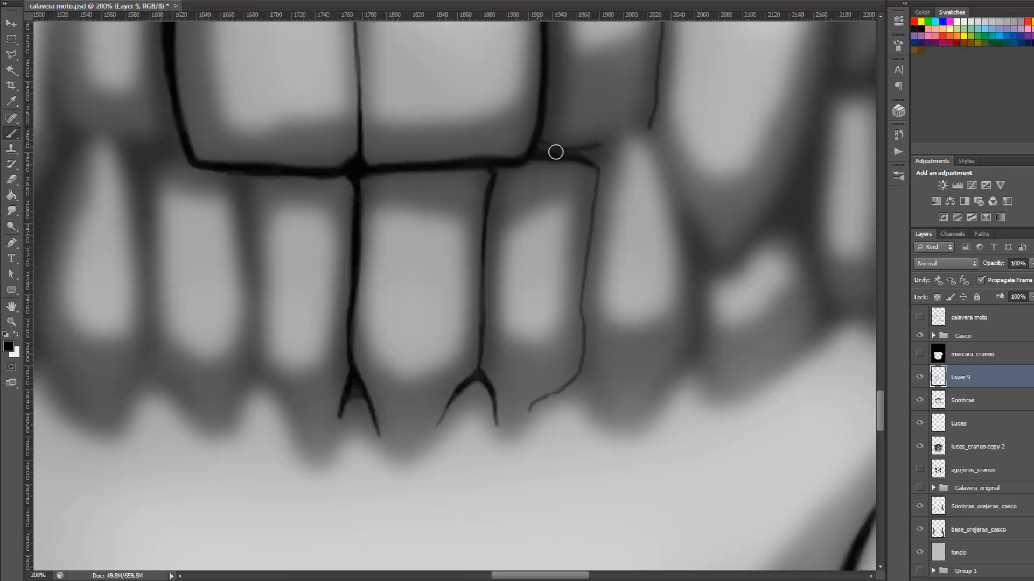
- Outline the pointed right-hand lower canine and the upper canine's tip in black, thickening the line where the teeth meet
mouse_move(599, 155)
left_mouse_down()
mouse_move(653, 147)
mouse_move(695, 286)
mouse_move(694, 331)
left_mouse_up()
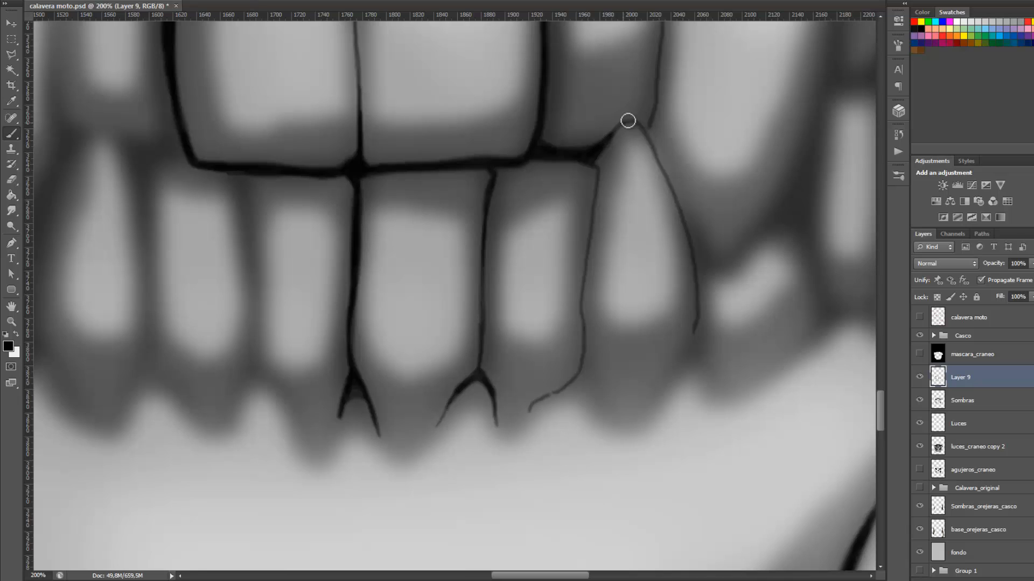
mouse_move(646, 130)
left_mouse_down()
mouse_move(658, 74)
mouse_move(653, 139)
mouse_move(680, 213)
left_mouse_up()
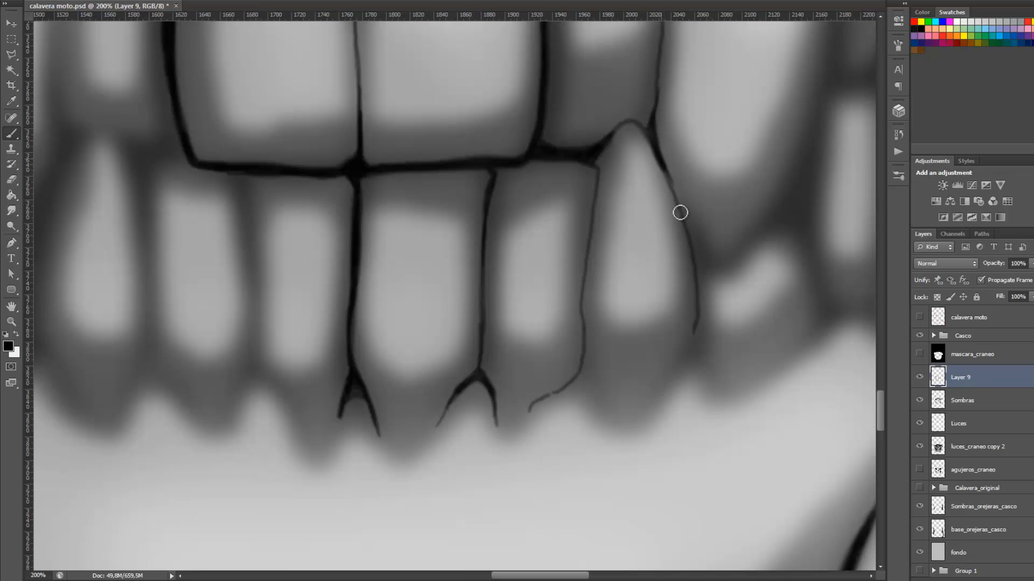
mouse_move(687, 247)
left_mouse_down()
mouse_move(702, 273)
mouse_move(714, 271)
mouse_move(767, 198)
left_mouse_up()
mouse_move(674, 187)
left_mouse_down()
mouse_move(716, 264)
mouse_move(697, 250)
mouse_move(700, 270)
mouse_move(736, 250)
left_mouse_up()
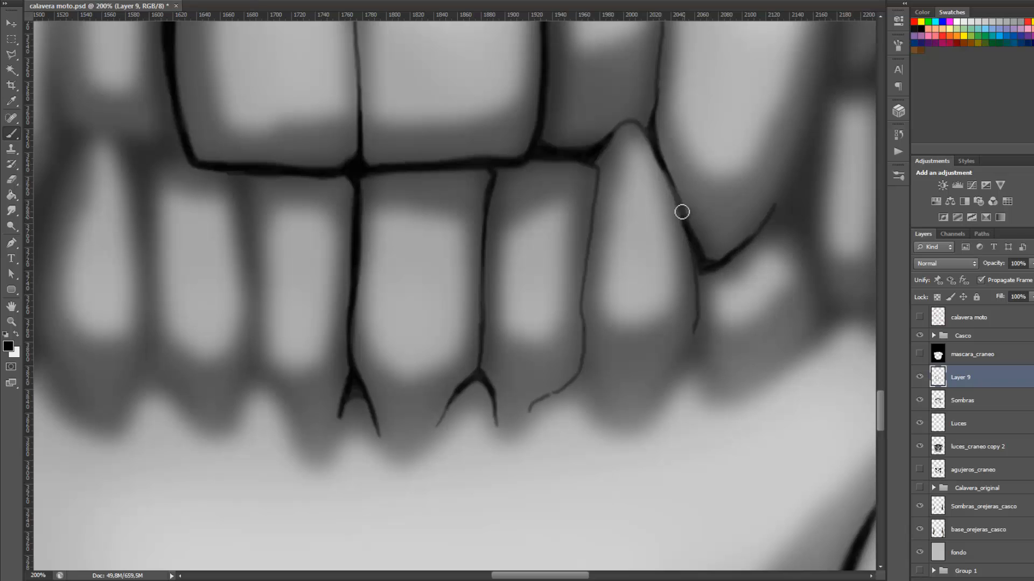
left_click_drag(659, 161, 686, 221)
mouse_move(701, 290)
left_mouse_down()
mouse_move(692, 240)
mouse_move(701, 259)
left_mouse_up()
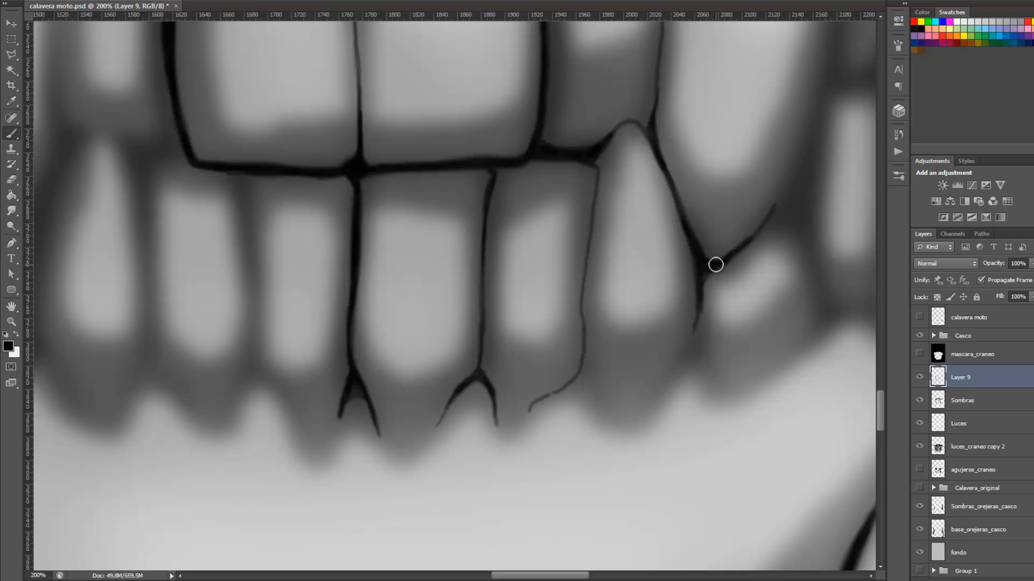
- Add a forked black root line below the gap beside the right-hand lower canine and touch up the neighbouring gap lines
left_click_drag(579, 378, 608, 430)
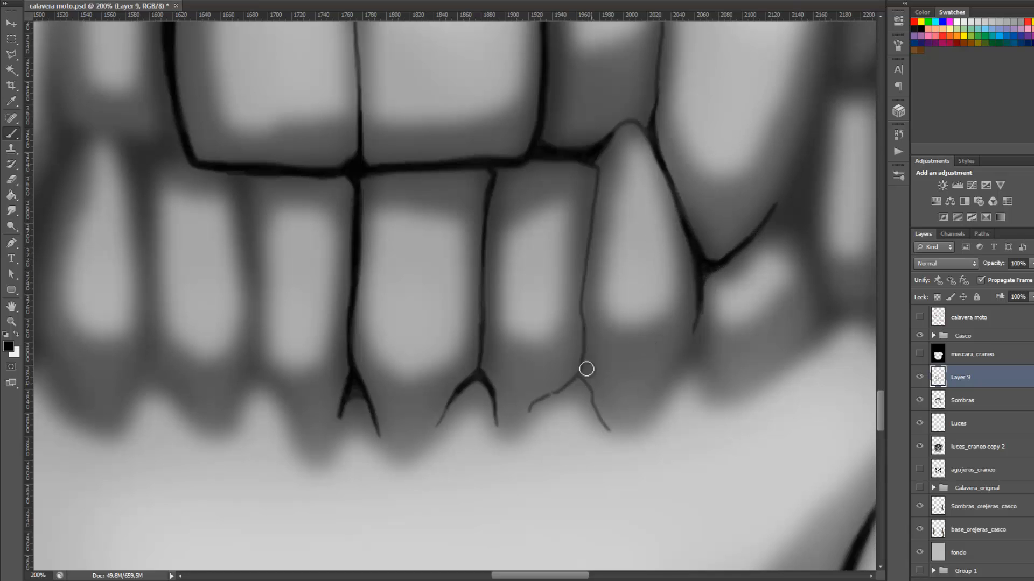
mouse_move(584, 358)
left_mouse_down()
mouse_move(569, 382)
mouse_move(586, 387)
mouse_move(586, 338)
mouse_move(581, 381)
mouse_move(572, 346)
left_mouse_up()
left_click_drag(486, 376, 470, 335)
scroll(526, 313, "down", 6)
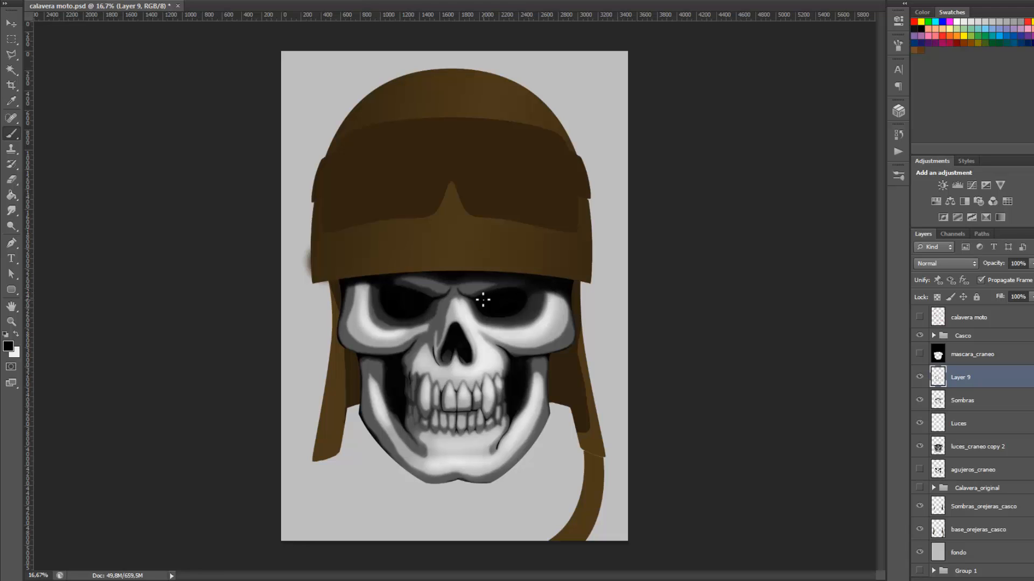
- Save the changes to the document and try to save it again with Save As
key("F10")
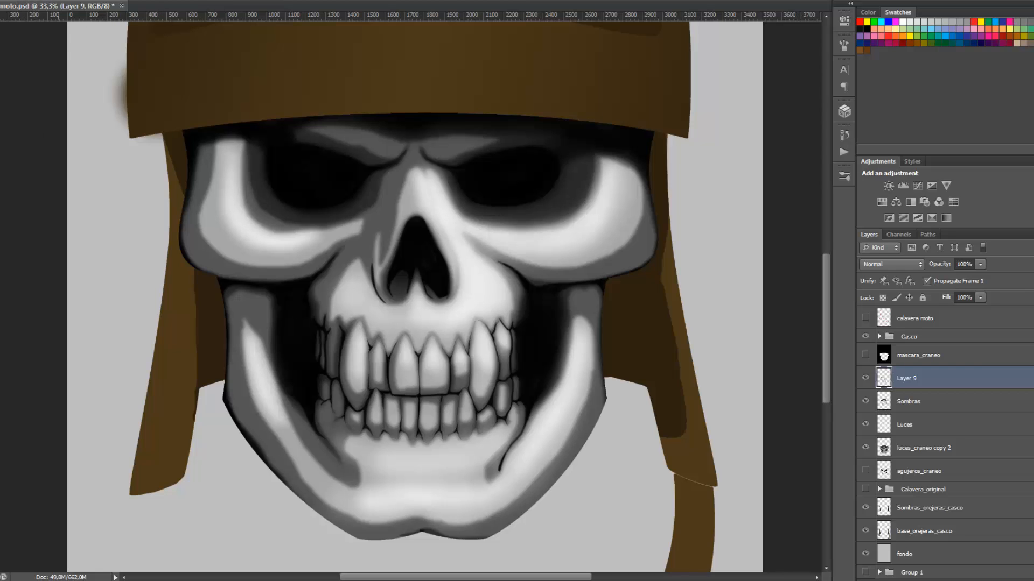
left_click(425, 236, "alt")
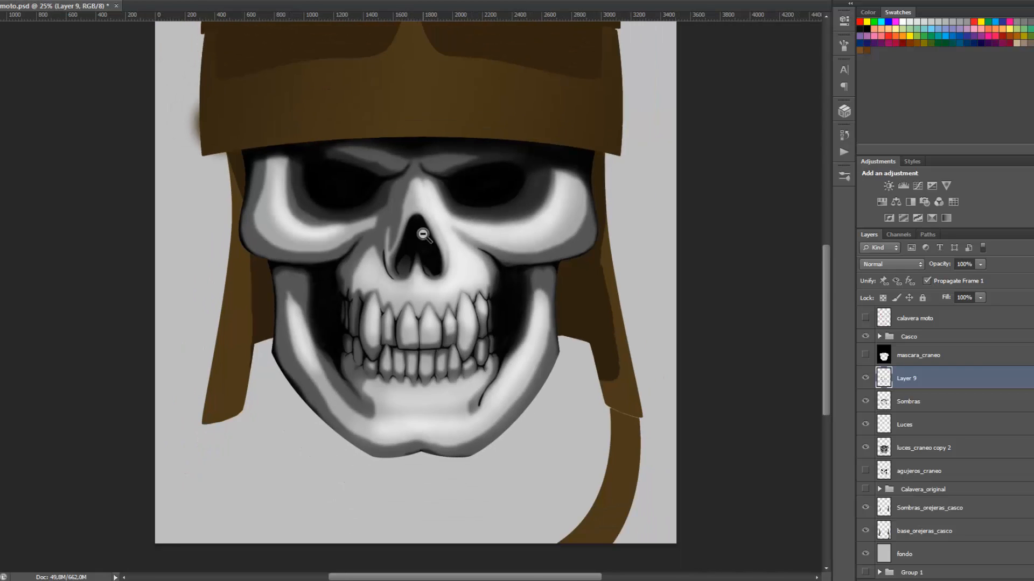
left_click(427, 246, "alt")
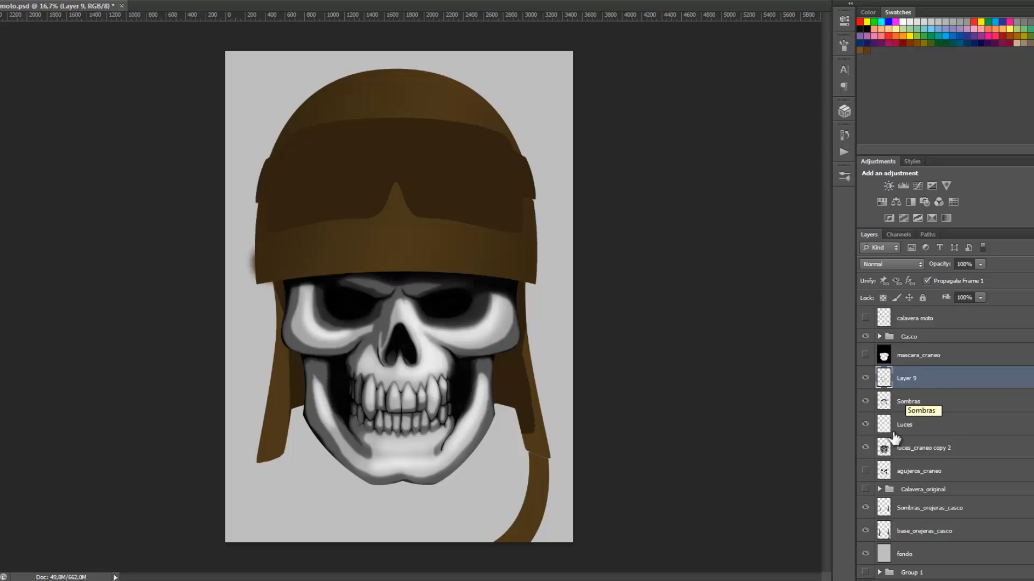
left_click(1, 1)
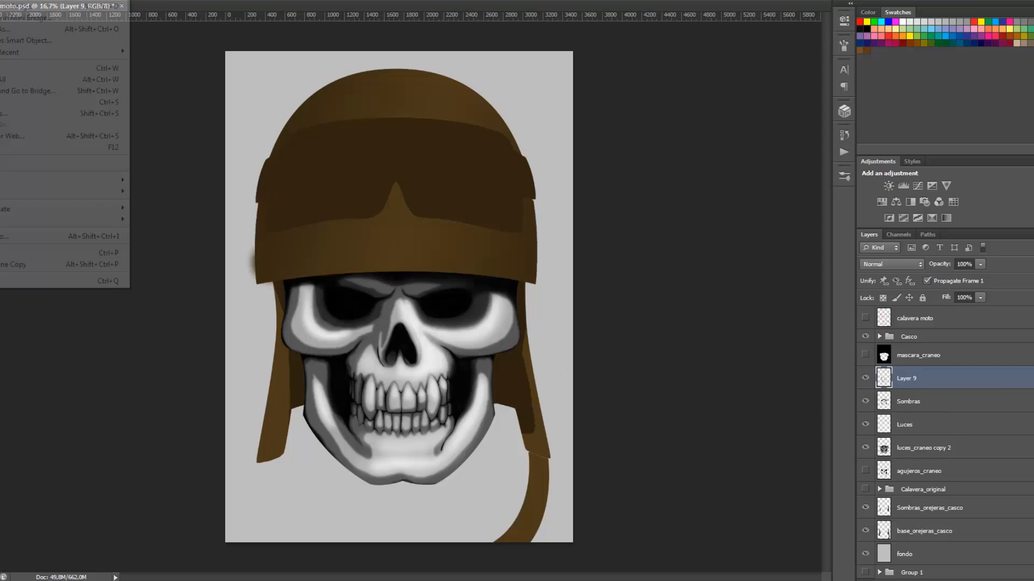
left_click(3, 102)
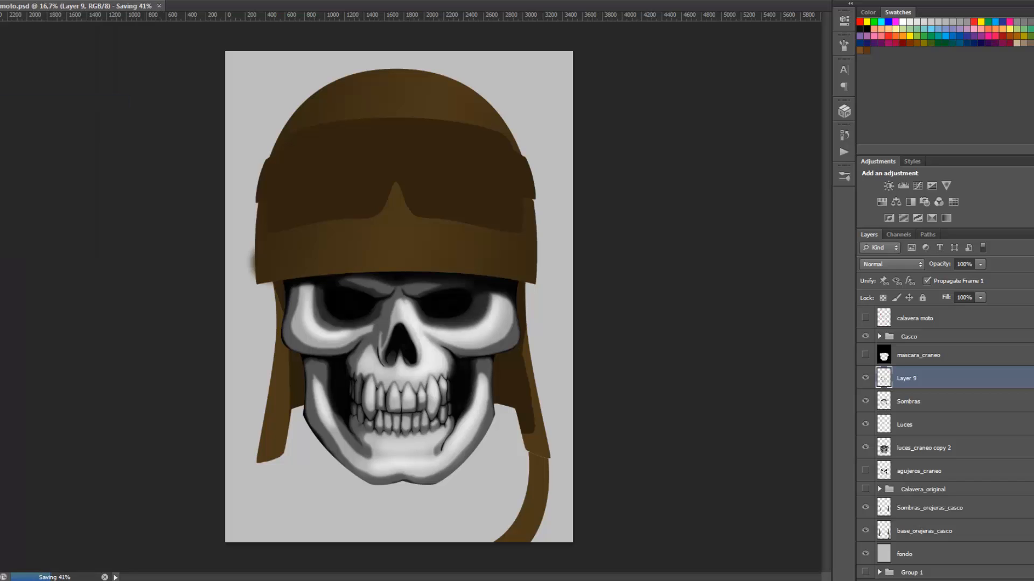
left_click(1, 1)
left_click(4, 113)
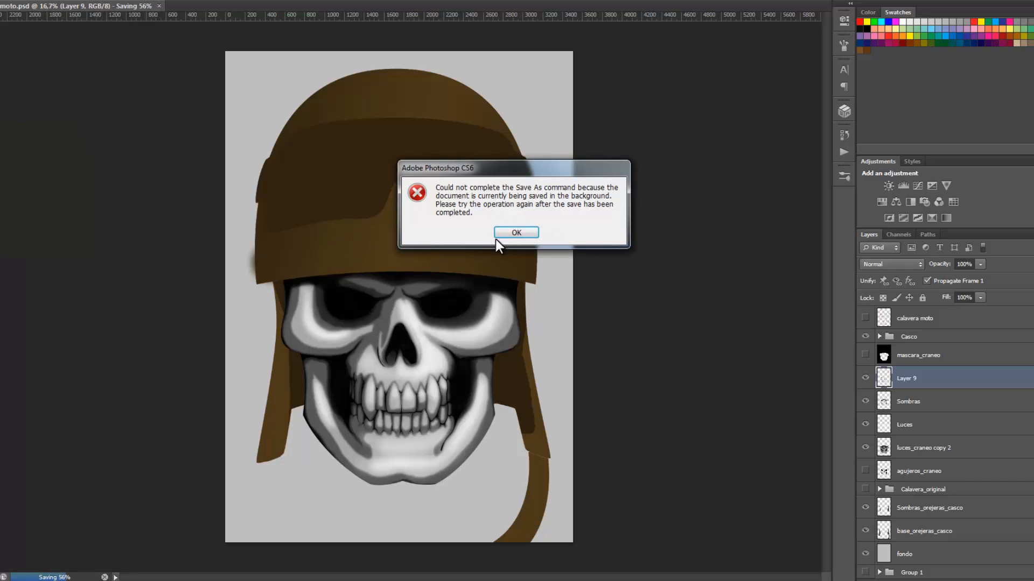
left_click(507, 233)
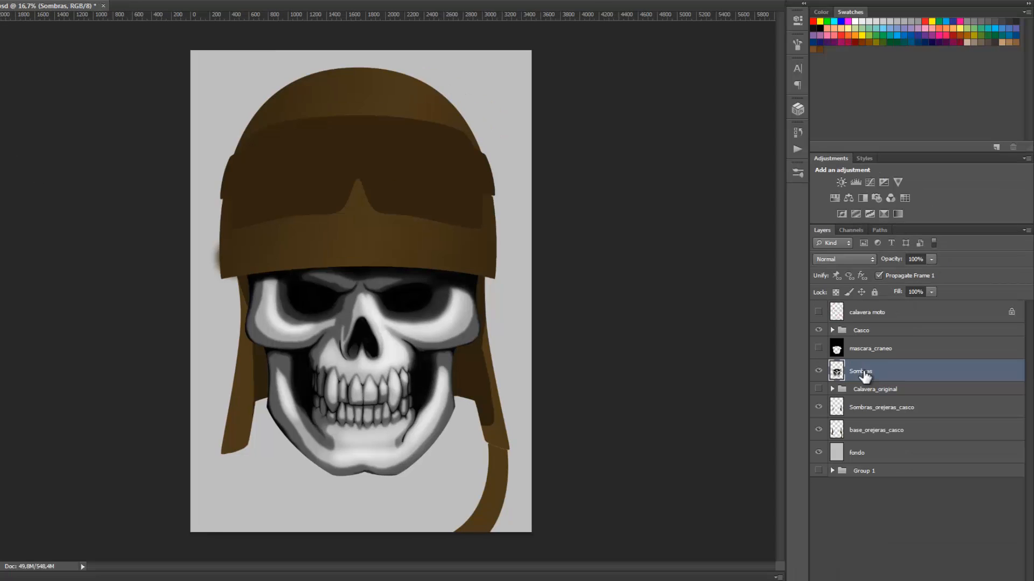
- Rename the merged Sombras layer as Volumen_craneo, load the mascara_craneo layer as a selection and deselect it
double_click(862, 372)
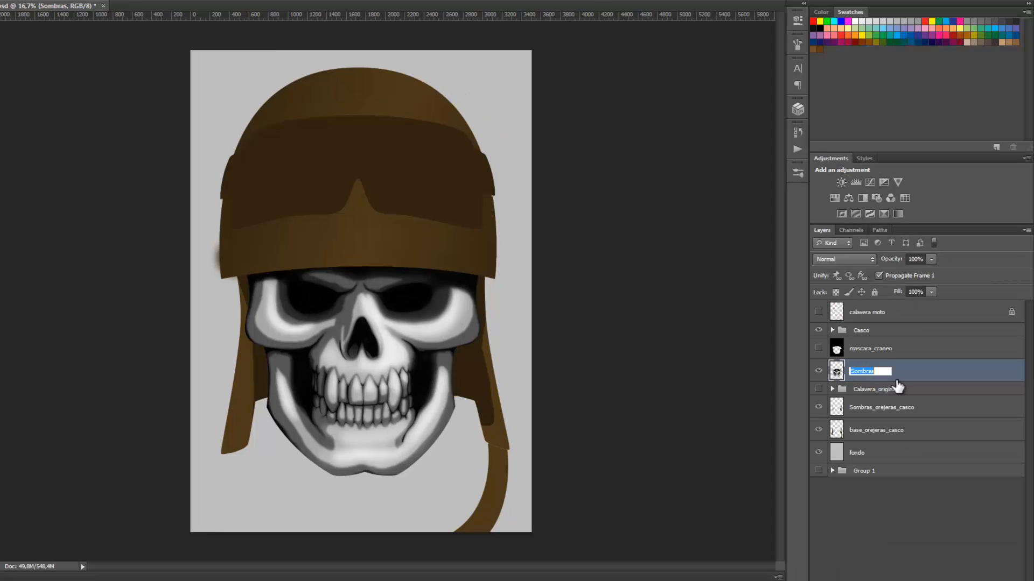
type("B")
type("Volumen")
type("_craneo")
key("Return")
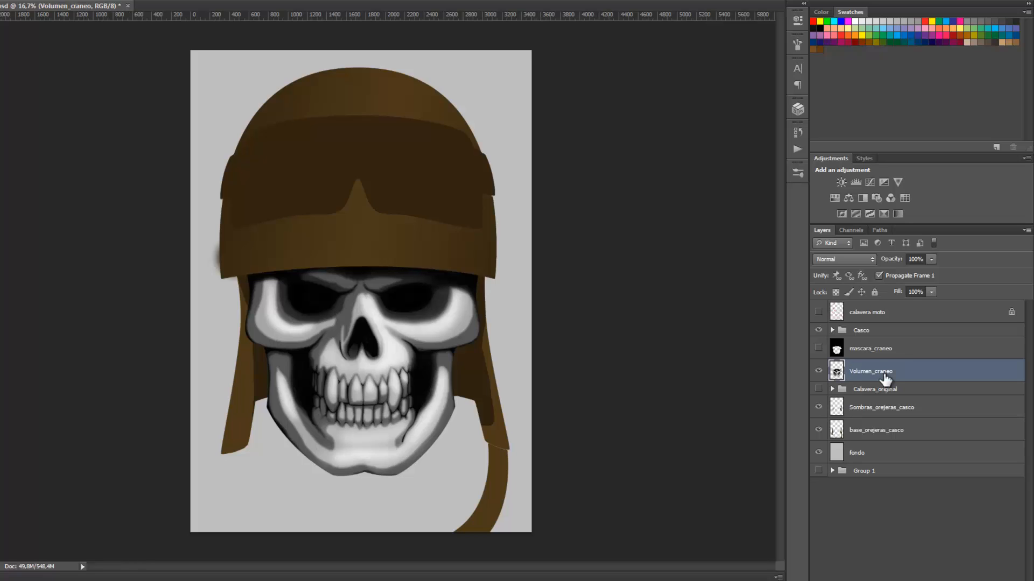
left_click(836, 351, "ctrl")
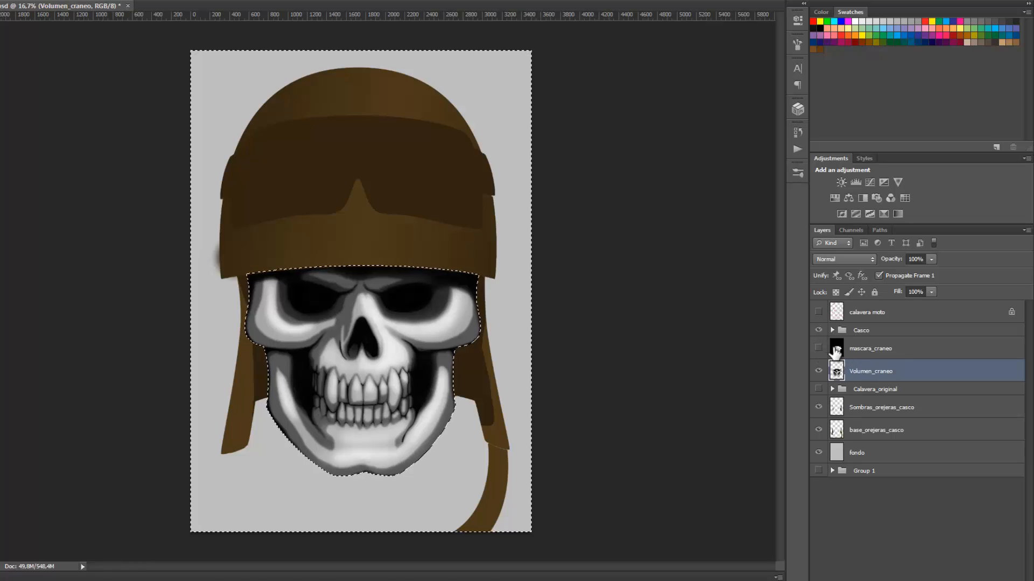
key("ctrl+d")
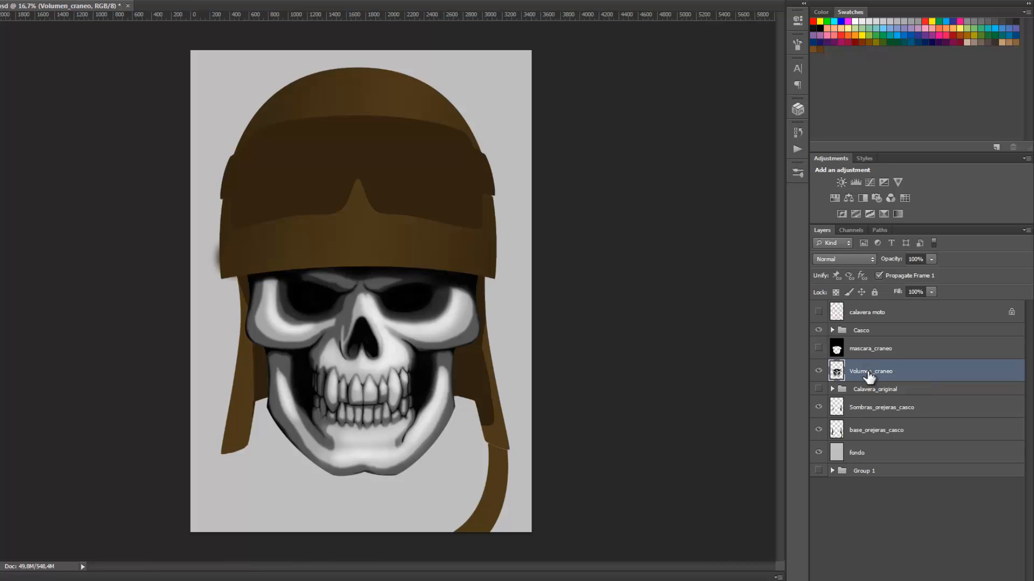
- Colorize the Volumen_craneo layer with Hue/Saturation at hue 58, saturation 20 and lightness -21
key("ctrl+u")
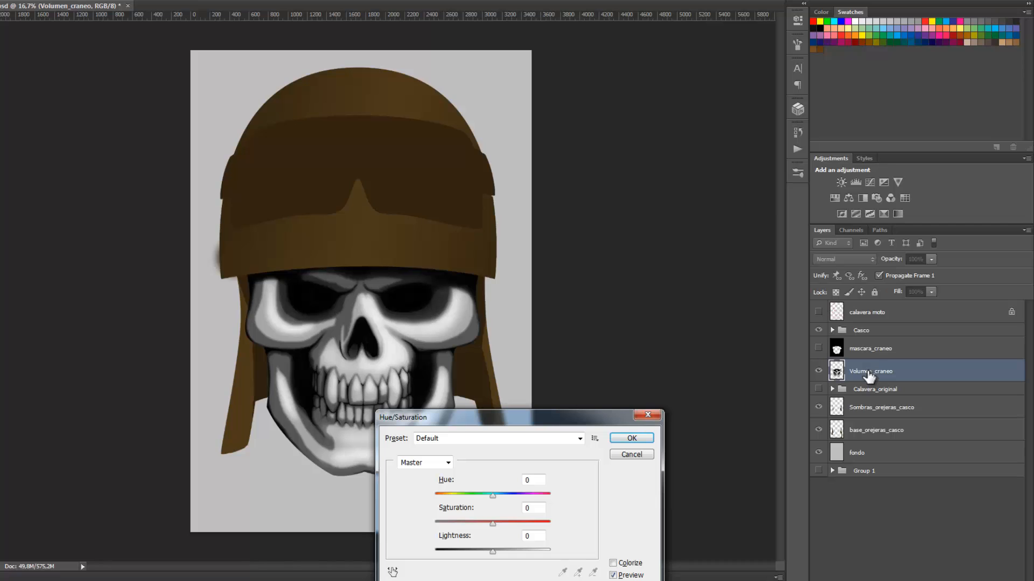
left_click_drag(576, 420, 692, 92)
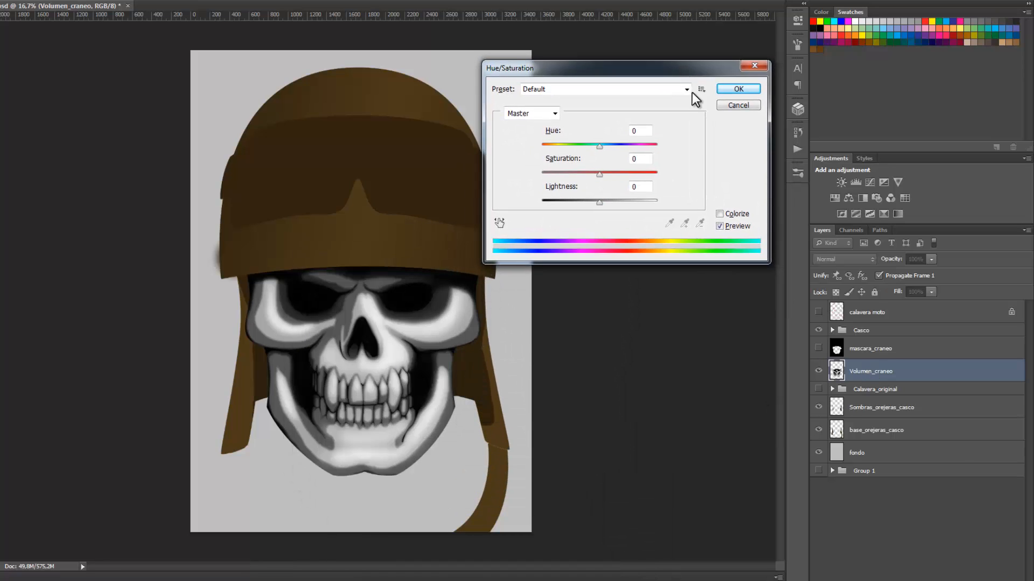
left_click(719, 214)
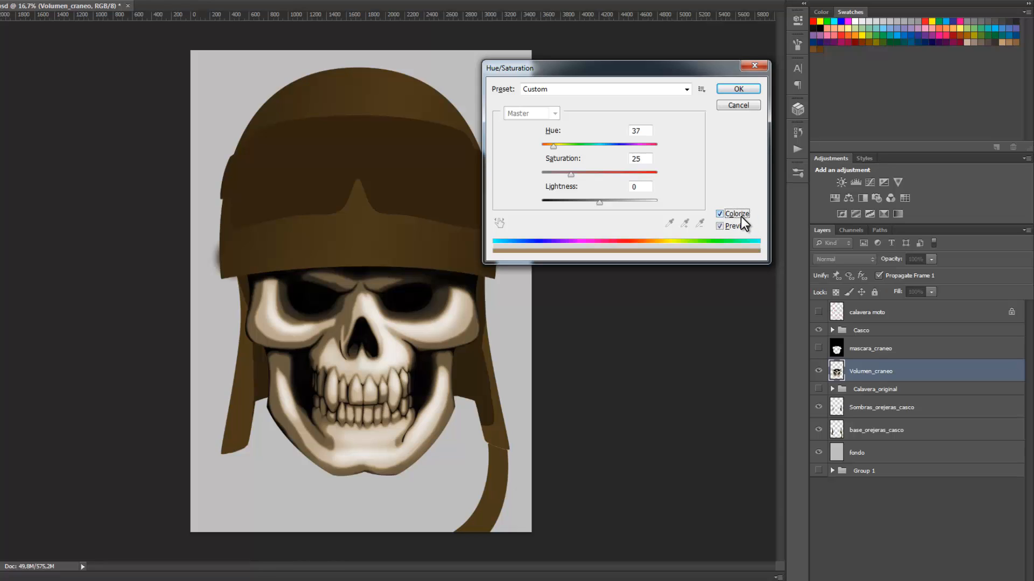
left_click(555, 148)
left_click_drag(556, 147, 566, 207)
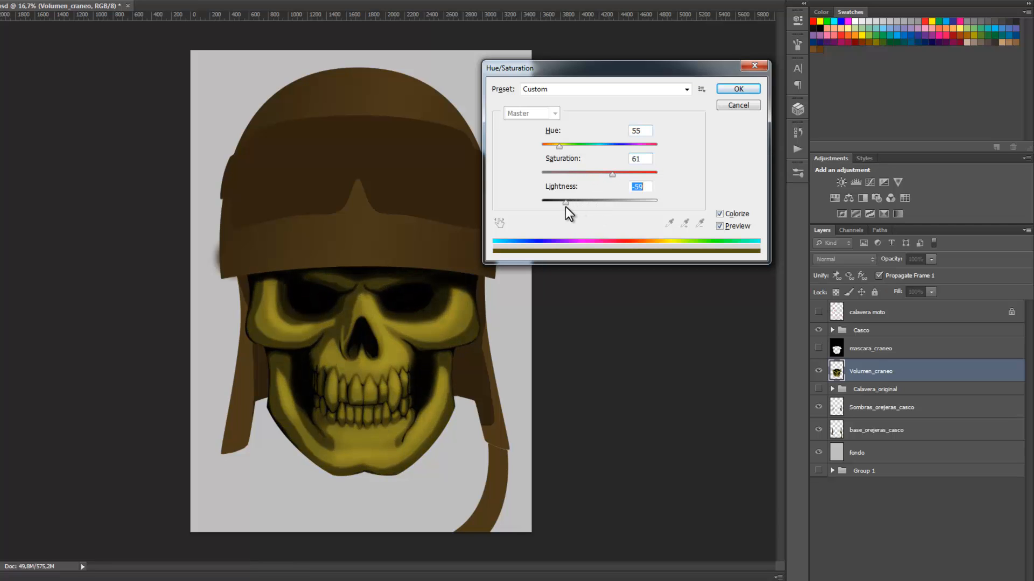
left_click_drag(611, 177, 583, 200)
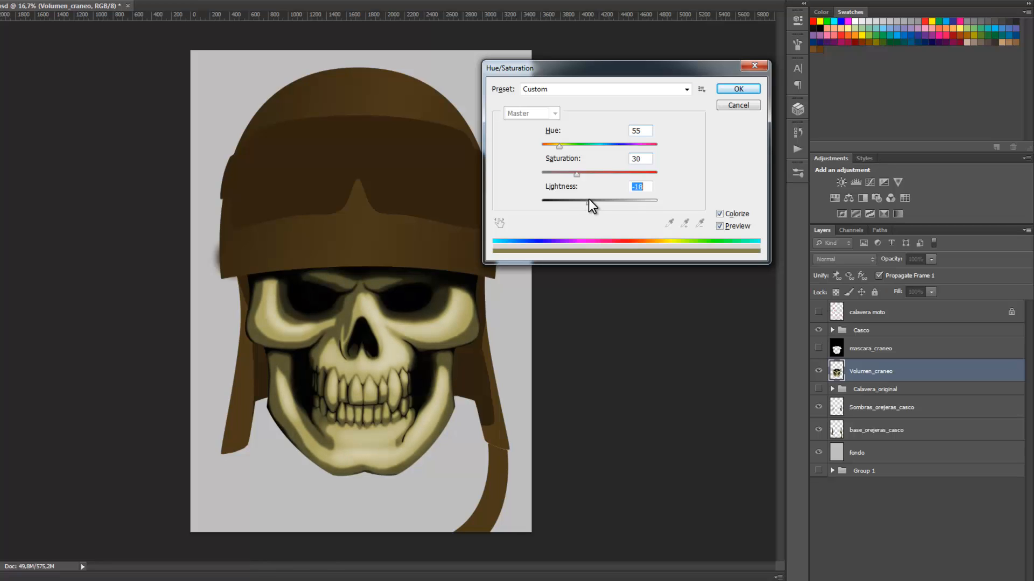
left_click_drag(588, 200, 587, 200)
left_click_drag(560, 148, 559, 148)
mouse_move(560, 148)
left_mouse_down()
mouse_move(565, 175)
mouse_move(560, 147)
left_mouse_up()
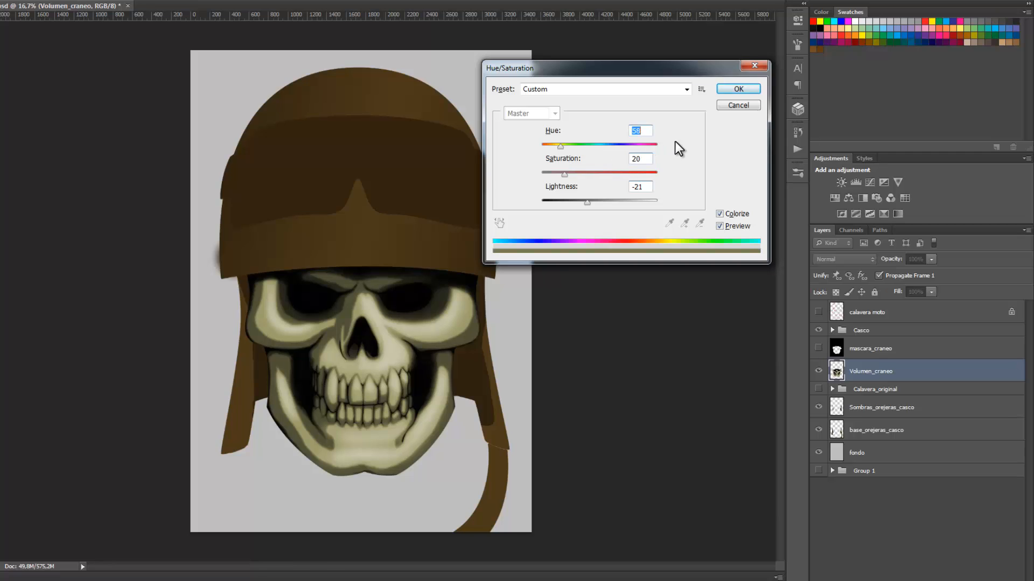
left_click(738, 89)
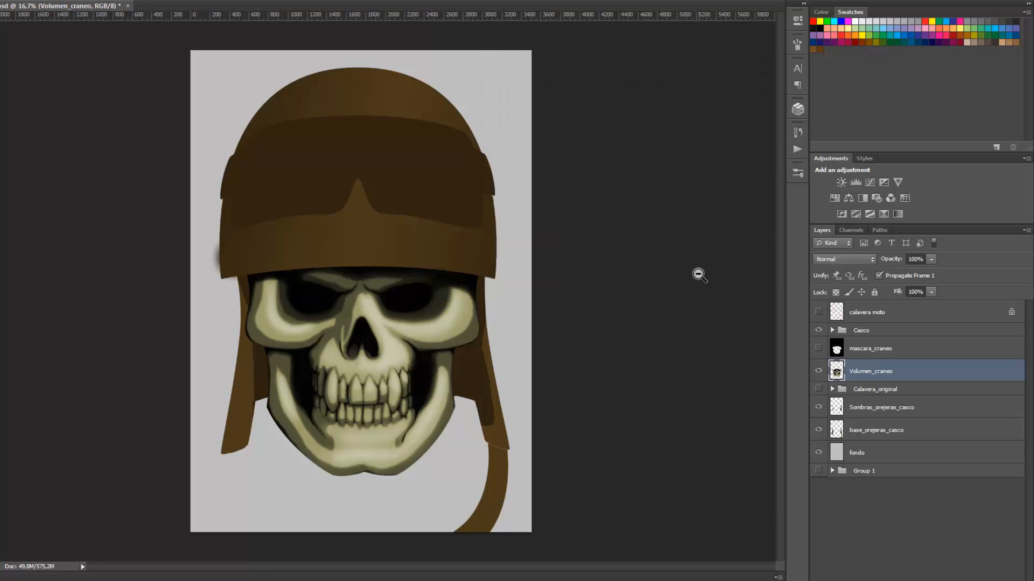